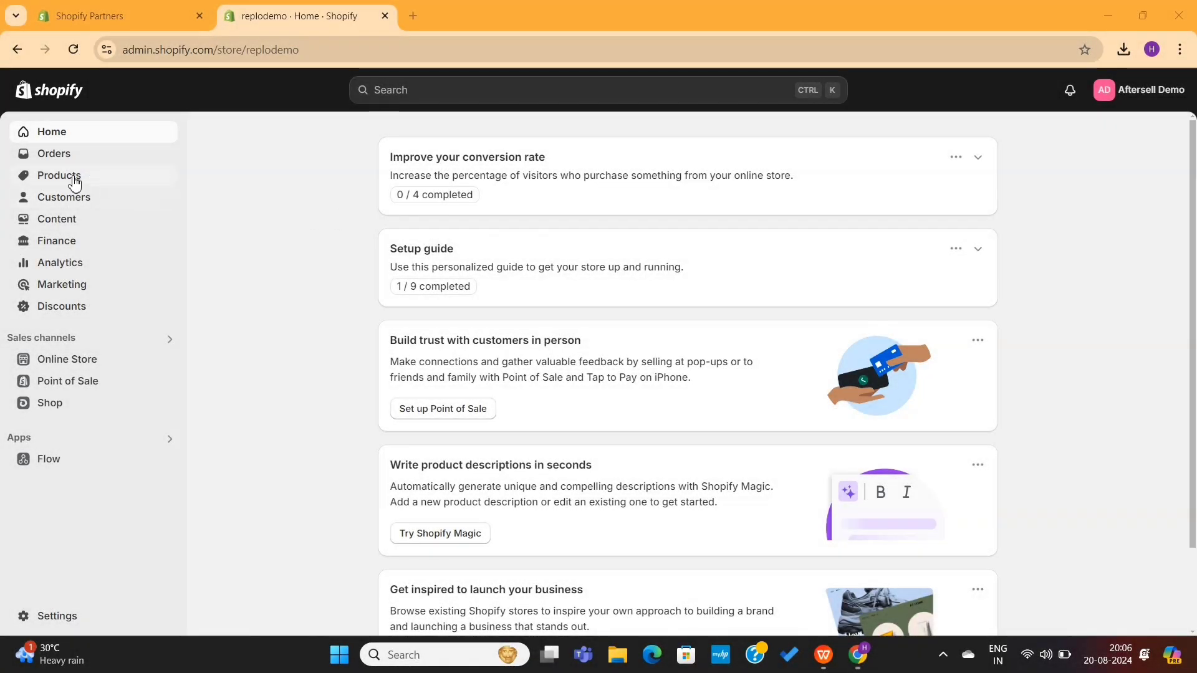
# - Open the store's product list in Shopify admin
pyautogui.click(74, 181)
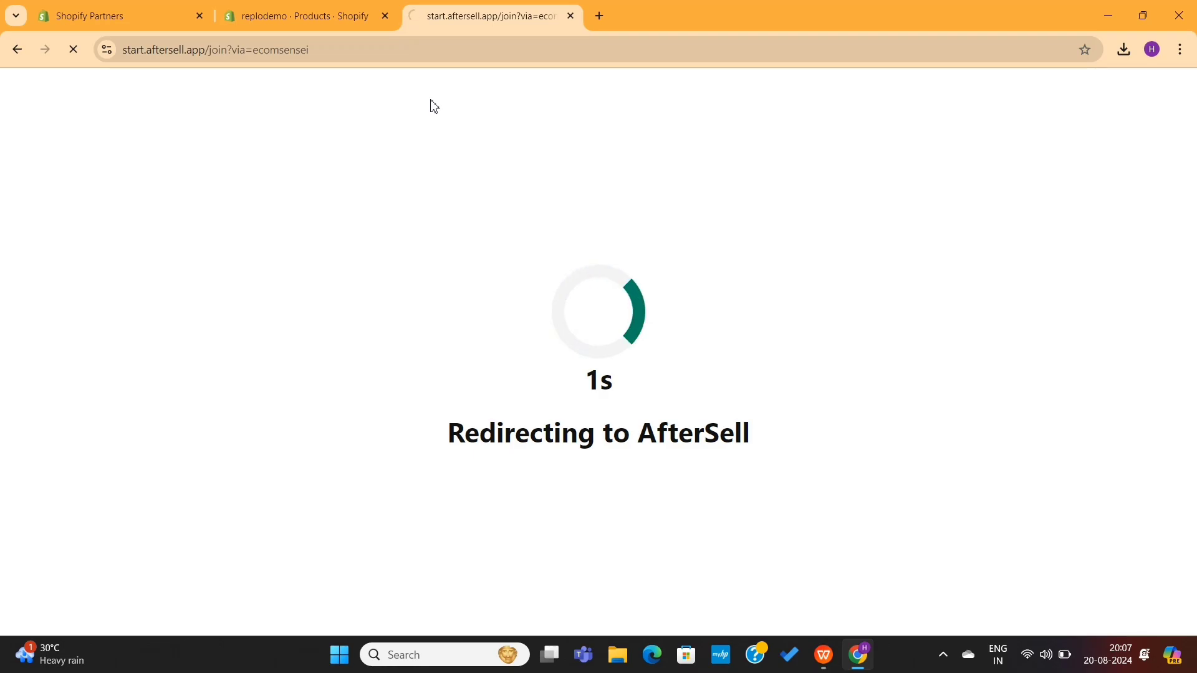
# - Install the AfterSell app on the store and authorize it
pyautogui.click(211, 524)
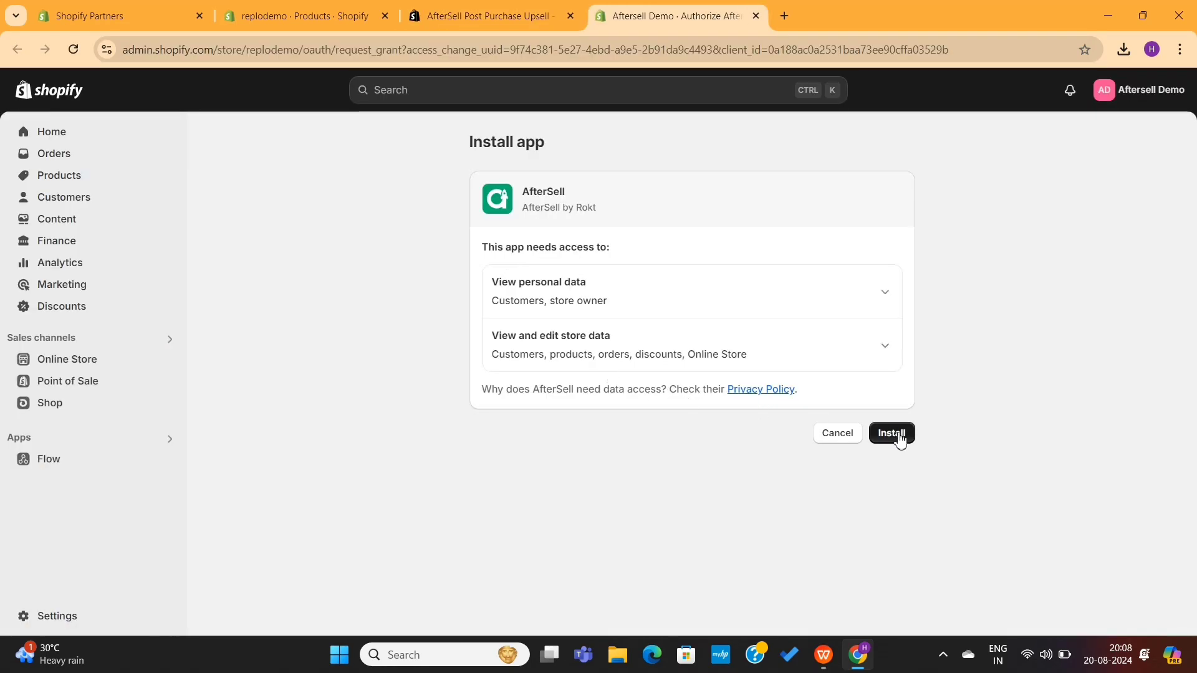
pyautogui.click(900, 437)
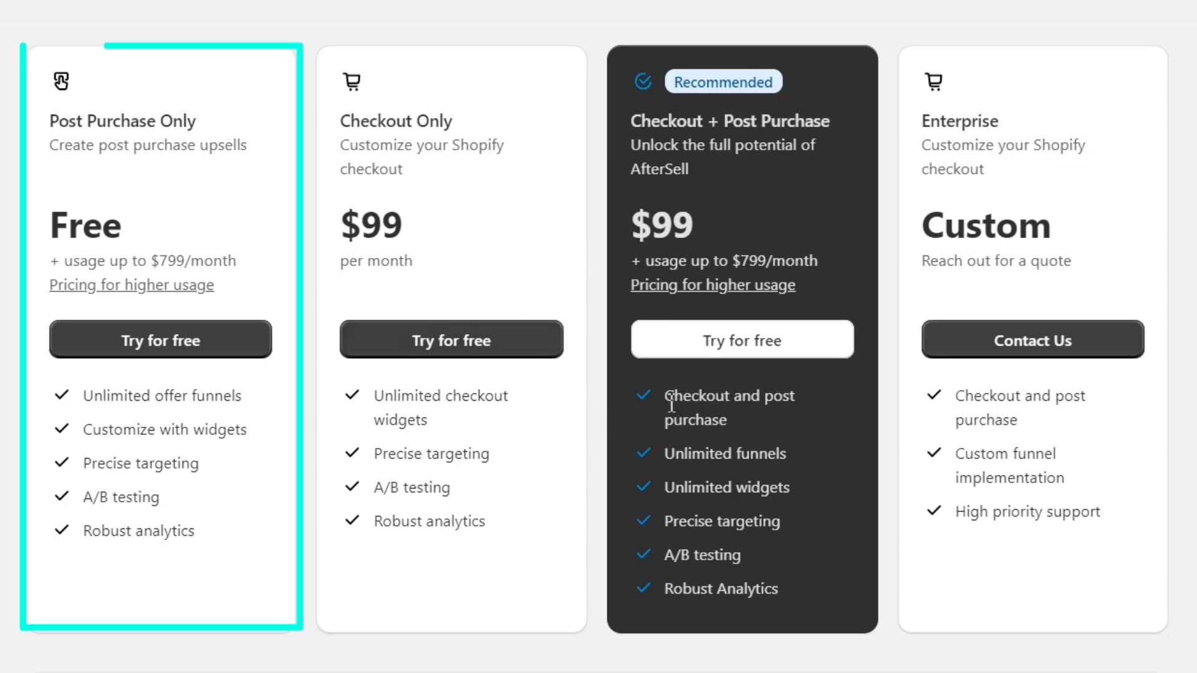
# - Start the Checkout + Post Purchase free trial and approve the $99 every-30-days subscription
pyautogui.moveTo(672, 406); pyautogui.dragTo(732, 417)
pyautogui.click(759, 417)
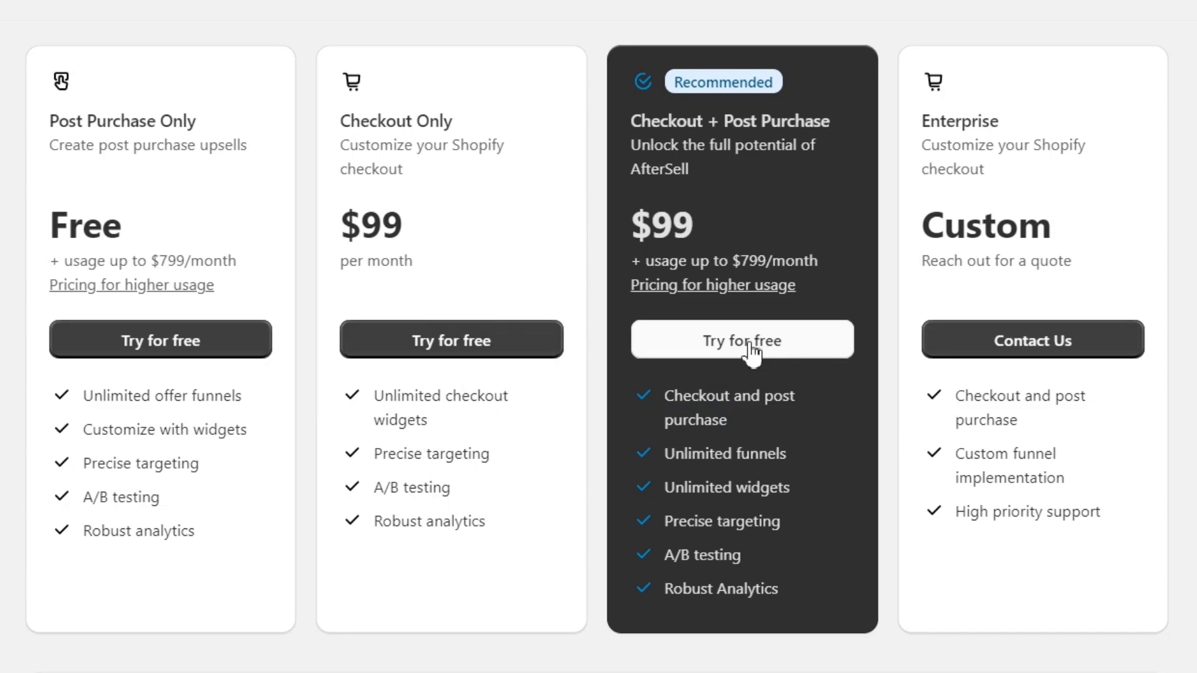
pyautogui.click(752, 350)
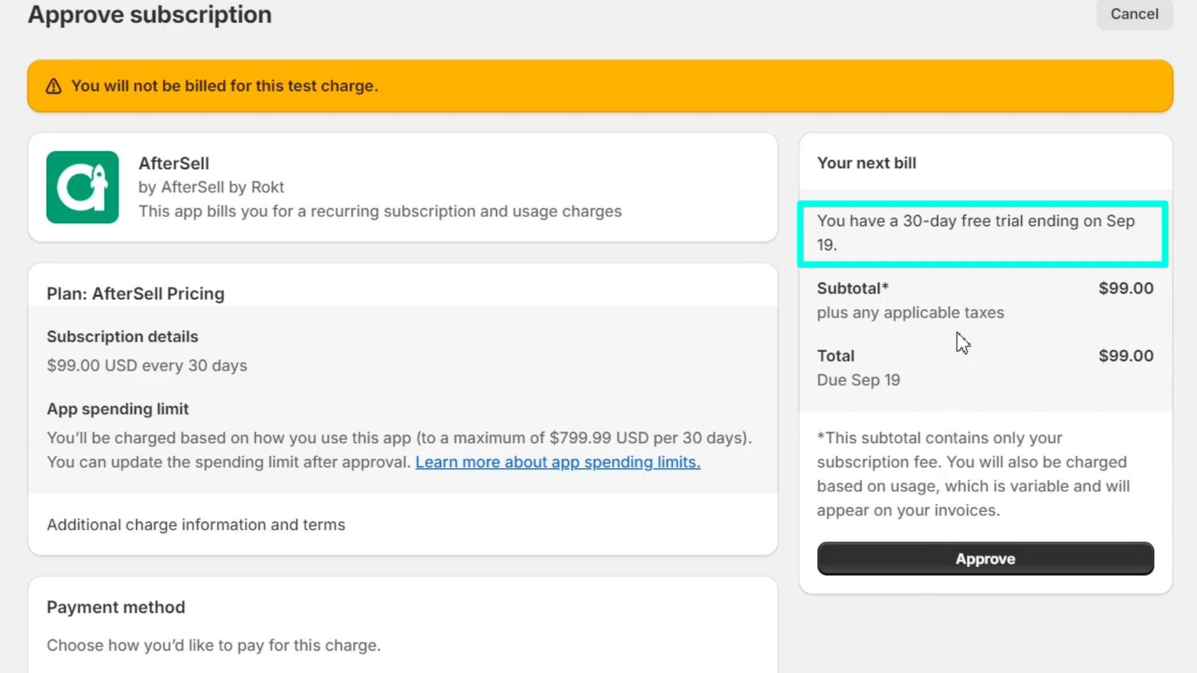
pyautogui.tripleClick(1008, 224)
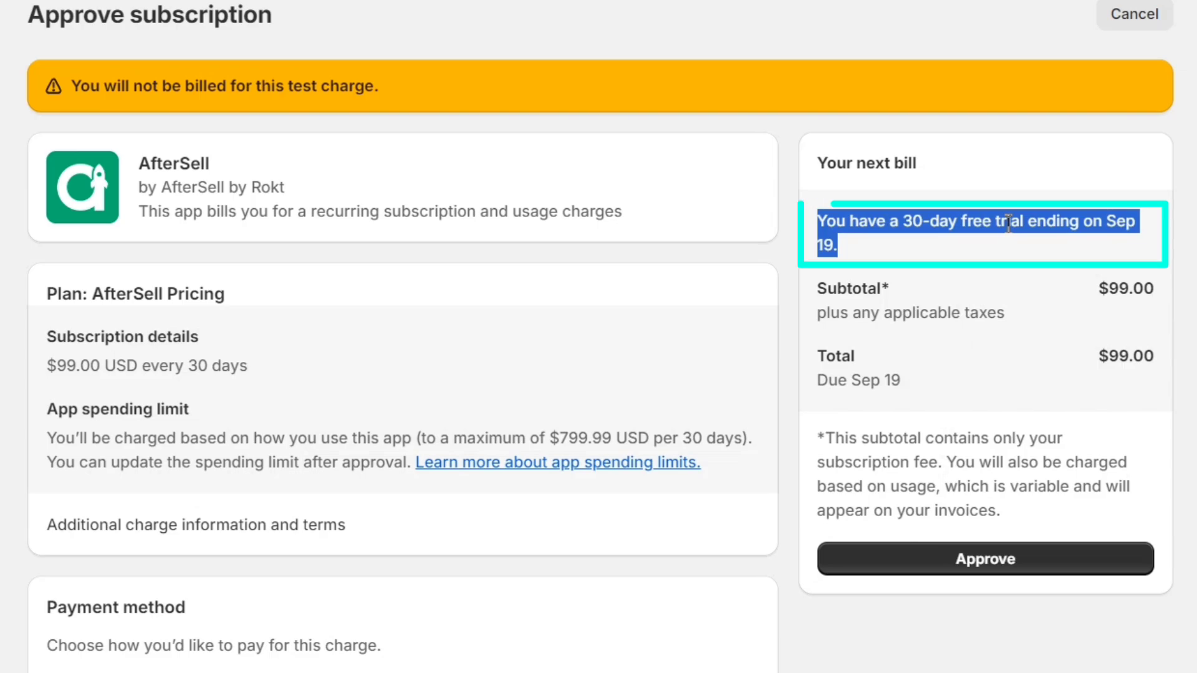
pyautogui.click(941, 288)
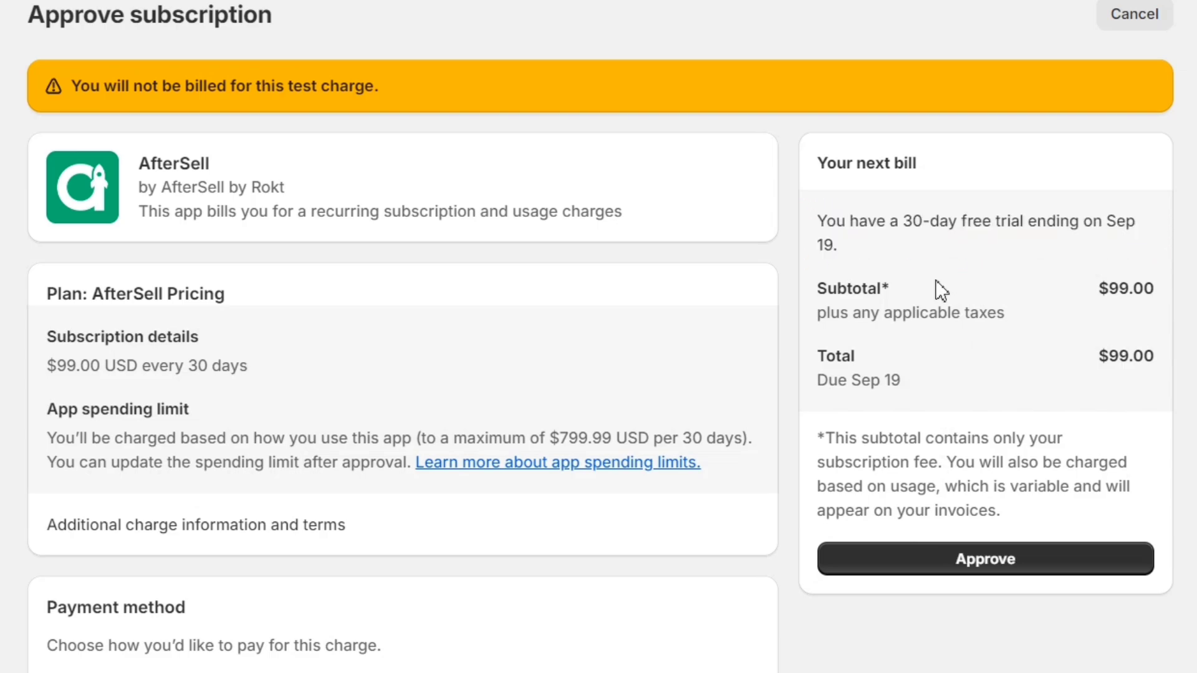
pyautogui.click(994, 569)
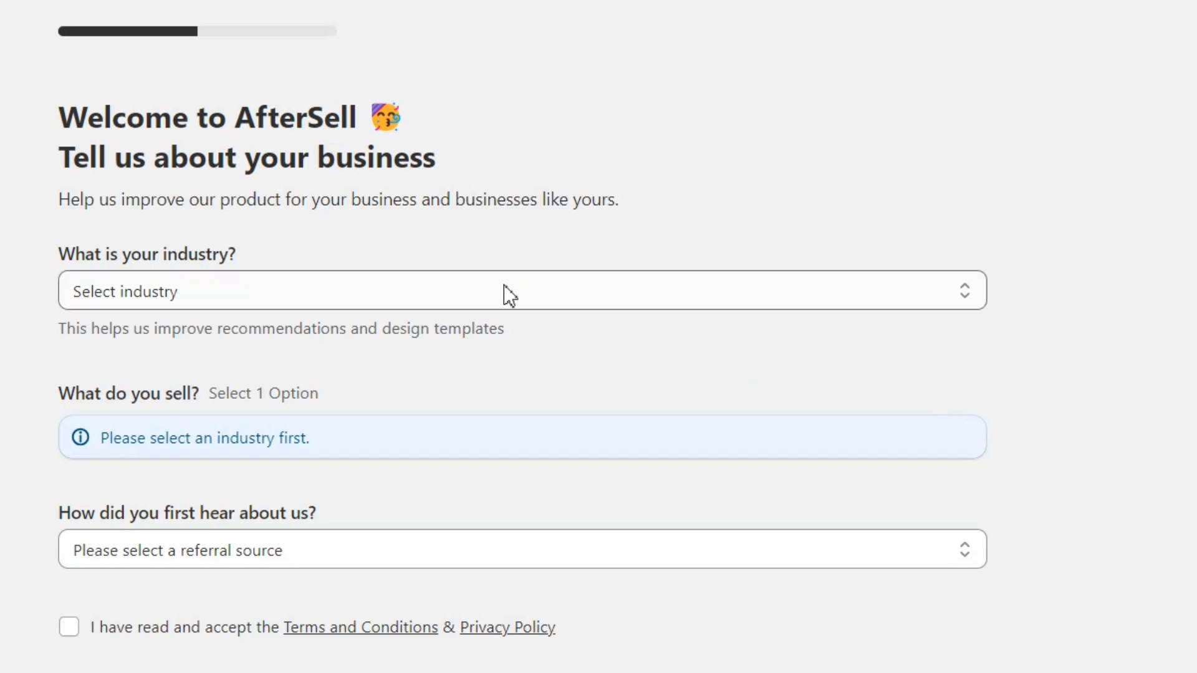
# - Submit the questionnaire with Health and Medical, Health and Wellbeing Services, a referral source, and the accepted terms
pyautogui.click(502, 290)
pyautogui.click(320, 501)
pyautogui.scroll(-2, 432, 484)
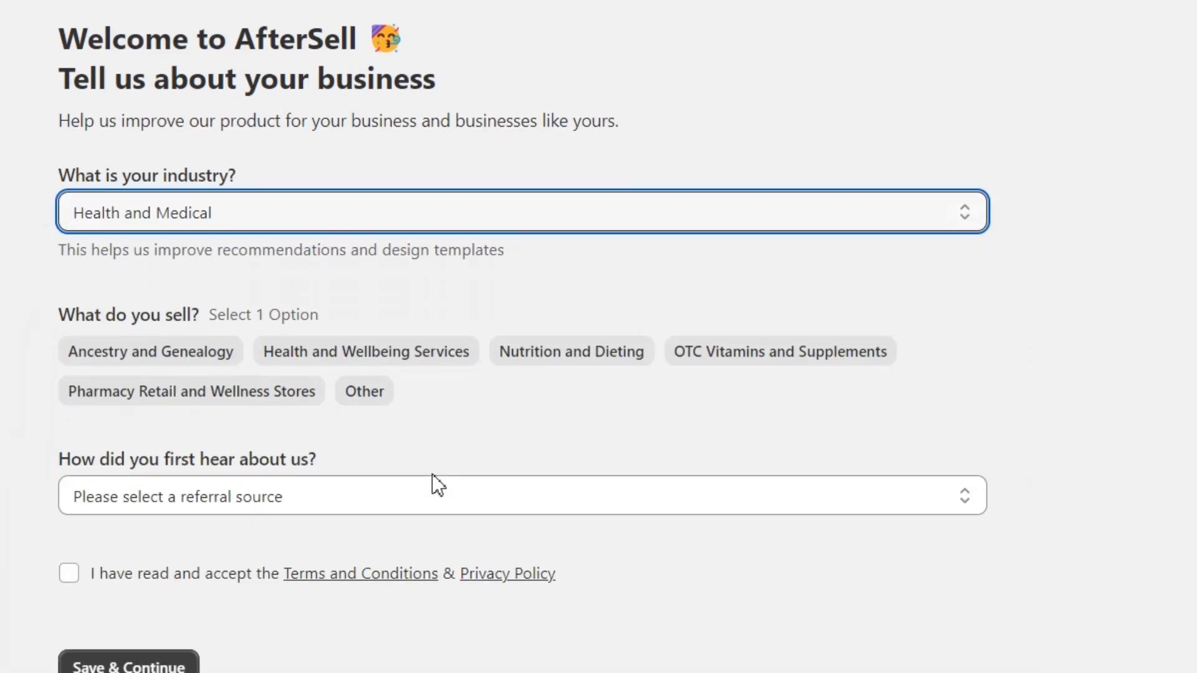
pyautogui.click(399, 337)
pyautogui.click(301, 479)
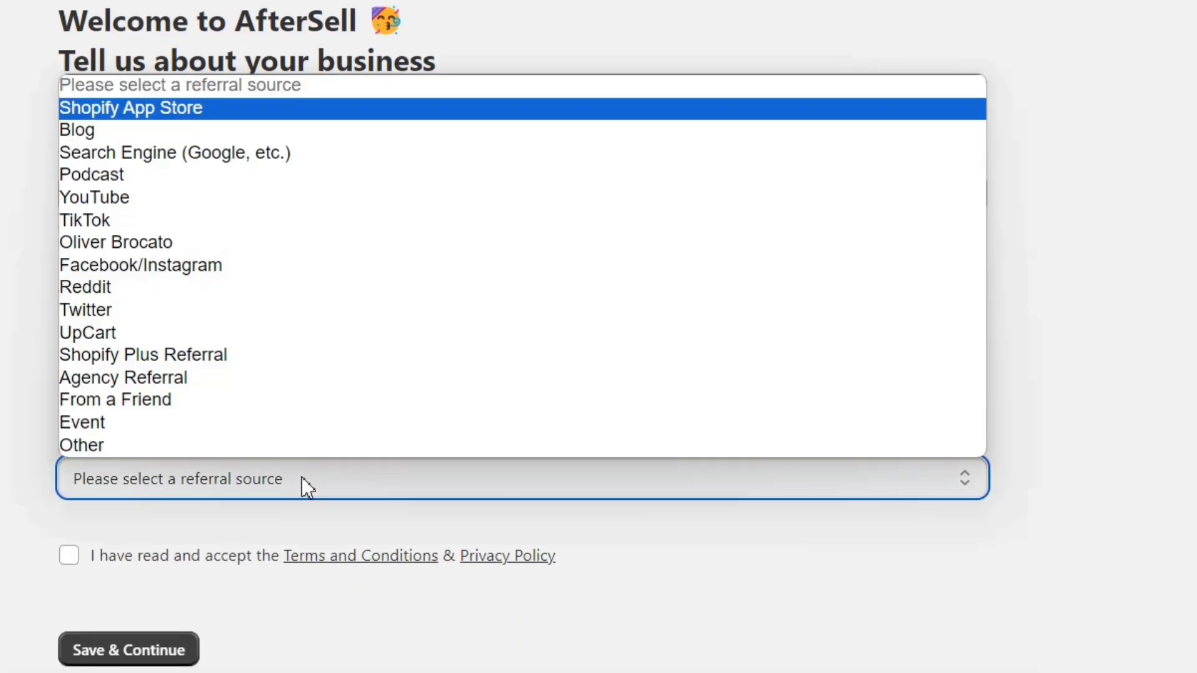
pyautogui.click(300, 493)
pyautogui.click(69, 555)
pyautogui.click(124, 650)
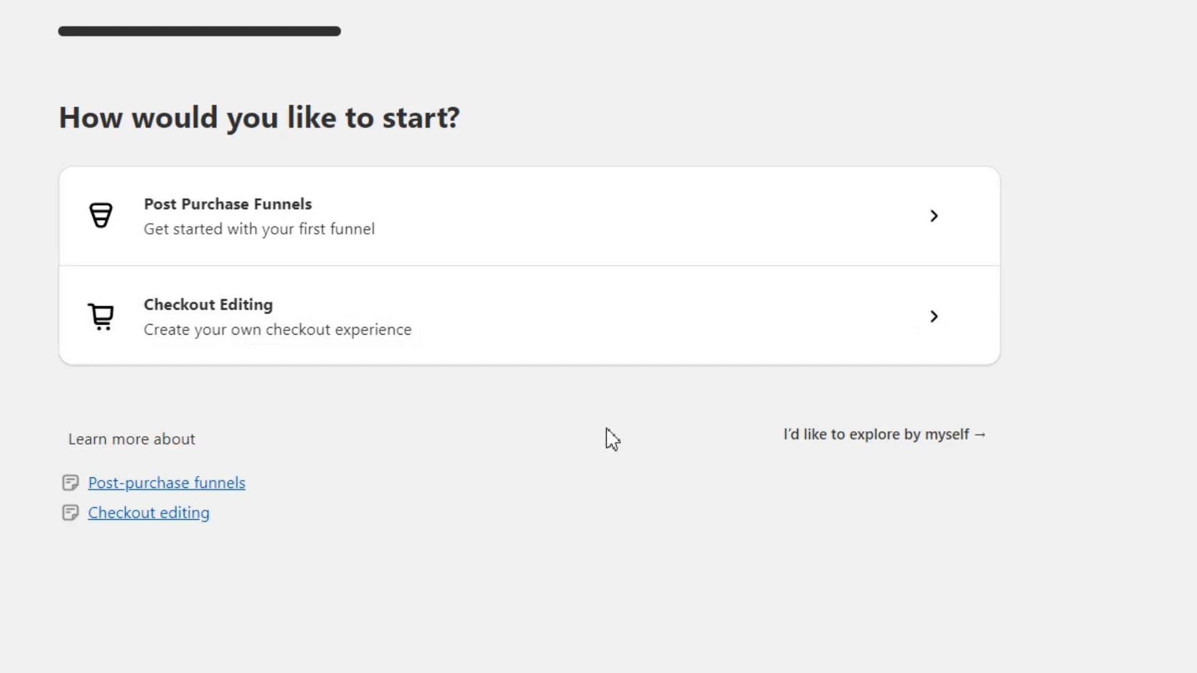
# - Explore AfterSell on your own, scrolling the dashboard down to its three-step Setup guide
pyautogui.click(822, 435)
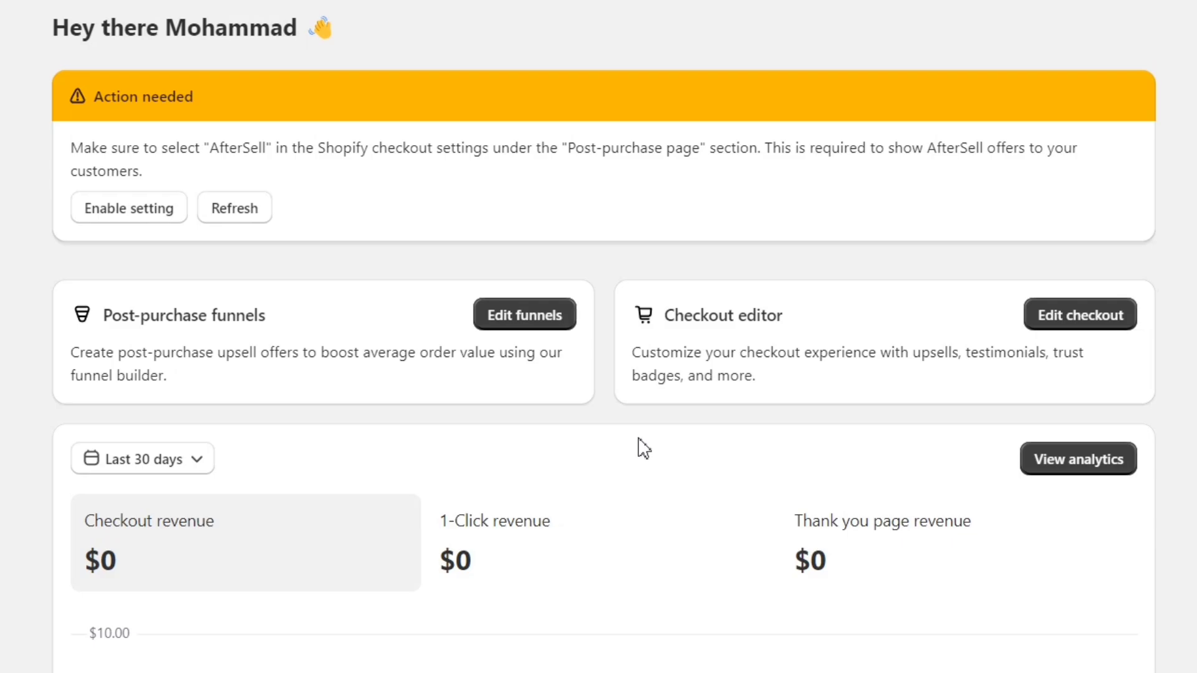
pyautogui.scroll(-9, 616, 447)
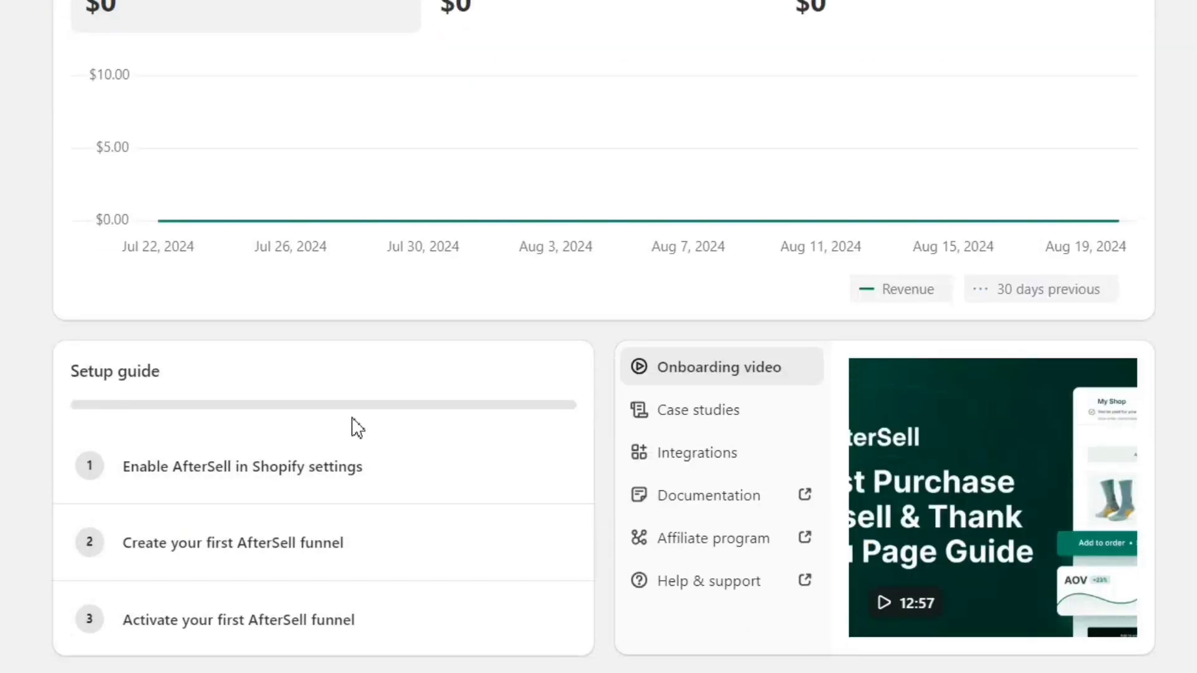
pyautogui.moveTo(174, 383); pyautogui.dragTo(47, 383)
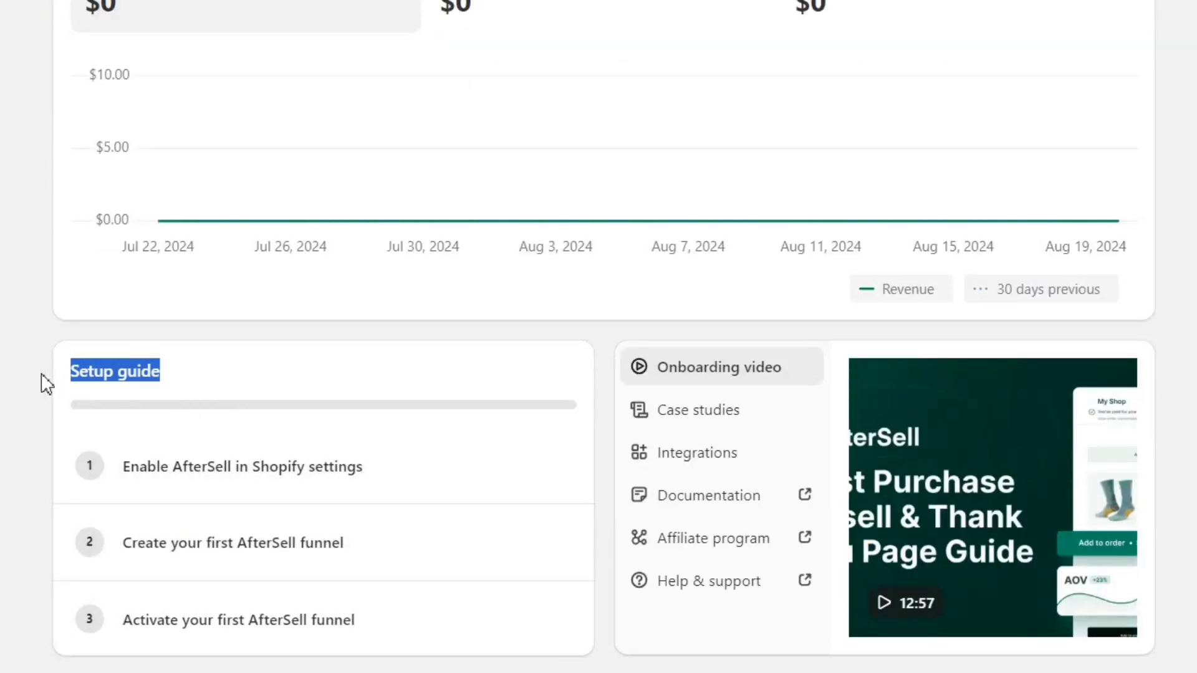
pyautogui.click(47, 384)
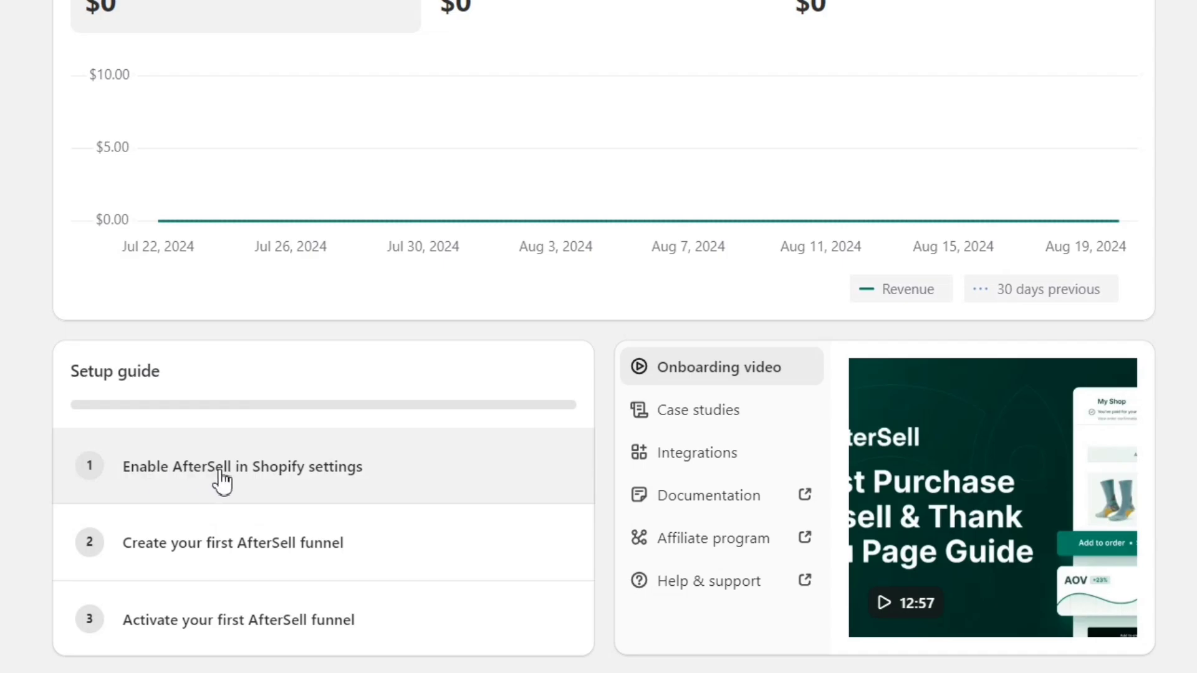
# - Choose AfterSell as the post-purchase page in Shopify checkout settings, save, and return to AfterSell
pyautogui.click(267, 480)
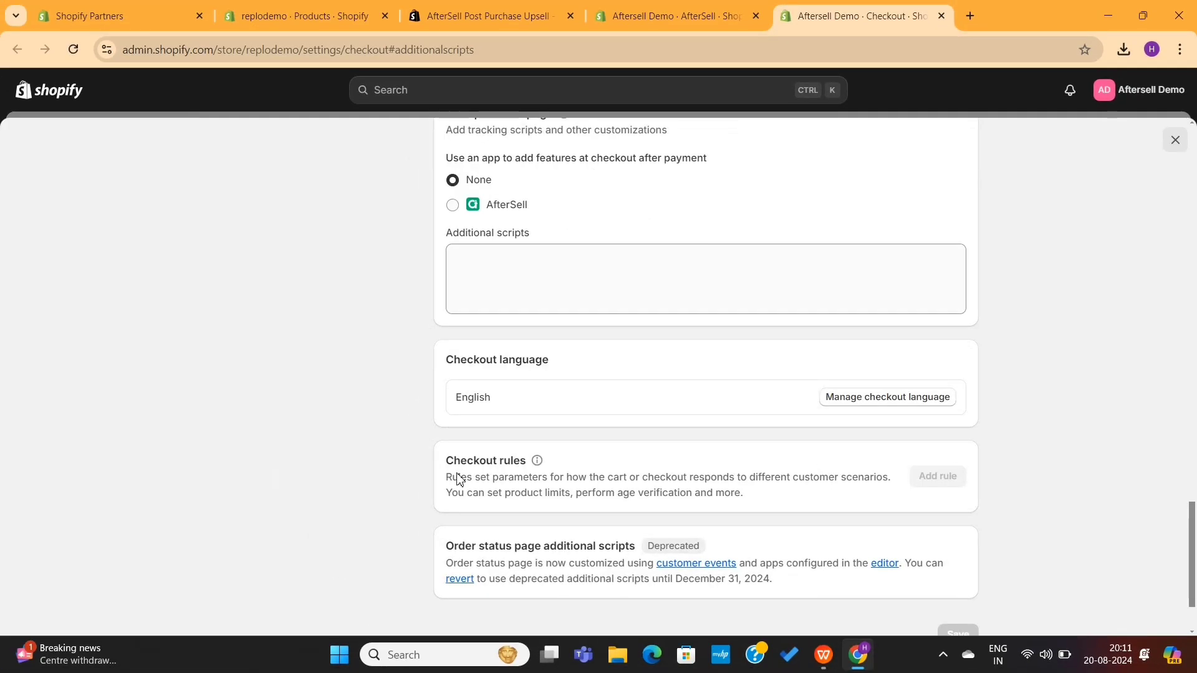
pyautogui.scroll(2, 475, 446)
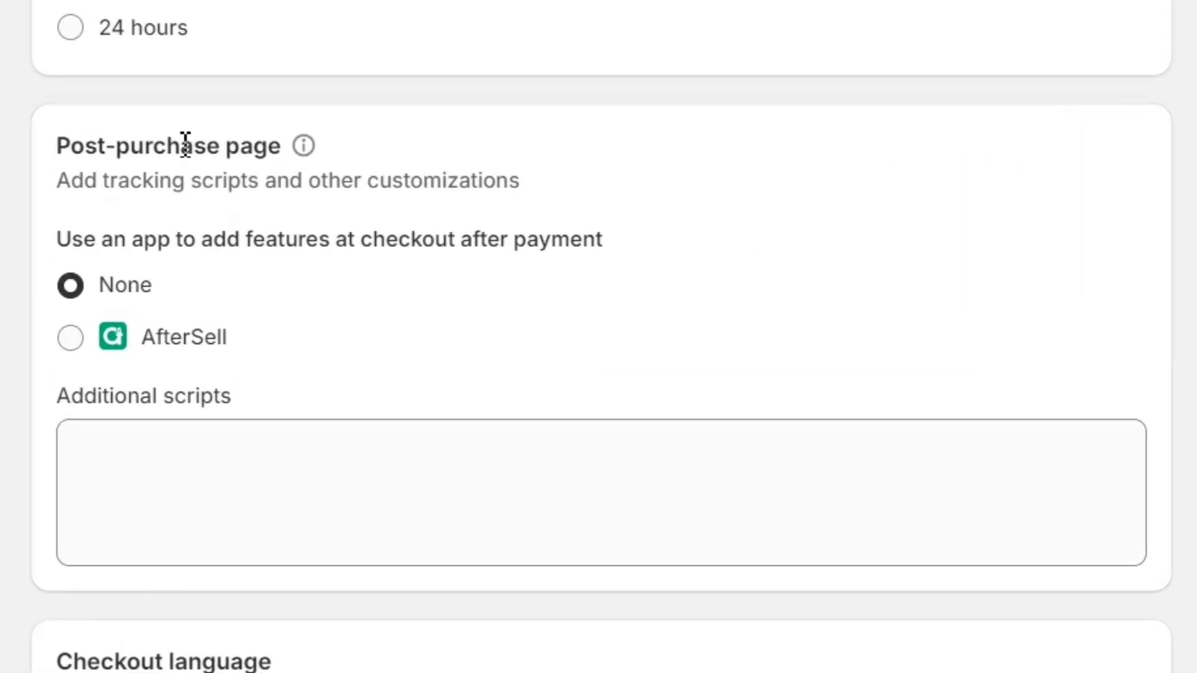
pyautogui.tripleClick(186, 145)
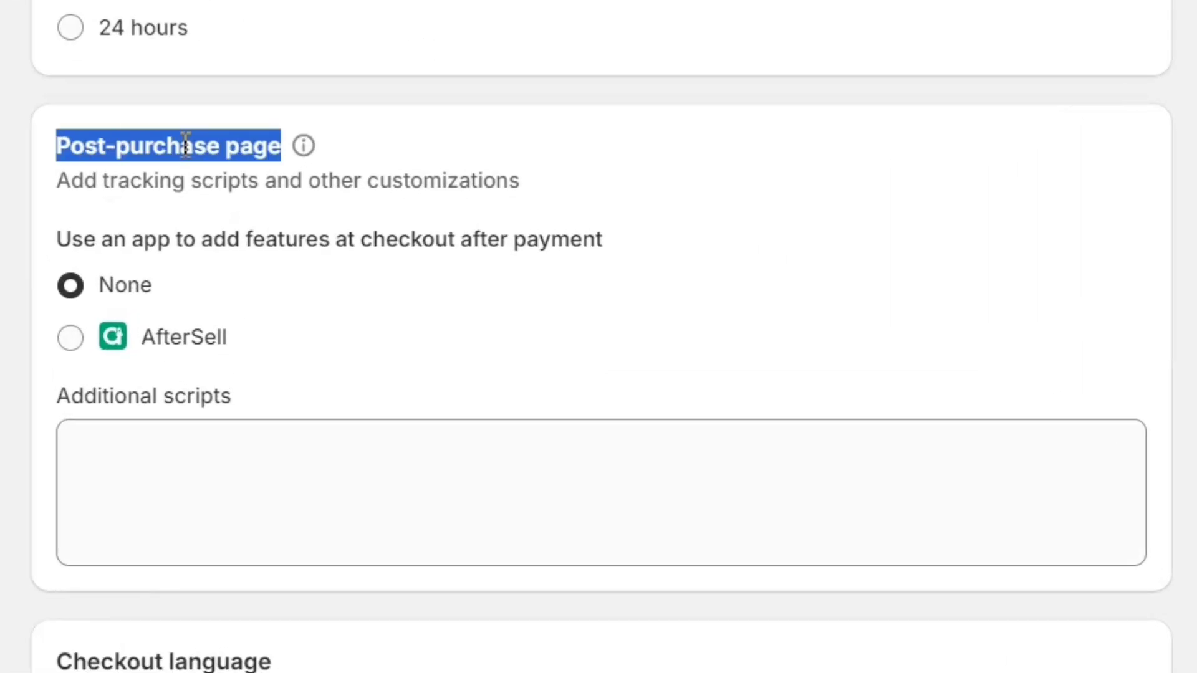
pyautogui.click(71, 340)
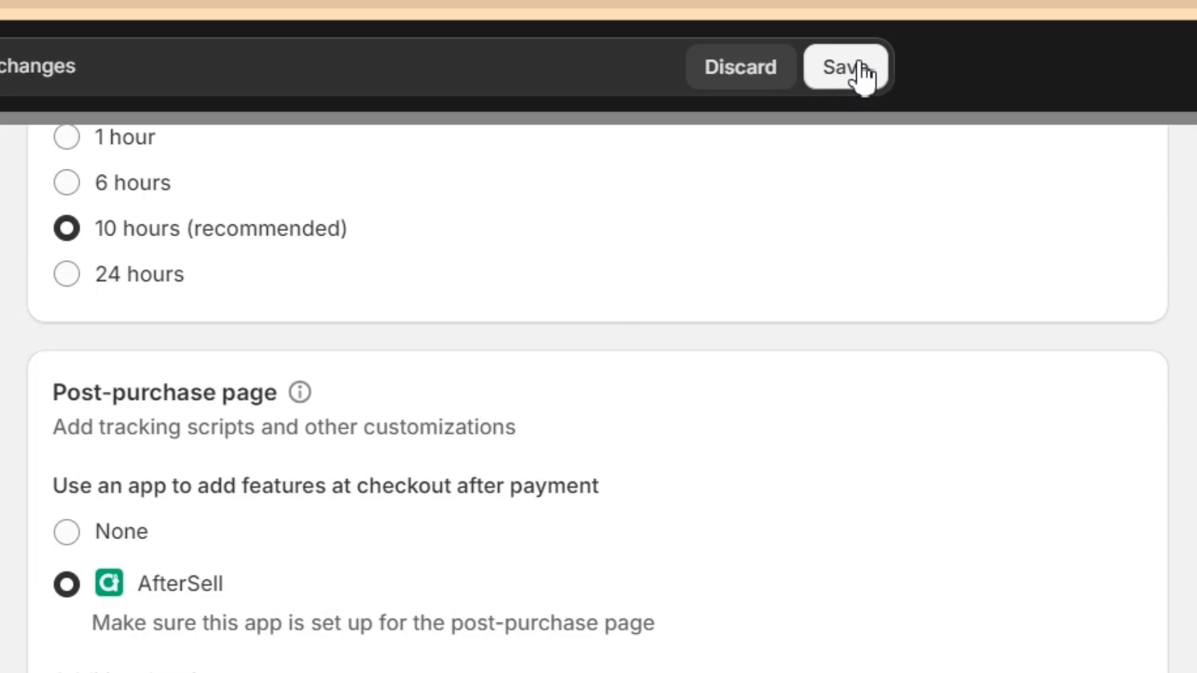
pyautogui.click(854, 70)
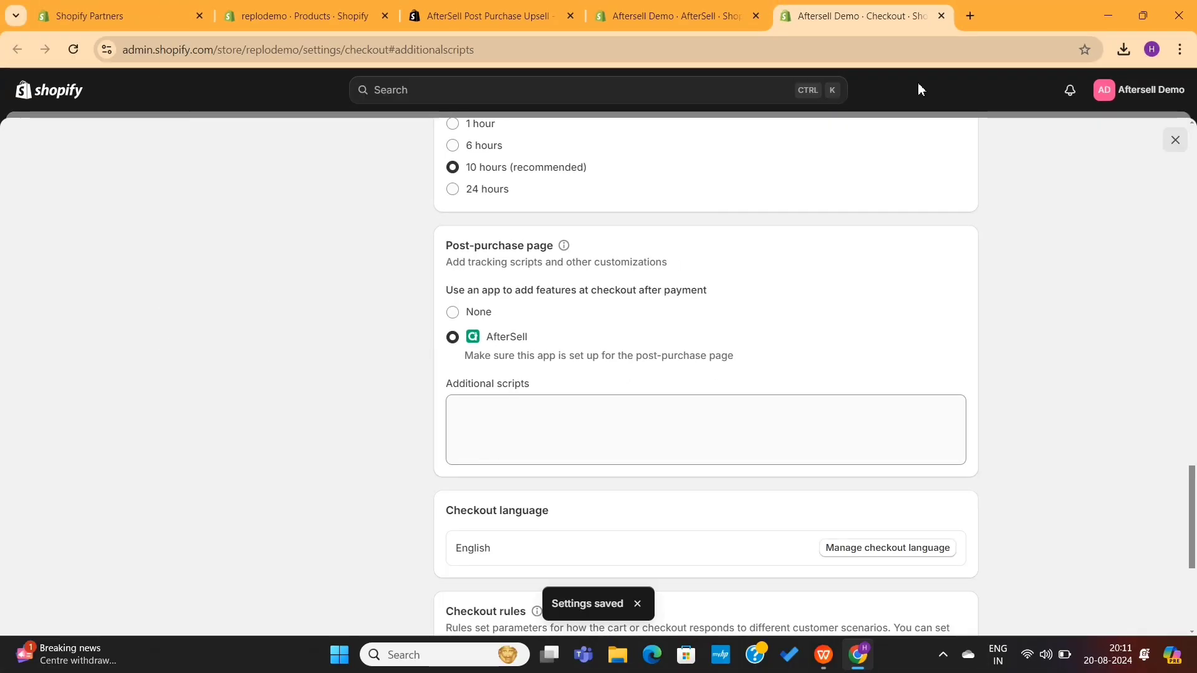
pyautogui.click(941, 15)
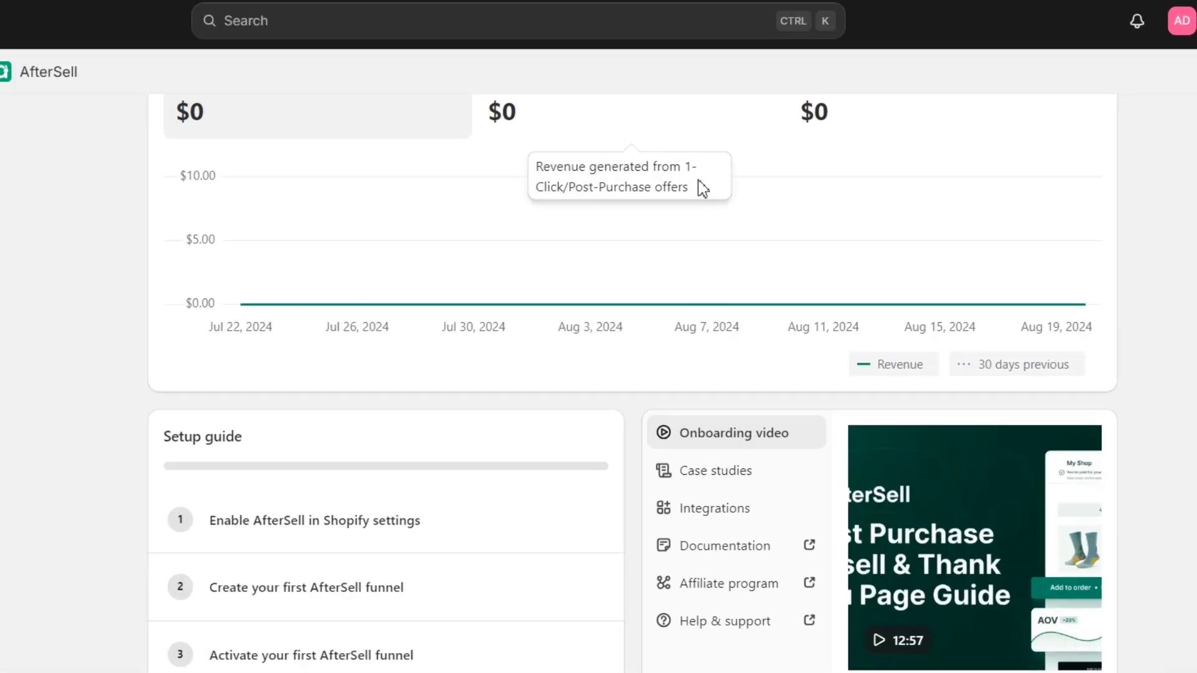
# - Refresh the Action needed banner to confirm the post-purchase setting is enabled
pyautogui.scroll(5, 630, 206)
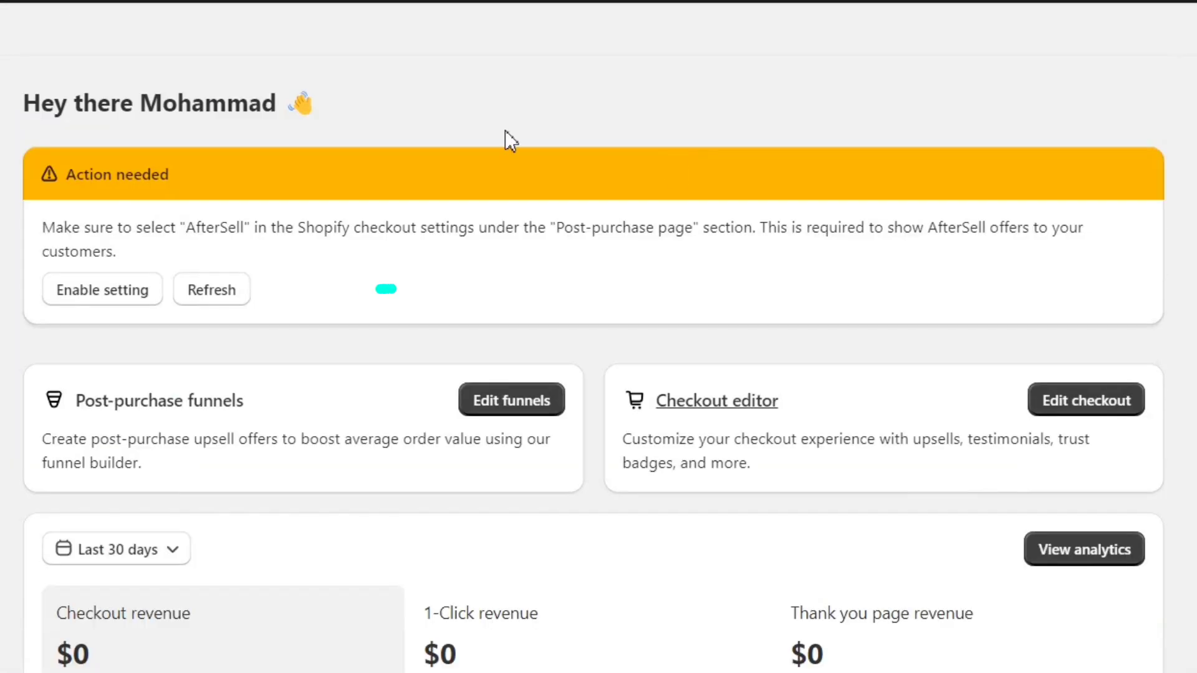
pyautogui.click(223, 290)
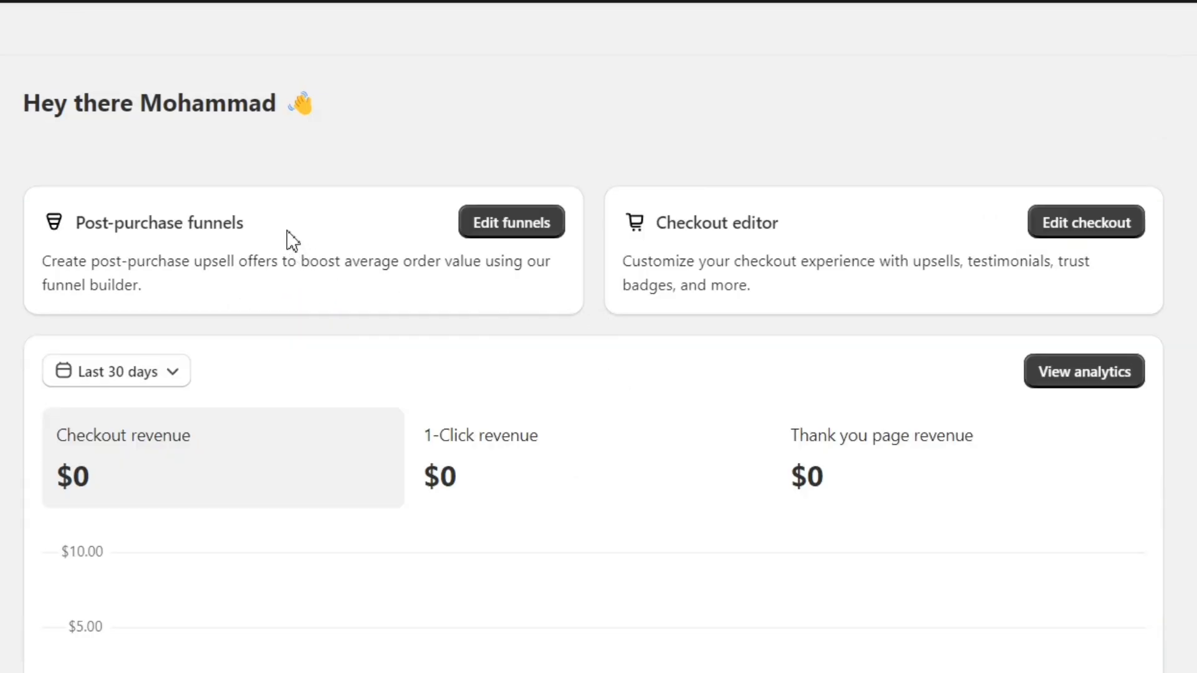
pyautogui.moveTo(285, 233); pyautogui.dragTo(75, 225)
pyautogui.click(97, 295)
# - Create a new post-purchase funnel named 'Main Funnel' with the Upsell Machine template selected
pyautogui.click(529, 225)
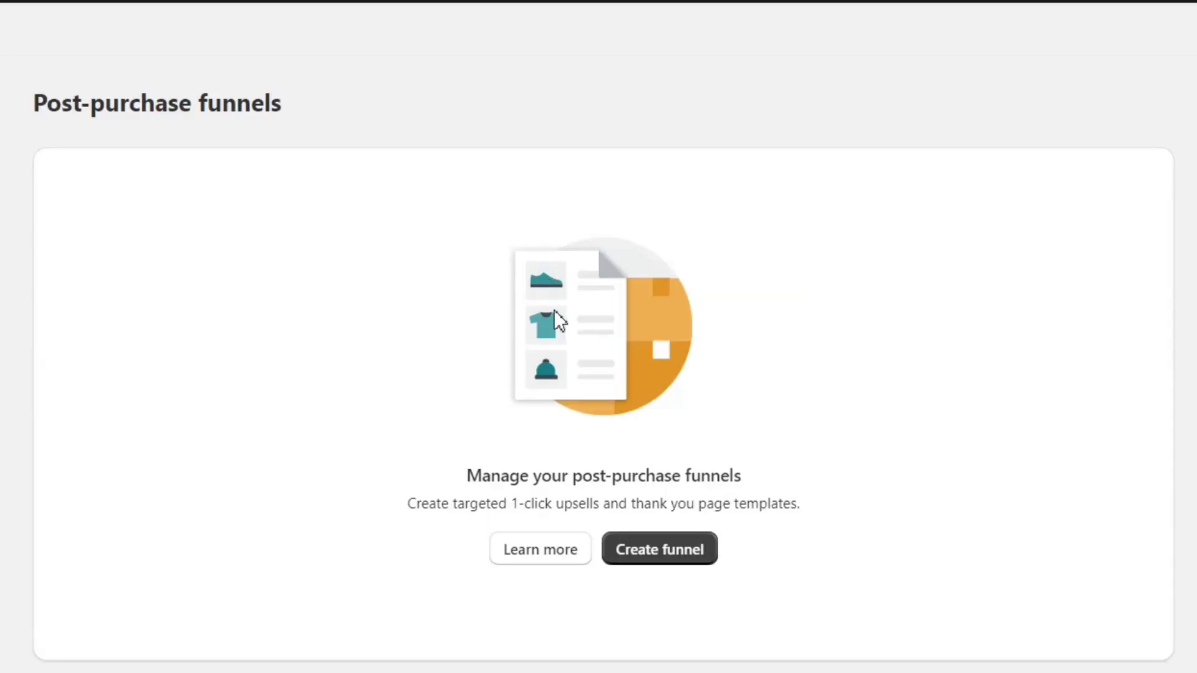
pyautogui.click(645, 555)
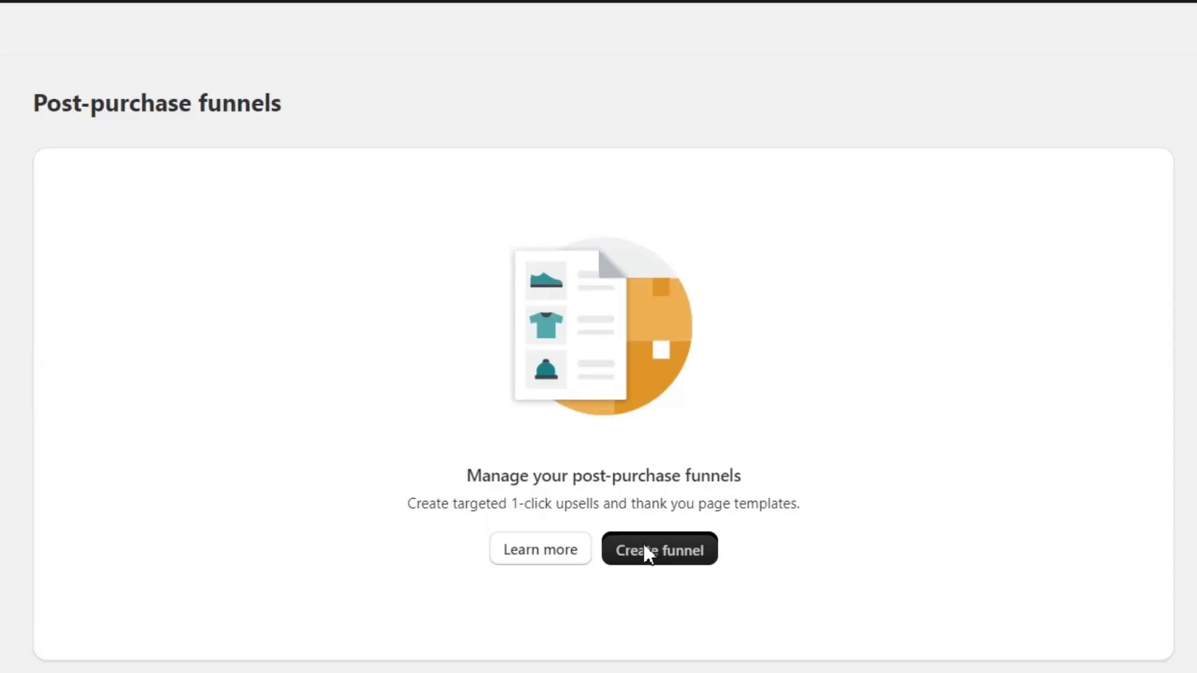
pyautogui.hotkey('ctrl', 'a')
pyautogui.write('Main Funne')
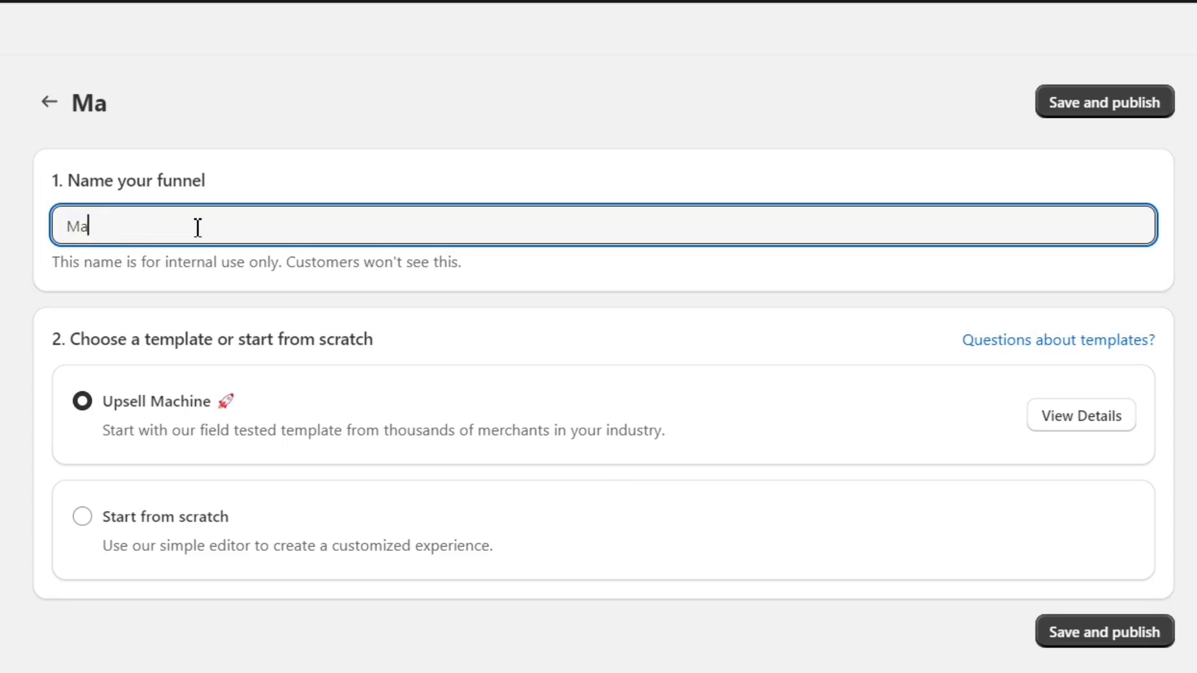
pyautogui.tripleClick(128, 343)
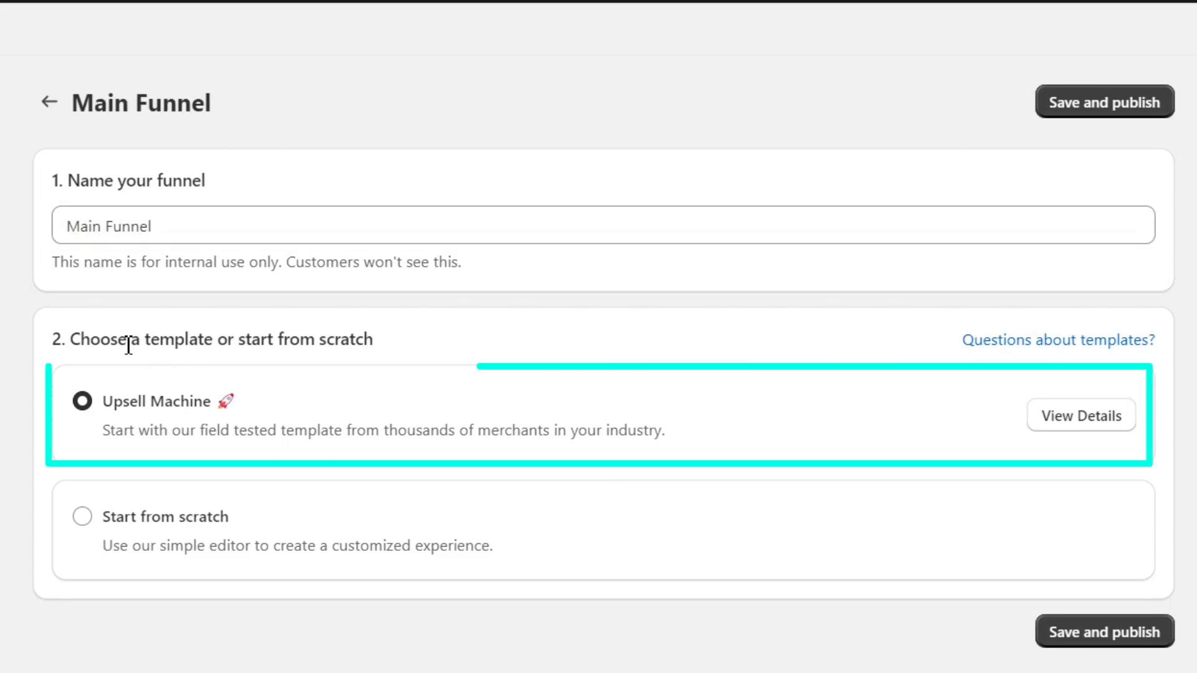
pyautogui.click(260, 337)
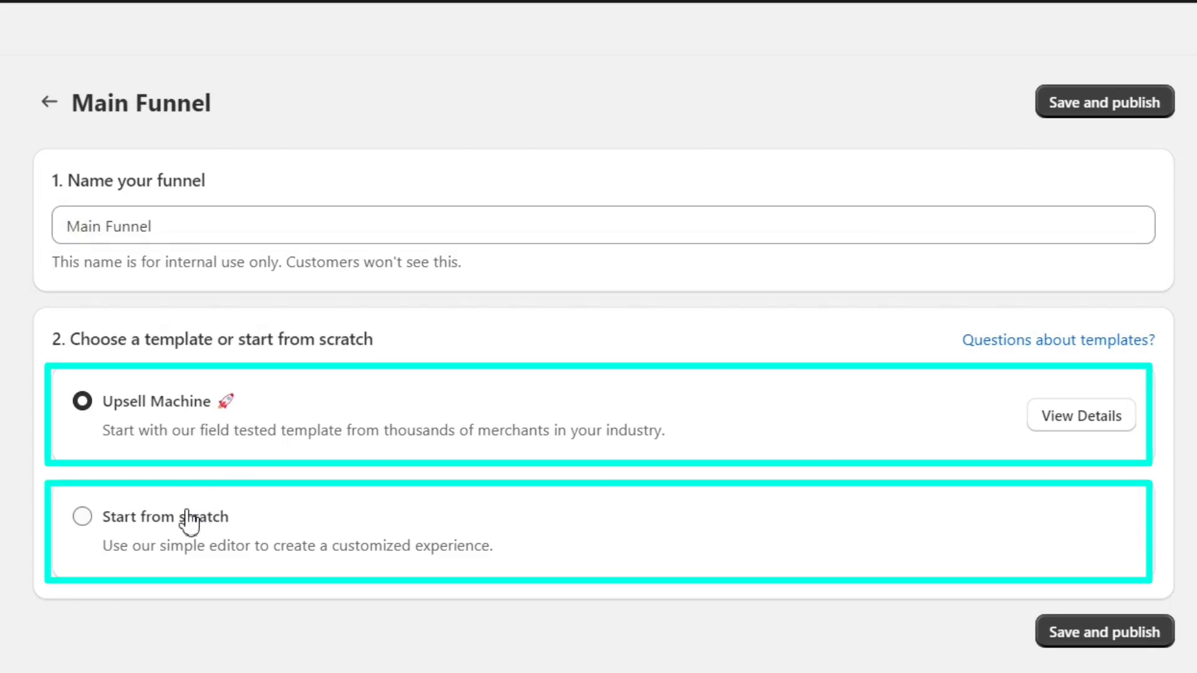
# - Review the Upsell Machine template details and change its max discount from 30 to 10
pyautogui.click(1049, 419)
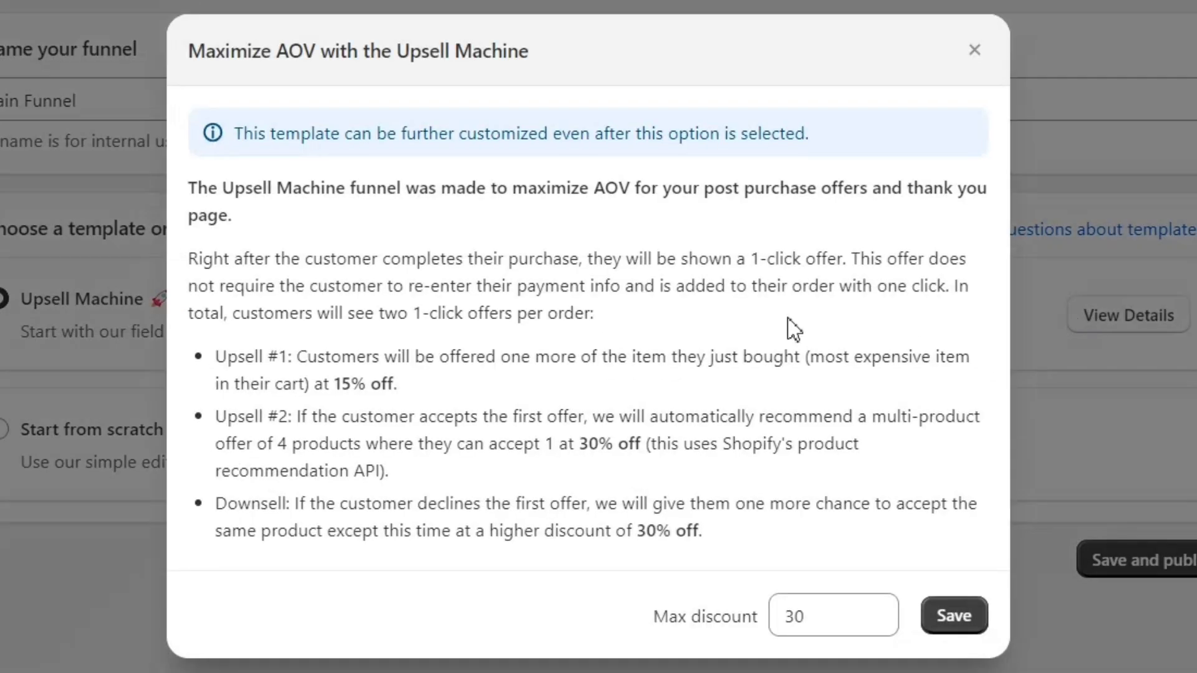
pyautogui.tripleClick(497, 190)
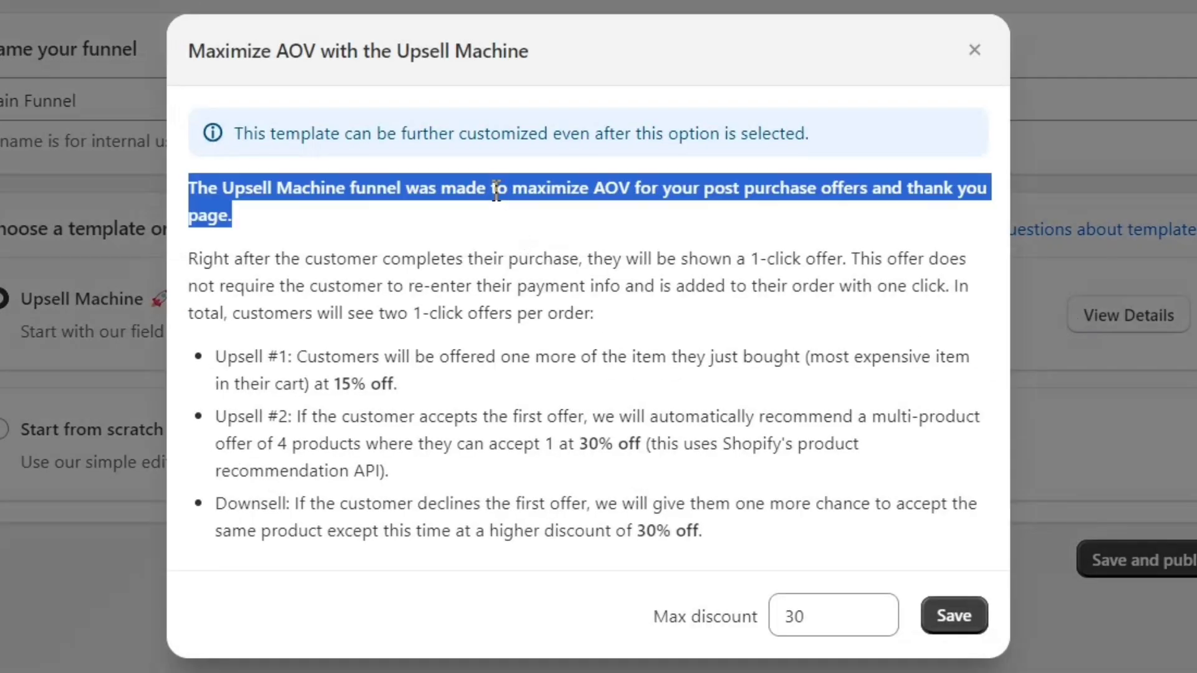
pyautogui.tripleClick(466, 268)
pyautogui.click(561, 317)
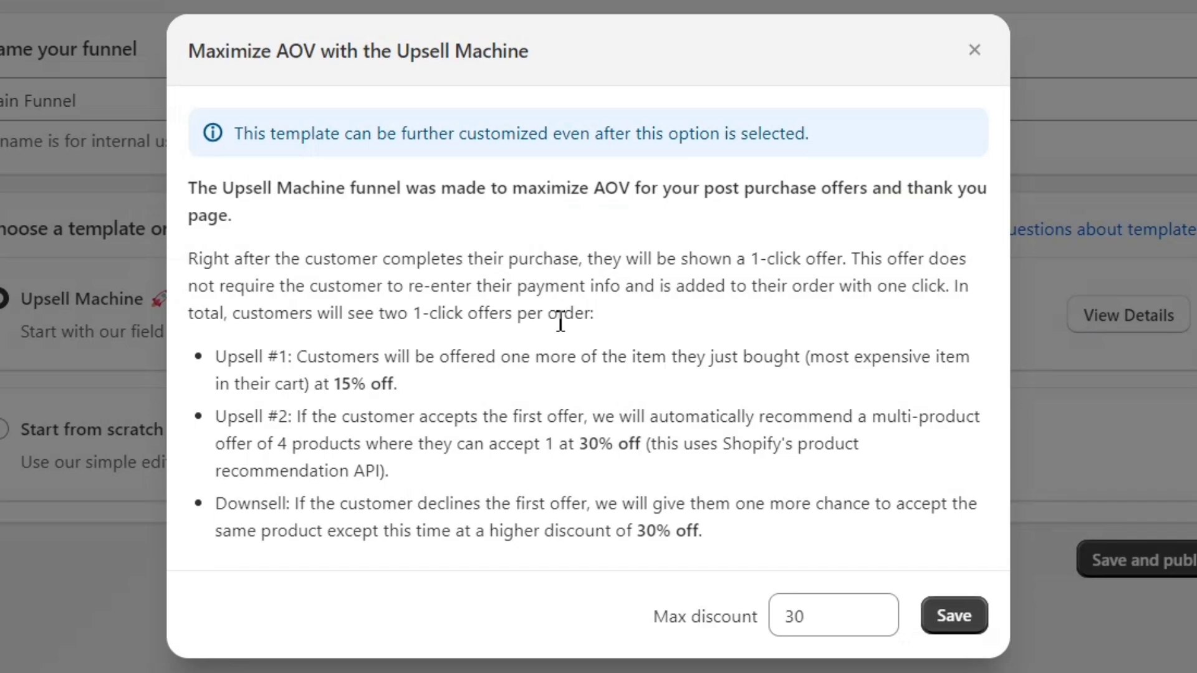
pyautogui.tripleClick(492, 367)
pyautogui.doubleClick(505, 418)
pyautogui.tripleClick(506, 417)
pyautogui.click(597, 479)
pyautogui.doubleClick(793, 614)
pyautogui.write('10')
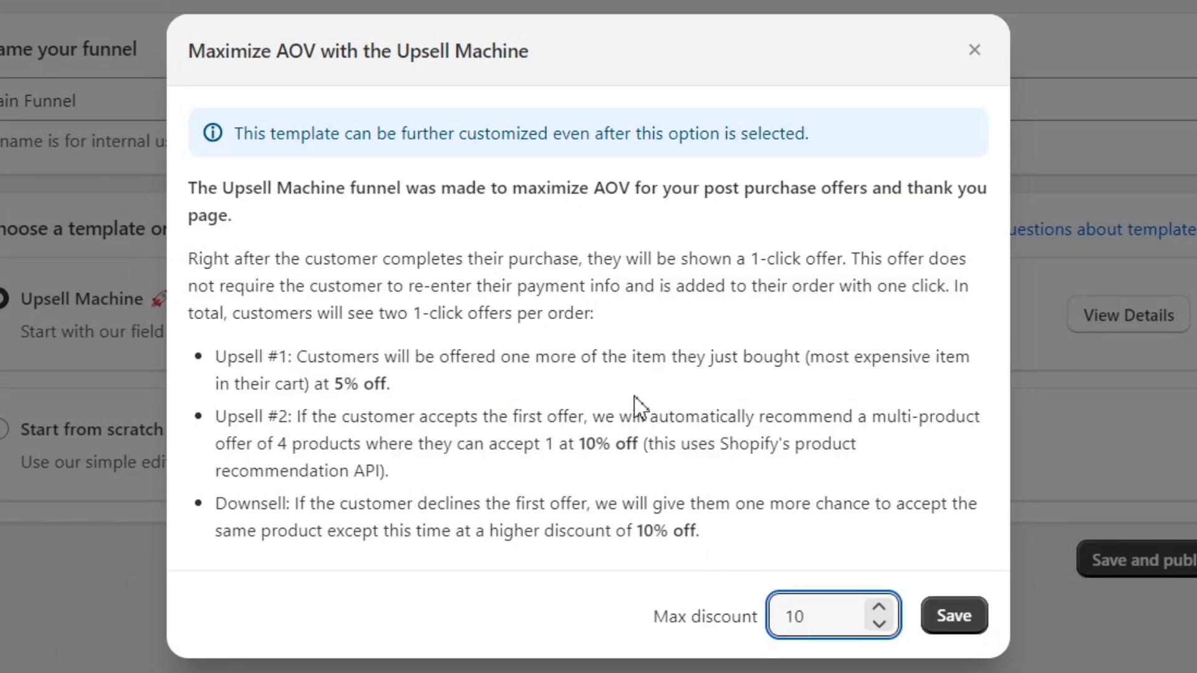
pyautogui.click(973, 51)
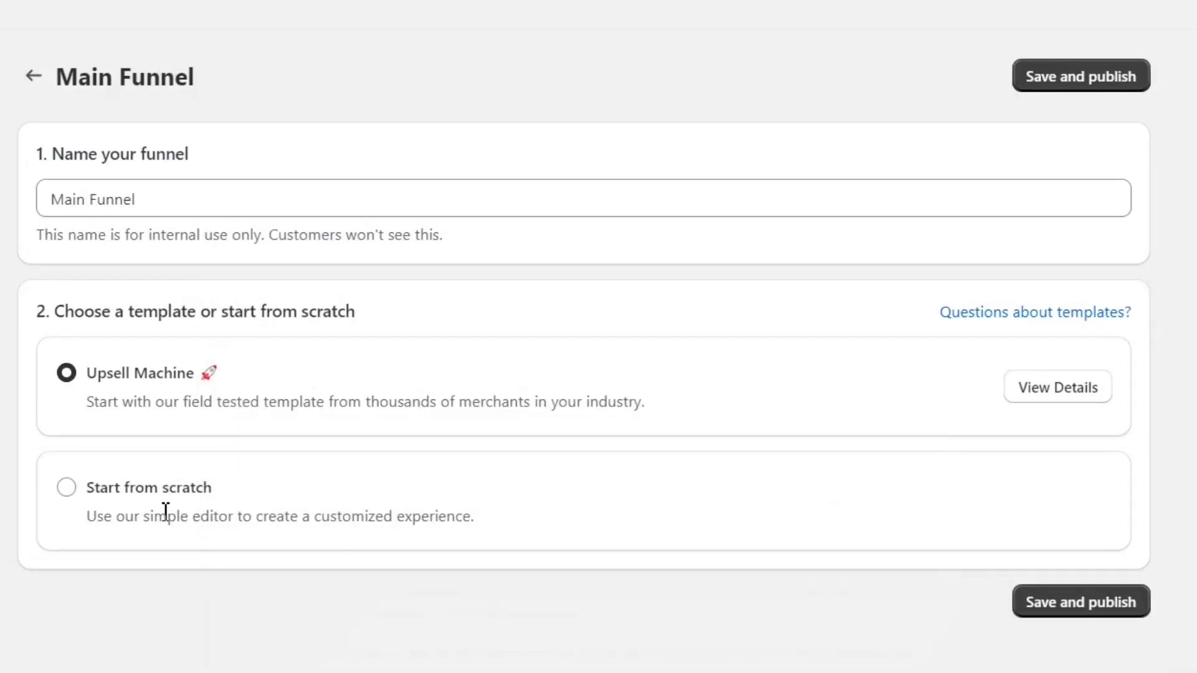
# - Switch Main Funnel to Start from scratch and save it
pyautogui.click(69, 489)
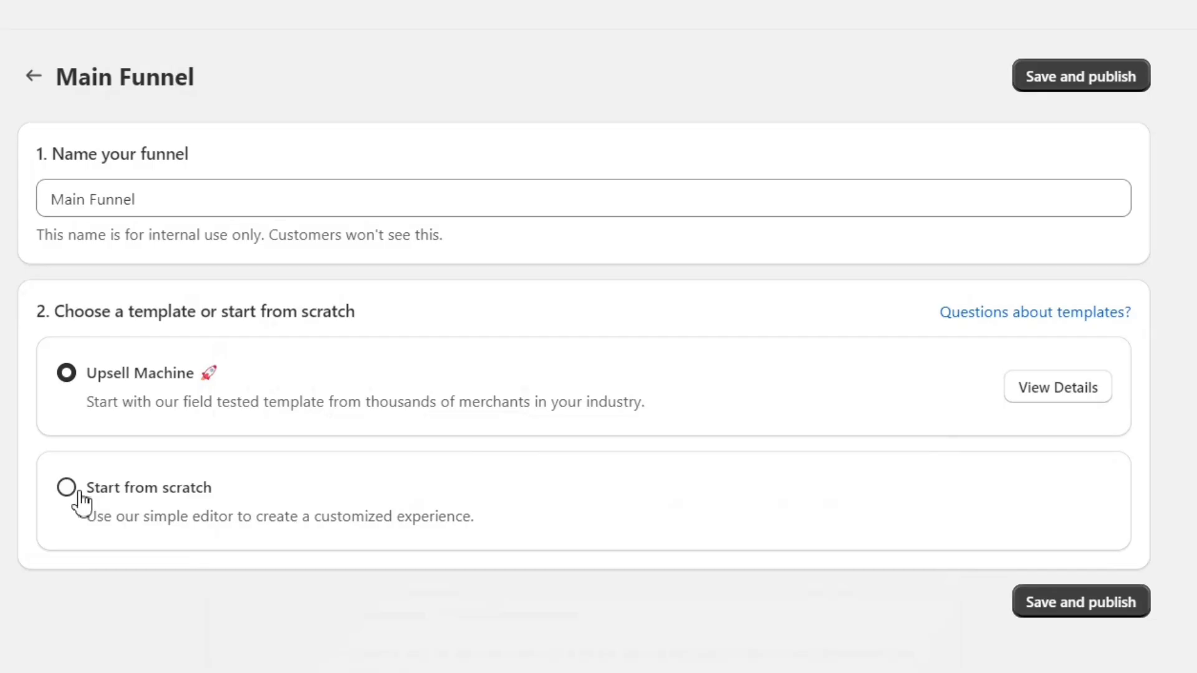
pyautogui.click(67, 489)
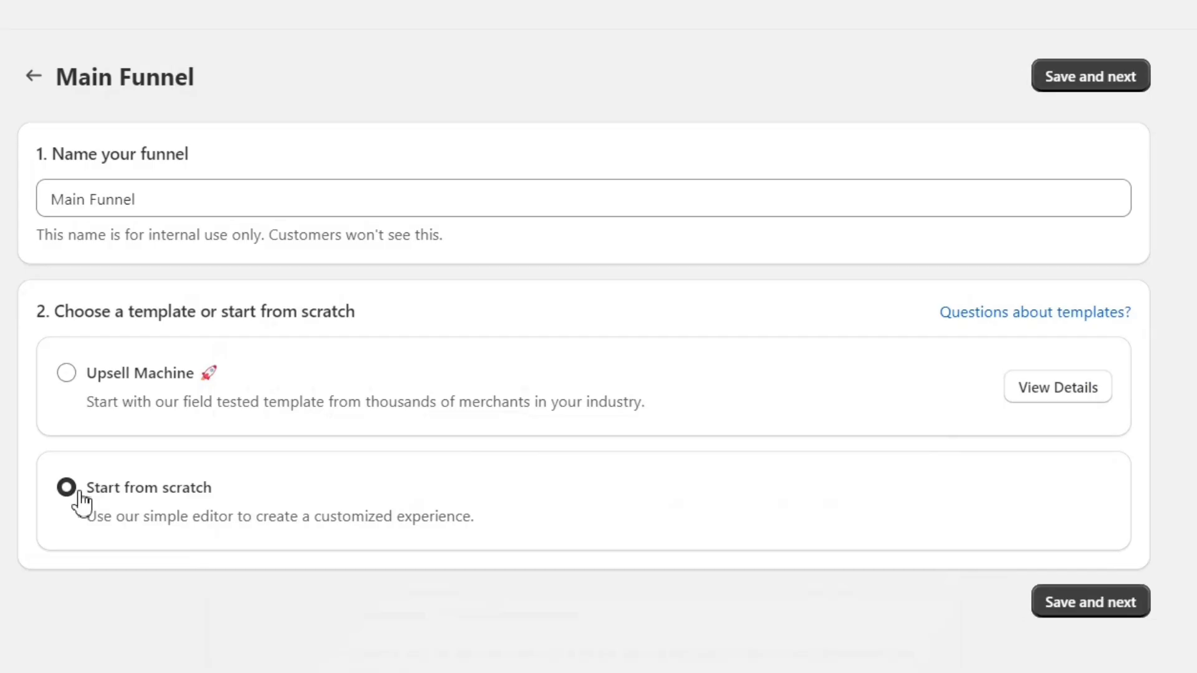
pyautogui.click(1070, 601)
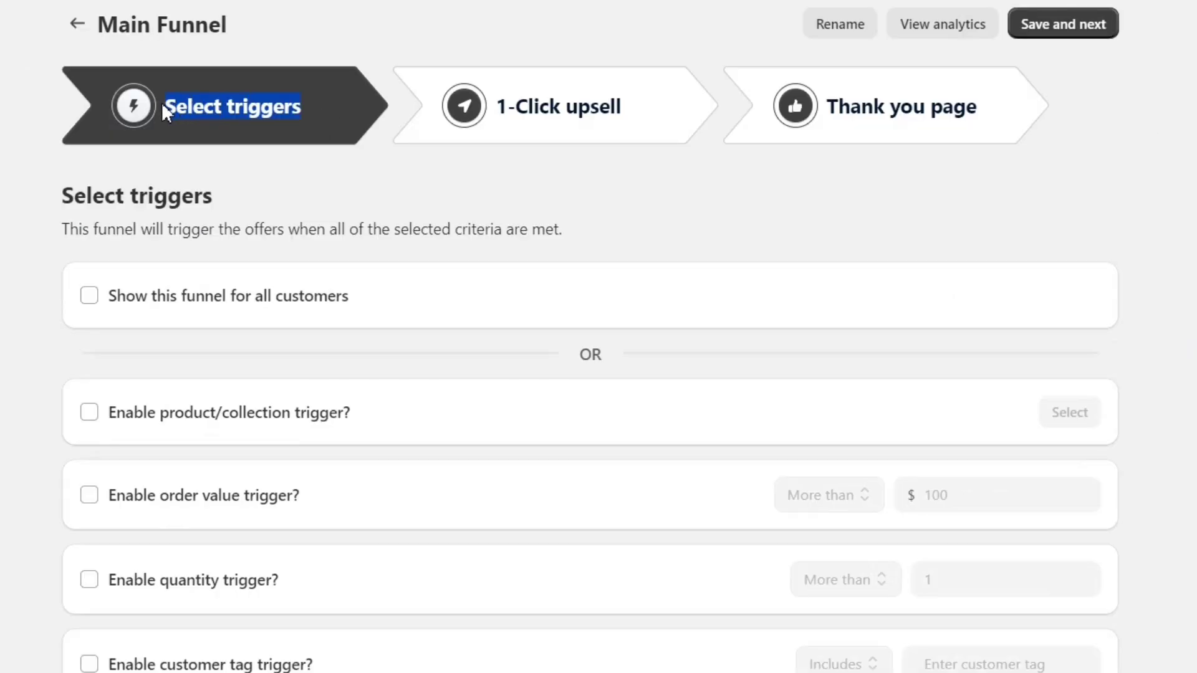
# - Toggle 'Show this funnel for all customers' on and back off
pyautogui.click(212, 186)
pyautogui.moveTo(237, 206); pyautogui.dragTo(18, 198)
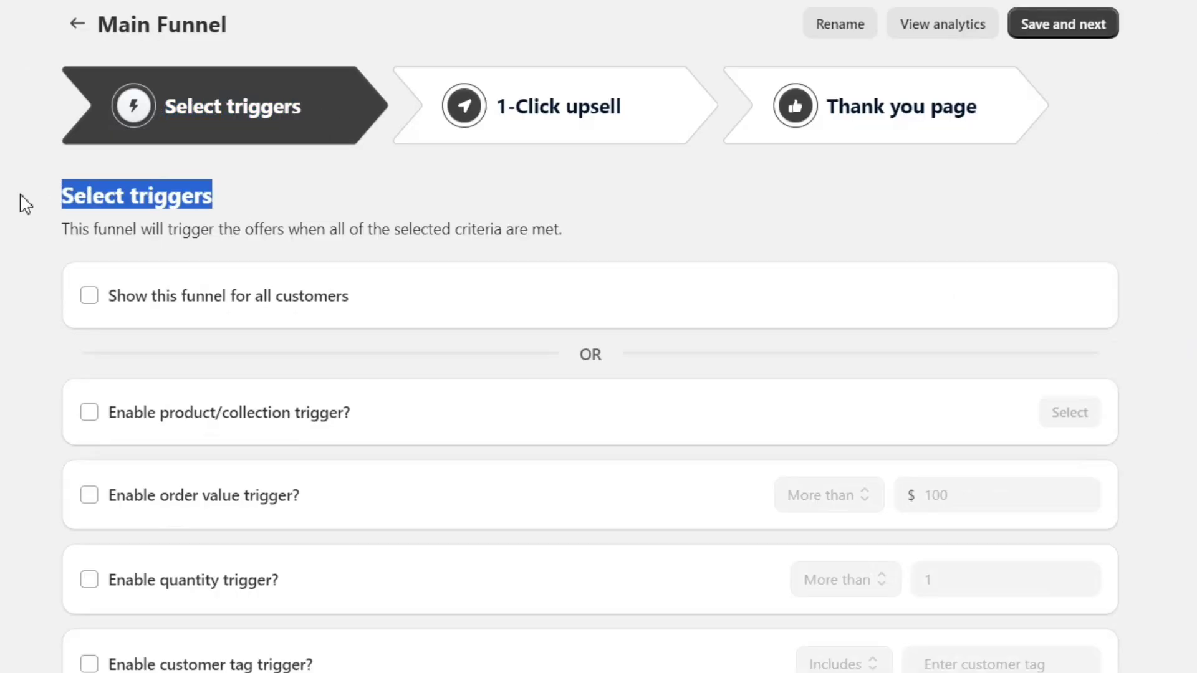
pyautogui.click(21, 196)
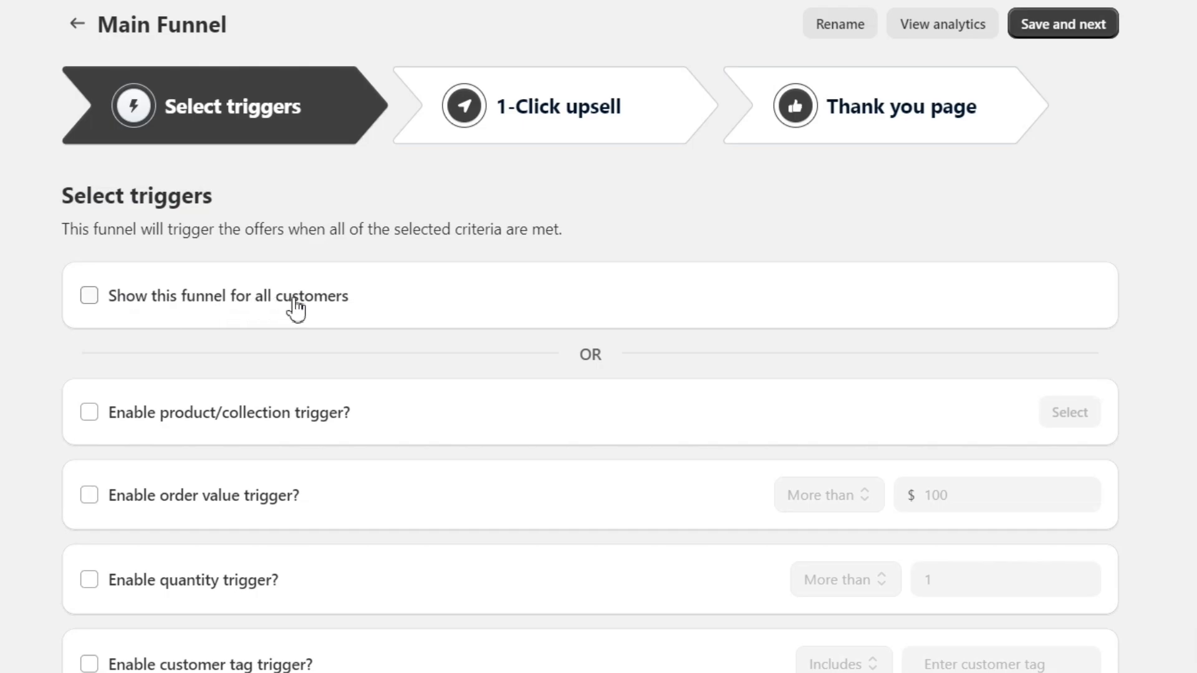
pyautogui.click(96, 302)
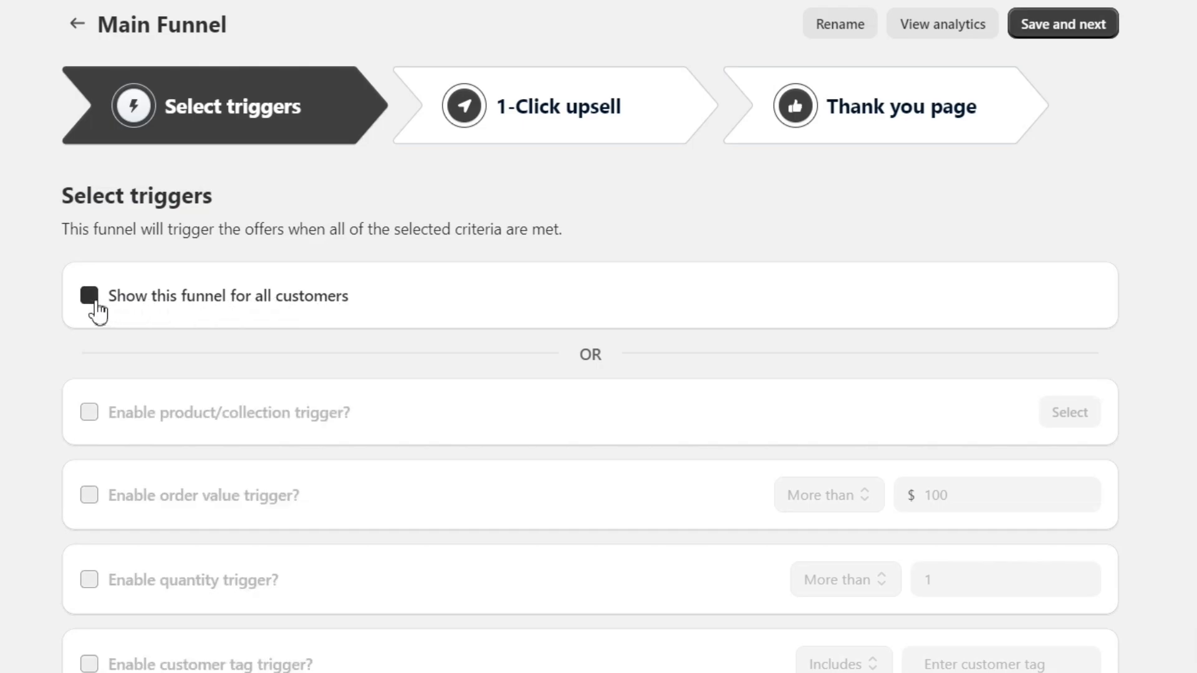
pyautogui.click(97, 303)
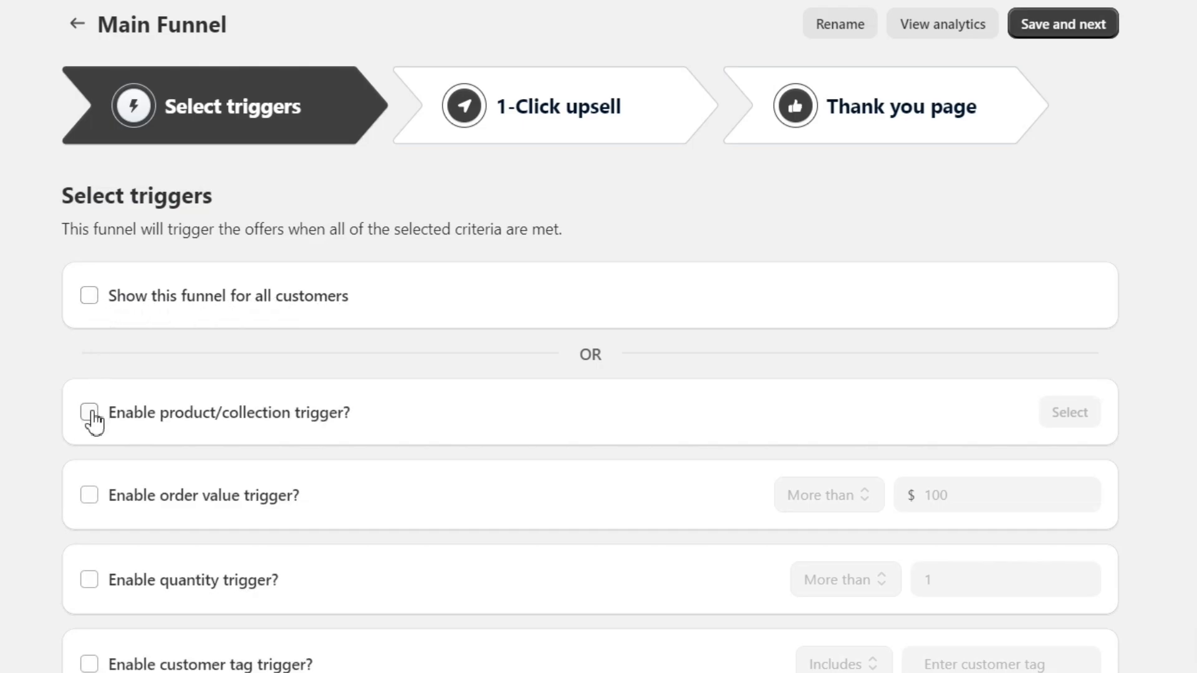
# - Review the available triggers and enable the product/collection trigger
pyautogui.scroll(-9, 123, 460)
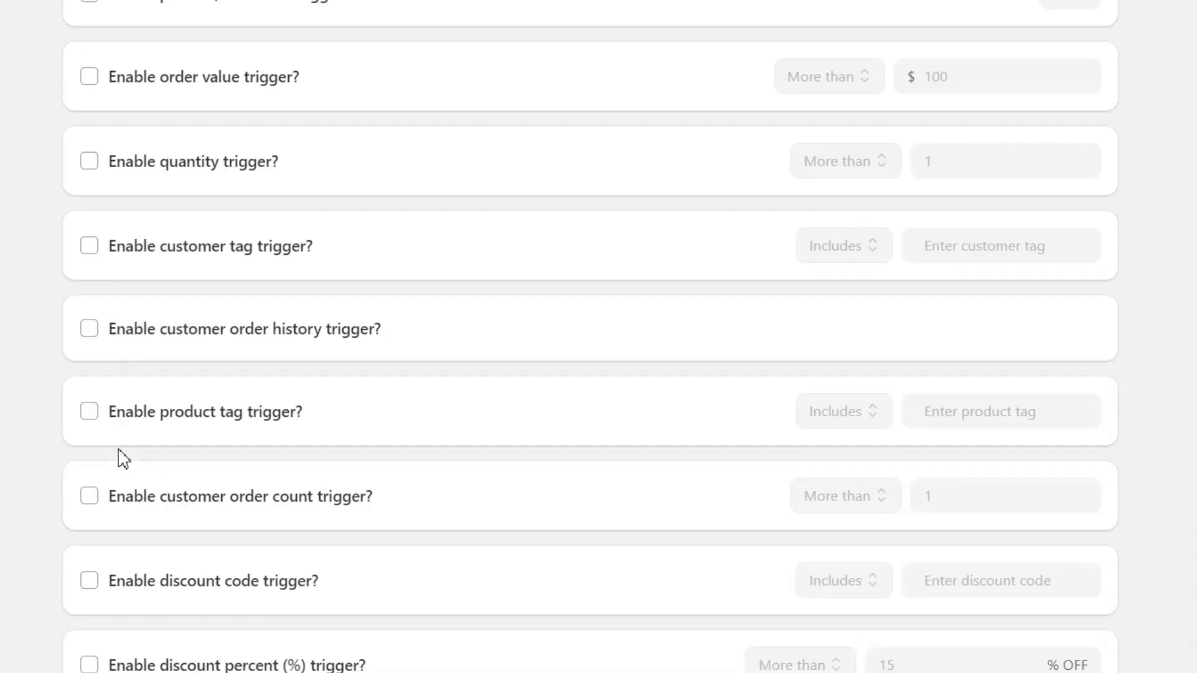
pyautogui.scroll(-4, 123, 460)
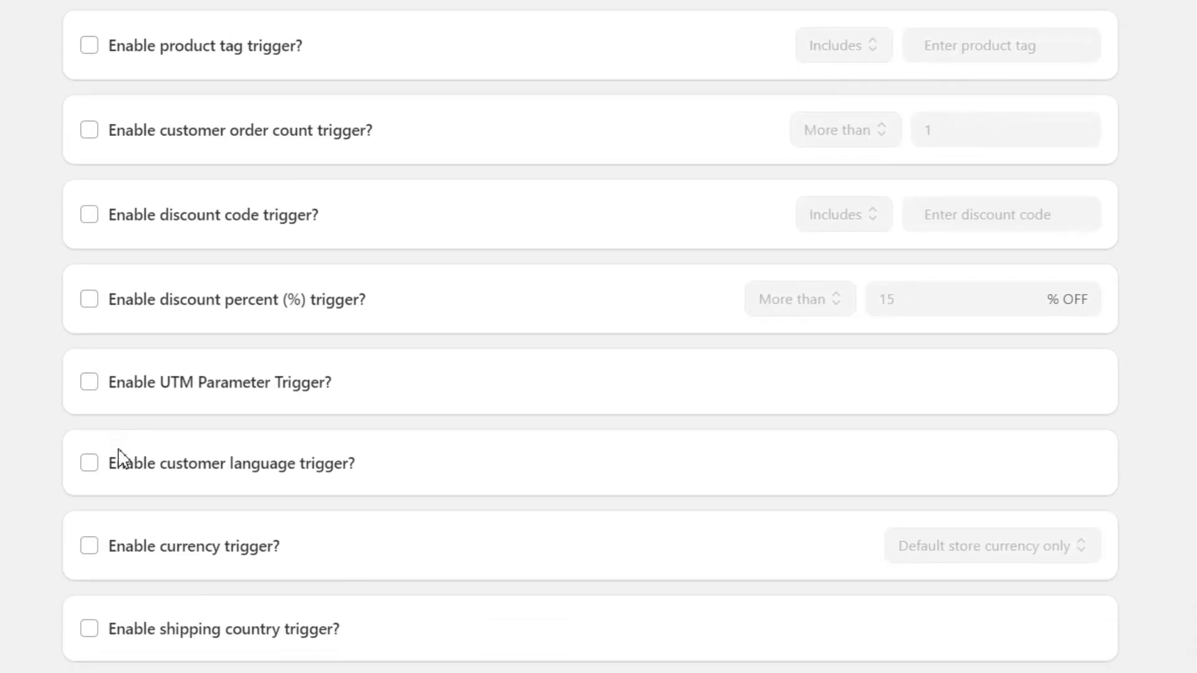
pyautogui.scroll(13, 120, 460)
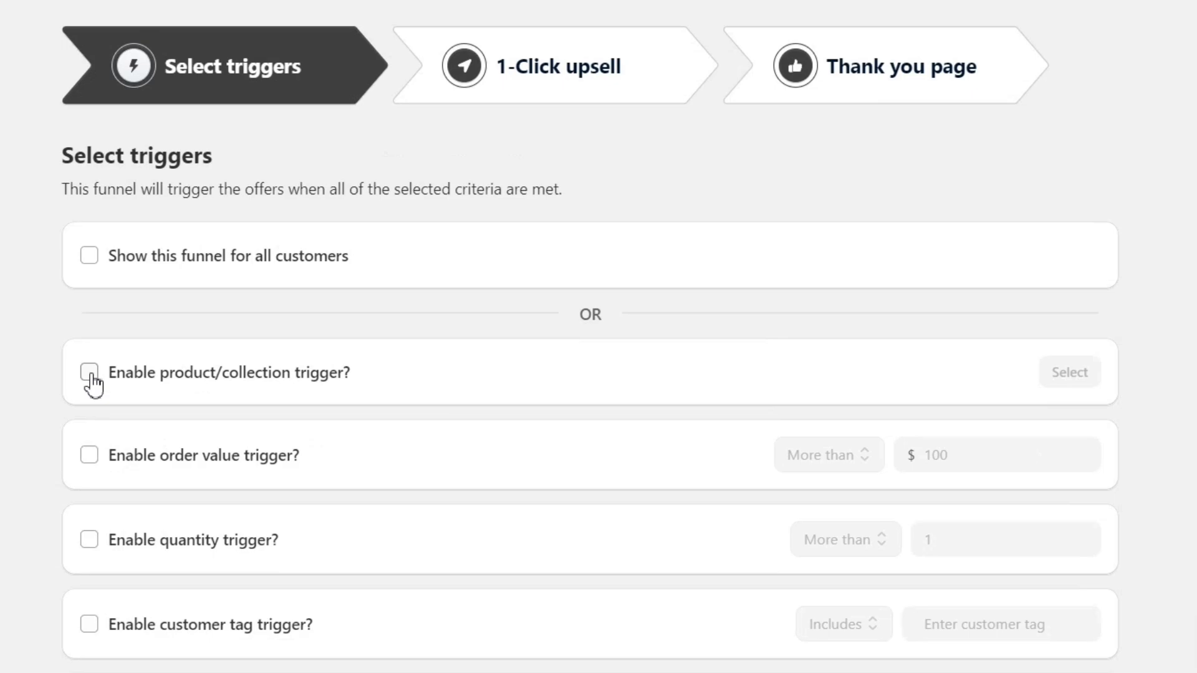
pyautogui.moveTo(368, 379); pyautogui.dragTo(118, 378)
pyautogui.moveTo(326, 471); pyautogui.dragTo(139, 472)
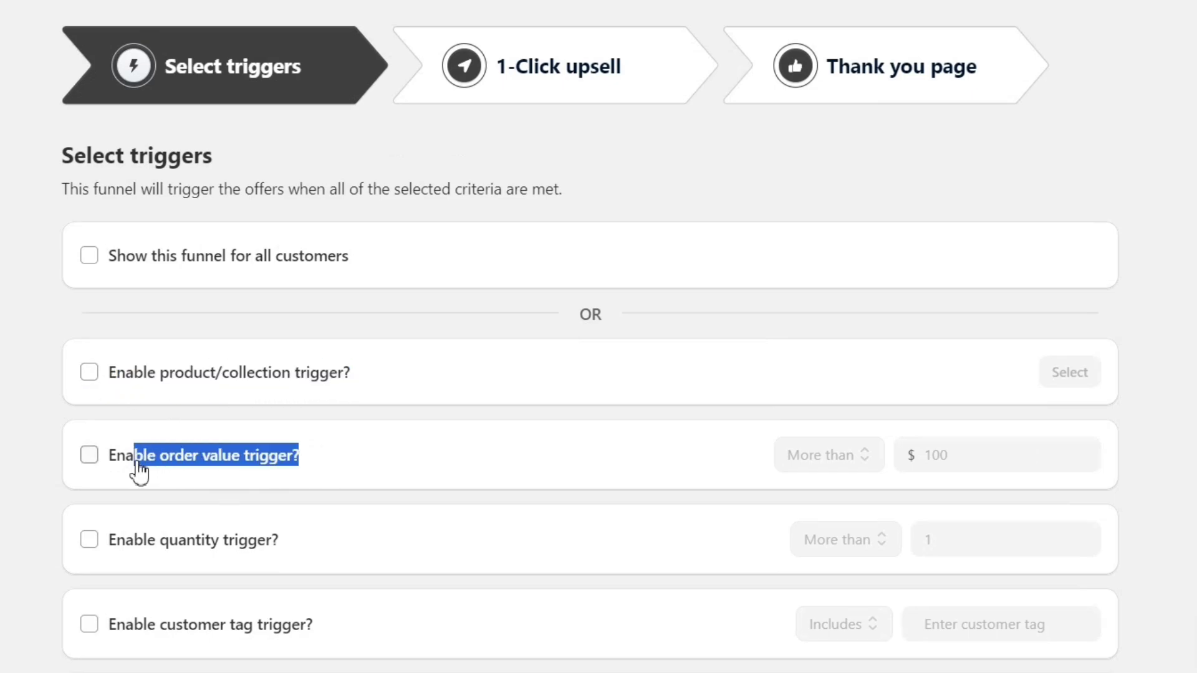
pyautogui.moveTo(302, 553); pyautogui.dragTo(129, 569)
pyautogui.scroll(-3, 361, 527)
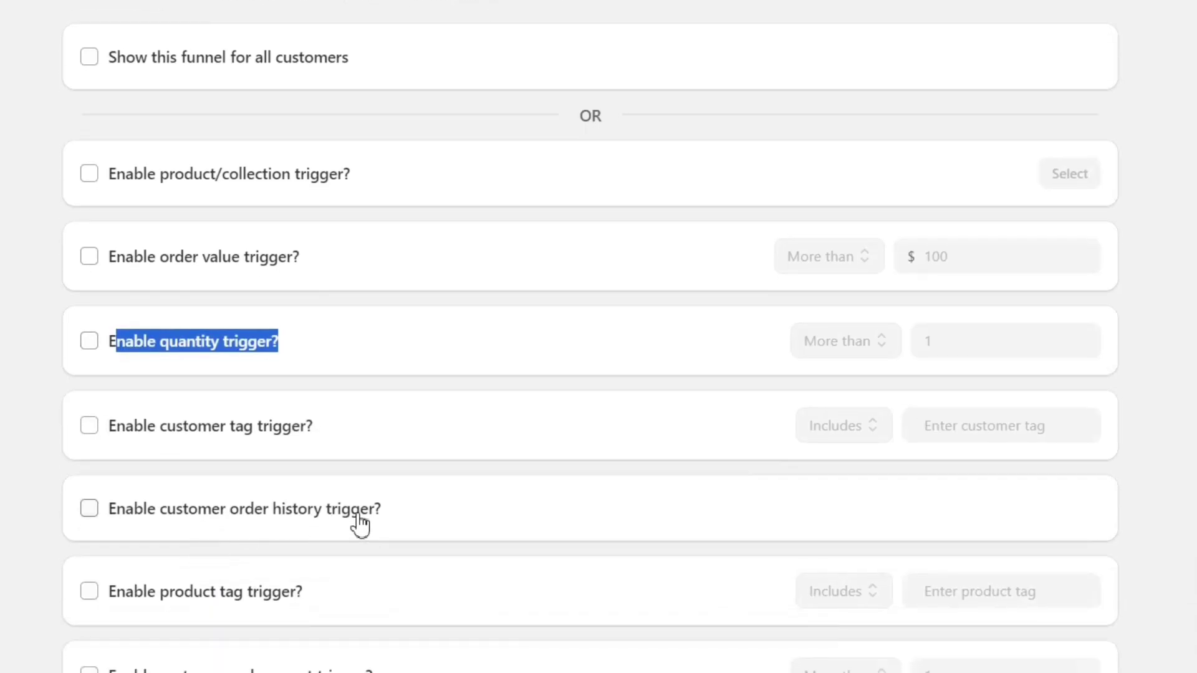
pyautogui.moveTo(387, 510); pyautogui.dragTo(116, 531)
pyautogui.moveTo(325, 580); pyautogui.dragTo(128, 604)
pyautogui.scroll(-3, 128, 604)
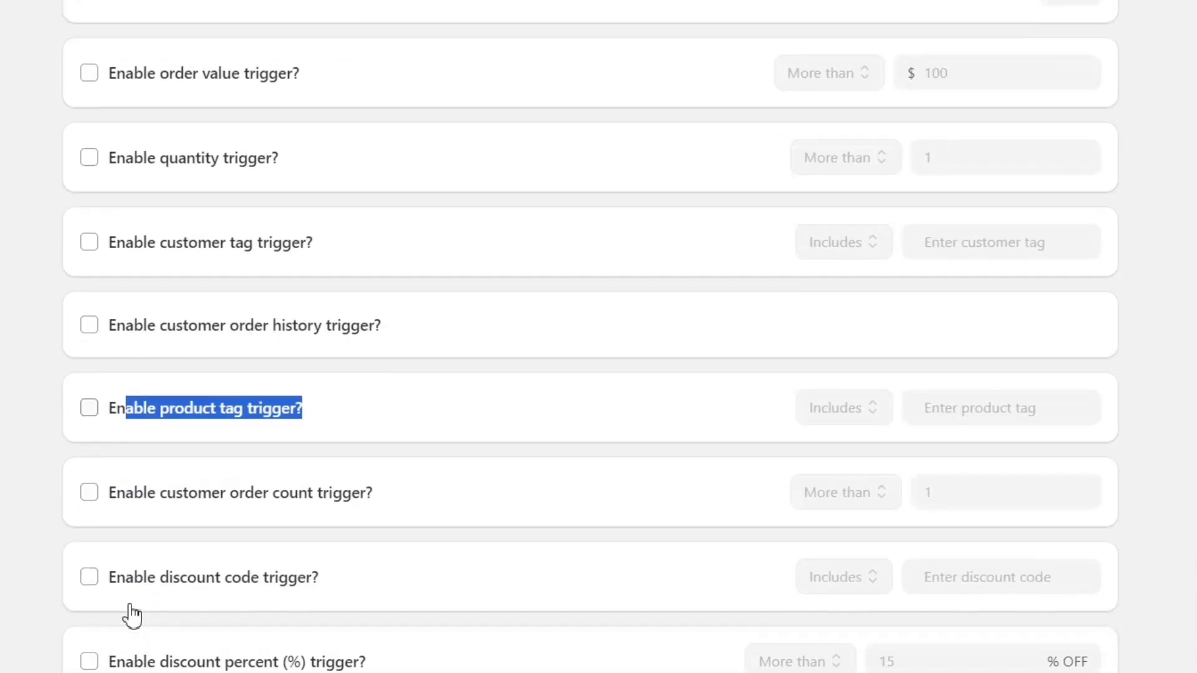
pyautogui.moveTo(373, 489); pyautogui.dragTo(145, 511)
pyautogui.moveTo(319, 572); pyautogui.dragTo(116, 597)
pyautogui.scroll(-2, 382, 577)
pyautogui.scroll(8, 218, 550)
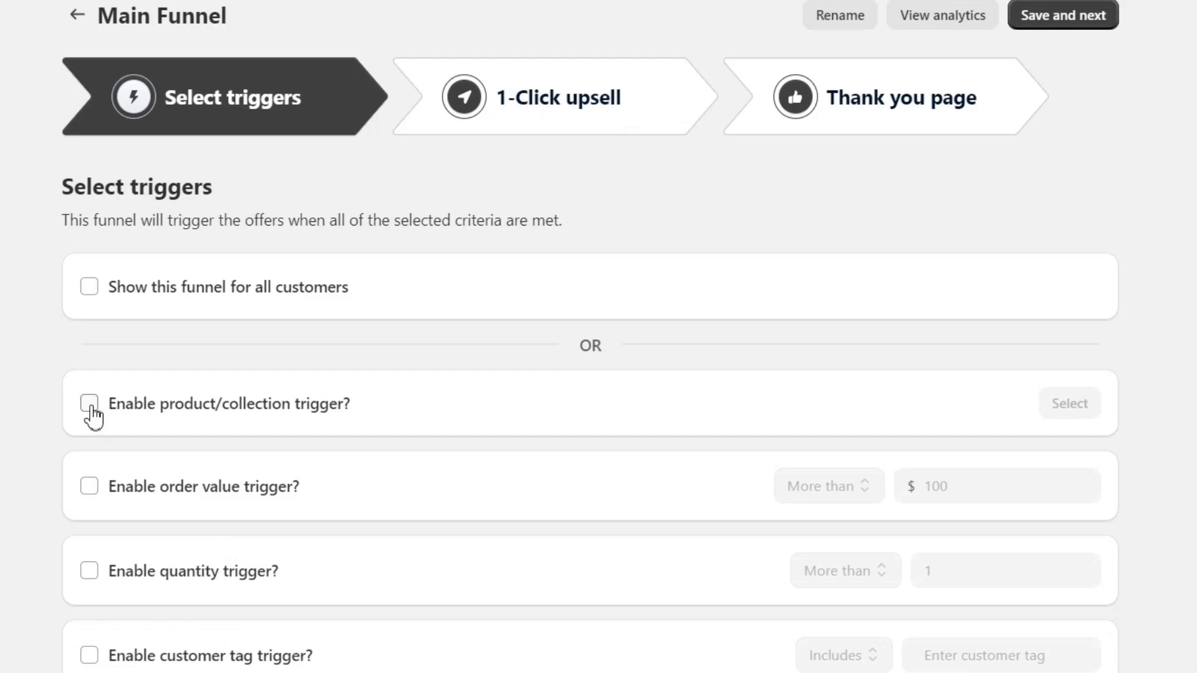
pyautogui.click(90, 406)
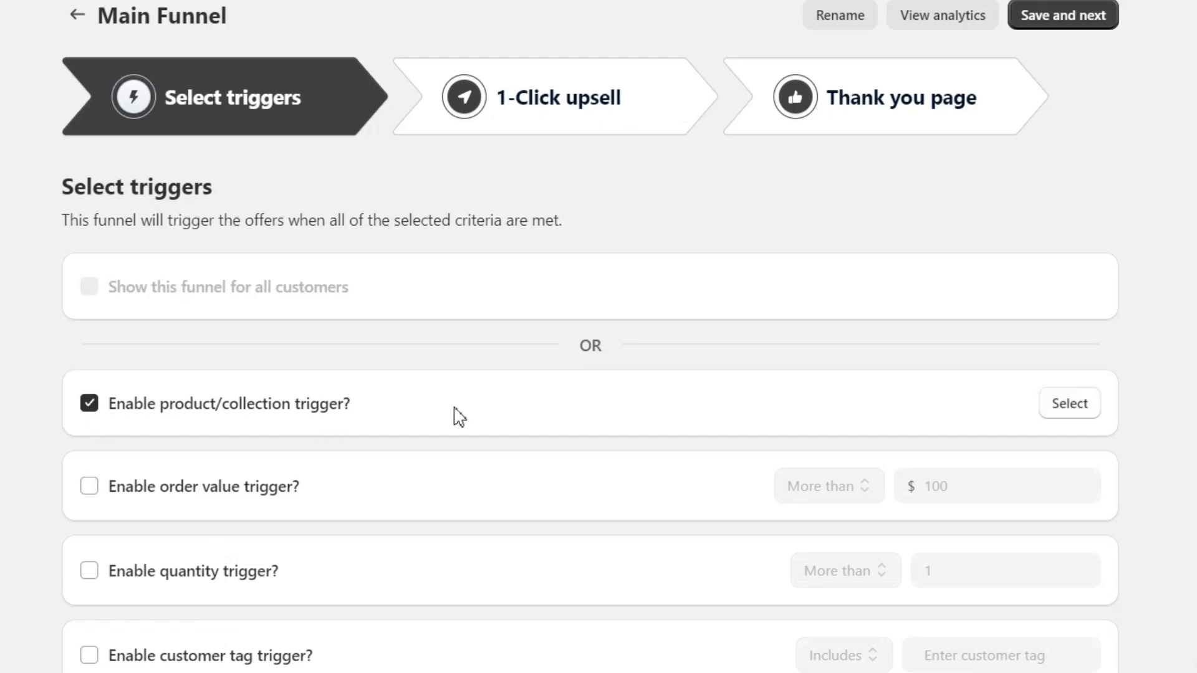
# - Pick Dumbbells for Home Workout as the funnel's trigger product and save the selection
pyautogui.click(1066, 406)
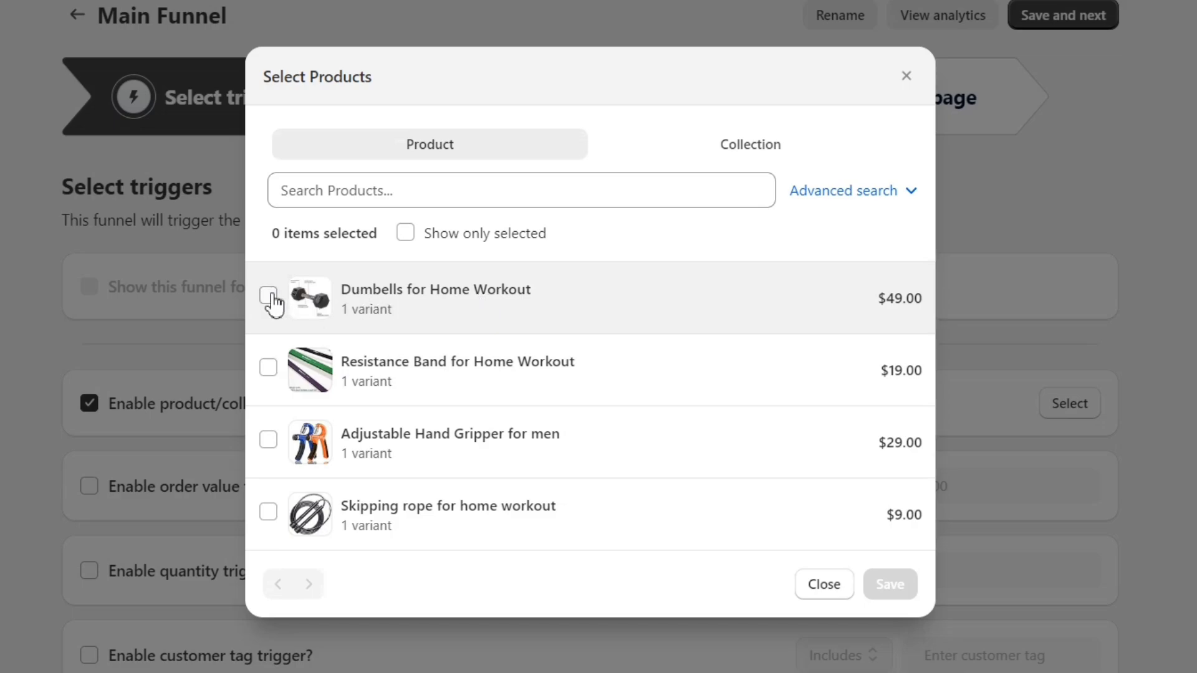
pyautogui.click(269, 296)
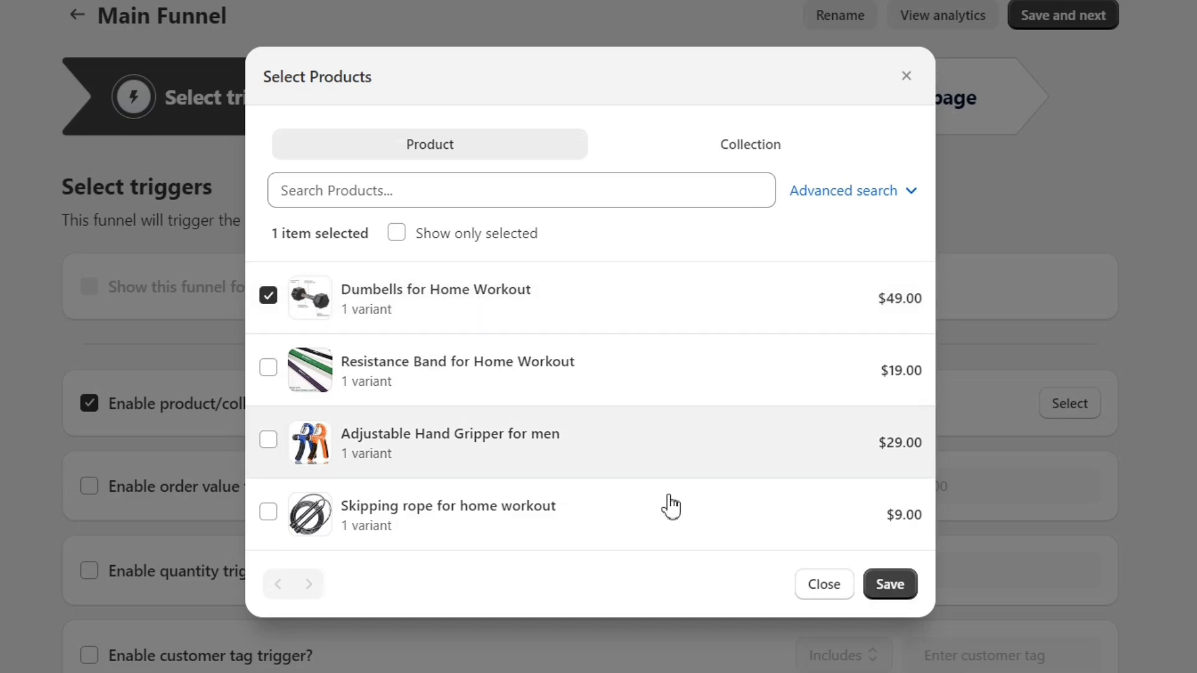
pyautogui.click(905, 596)
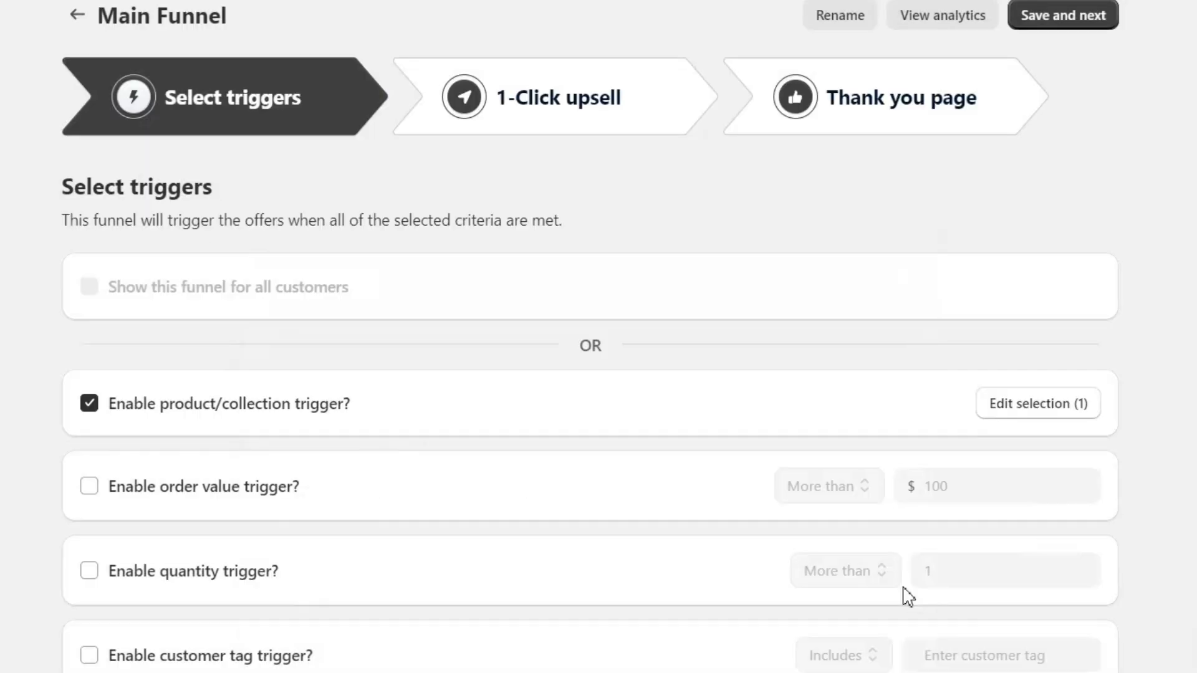
pyautogui.scroll(-20, 601, 493)
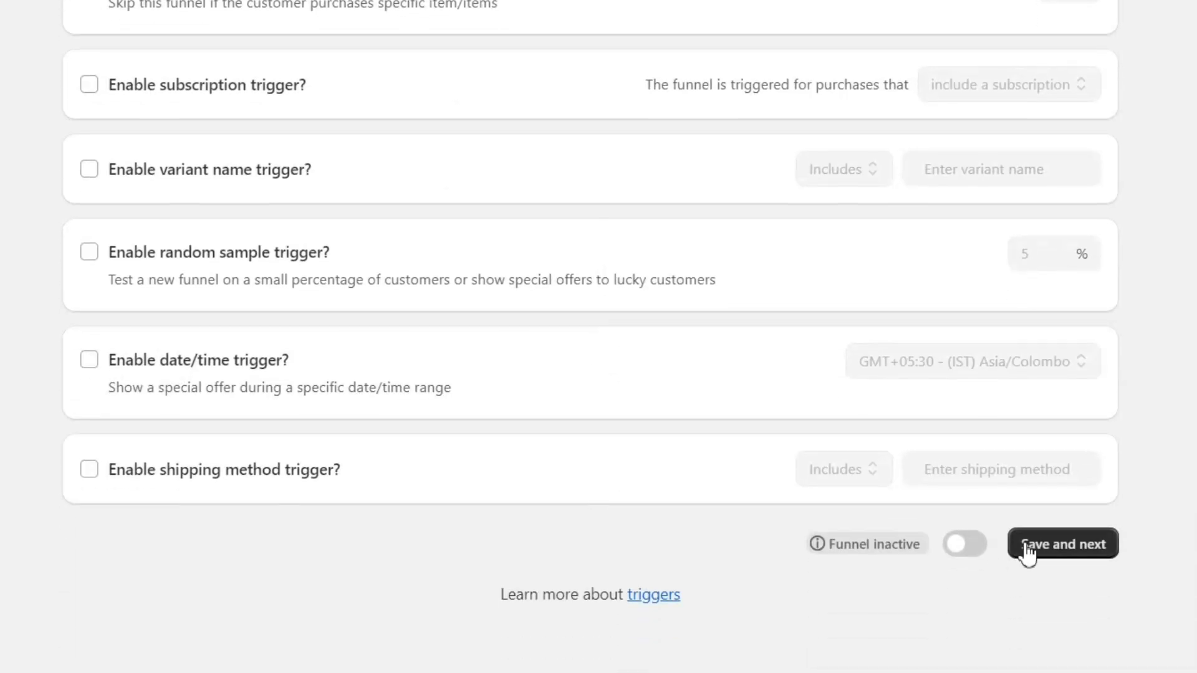
# - Save the triggers and review the 1-Click upsell page's Upsell #1, Upsell #2 and Downsell slots
pyautogui.click(1047, 555)
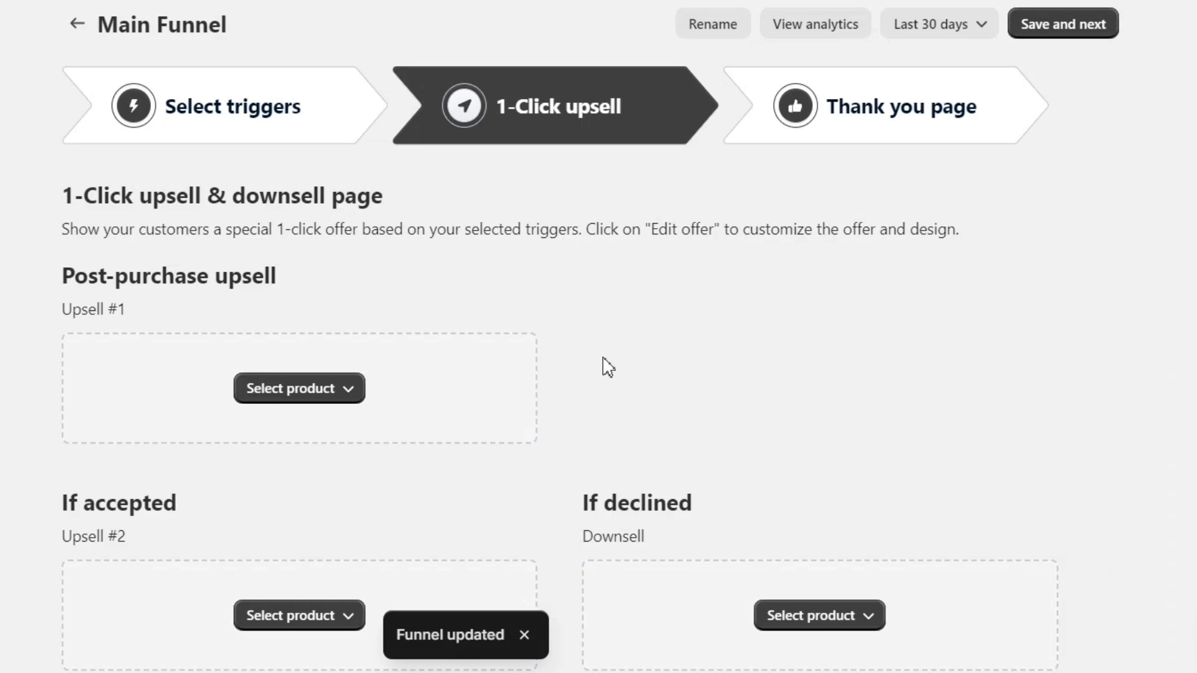
pyautogui.scroll(-3, 603, 365)
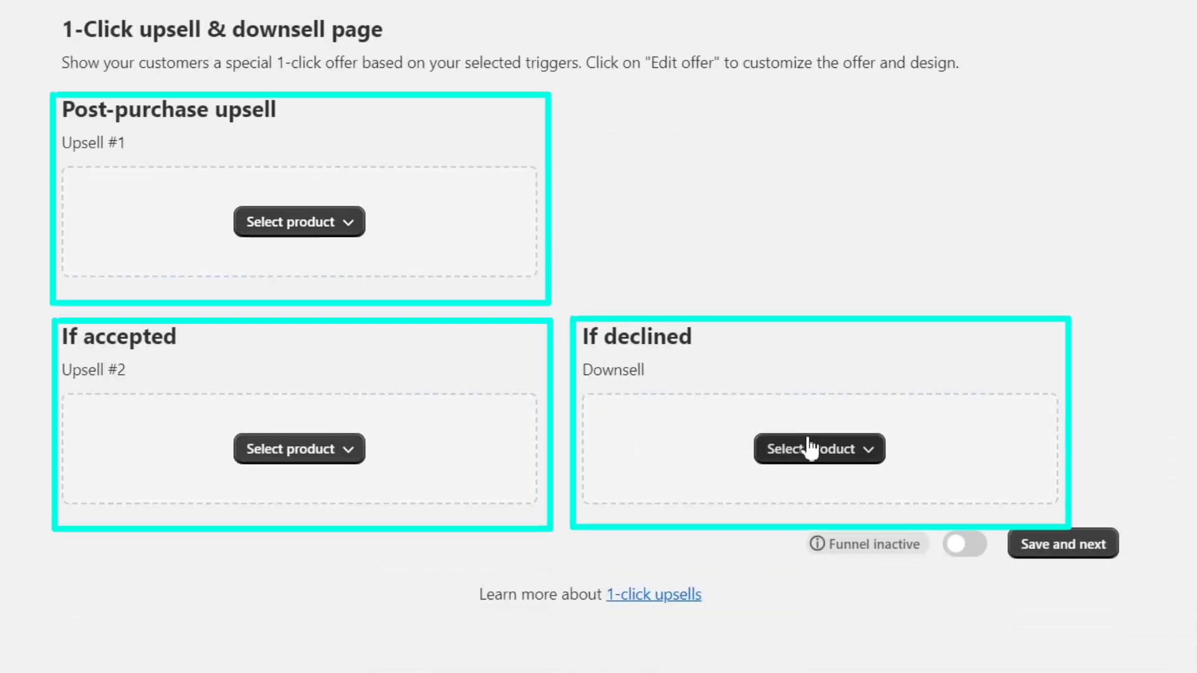
pyautogui.scroll(3, 619, 225)
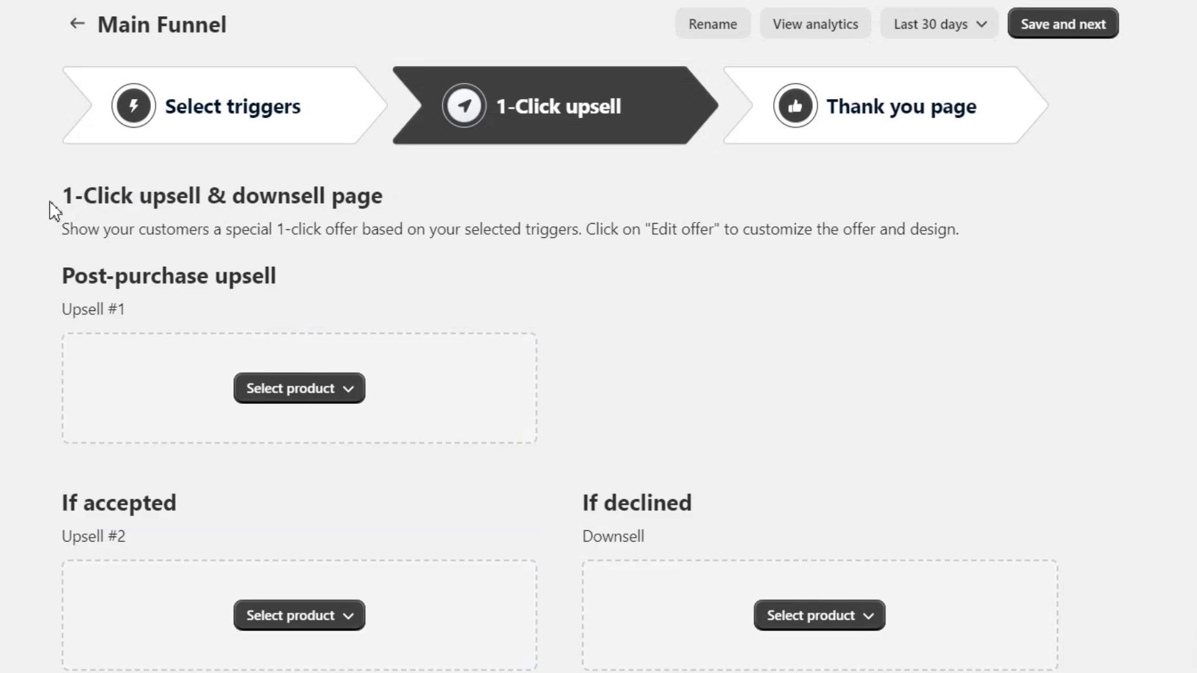
pyautogui.moveTo(54, 211); pyautogui.dragTo(403, 204)
pyautogui.click(461, 205)
pyautogui.tripleClick(120, 276)
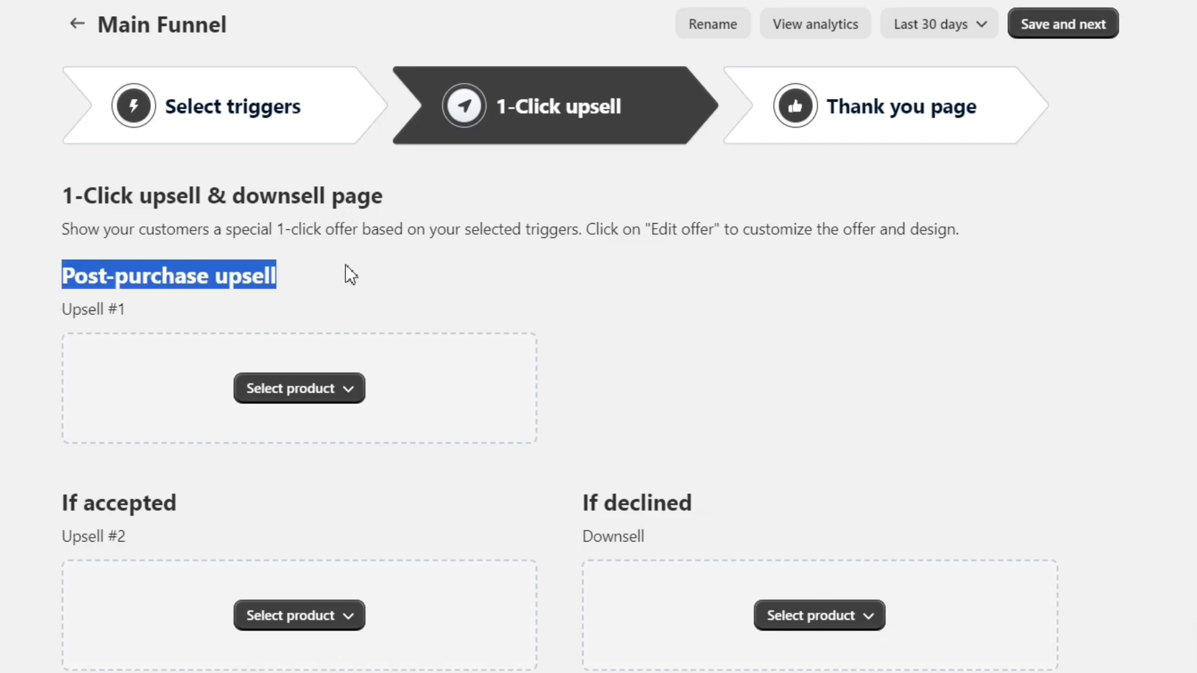
pyautogui.click(351, 274)
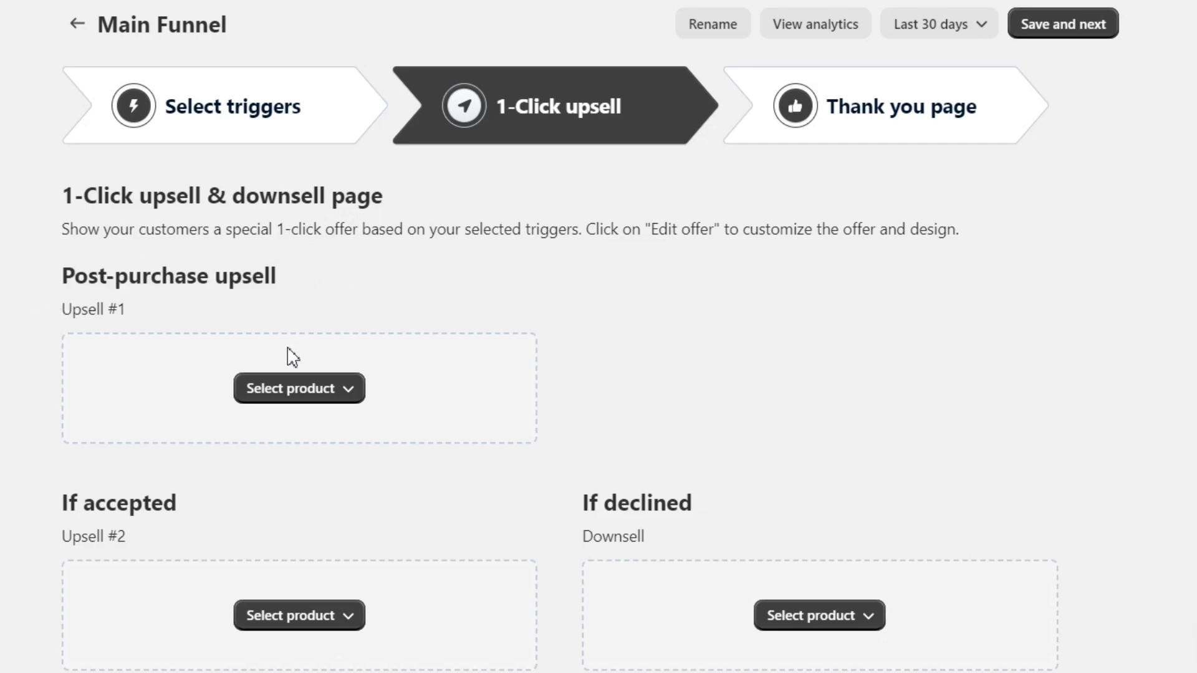
# - Make Resistance Band for Home Workout the single specific product for Upsell #1 and save
pyautogui.click(282, 391)
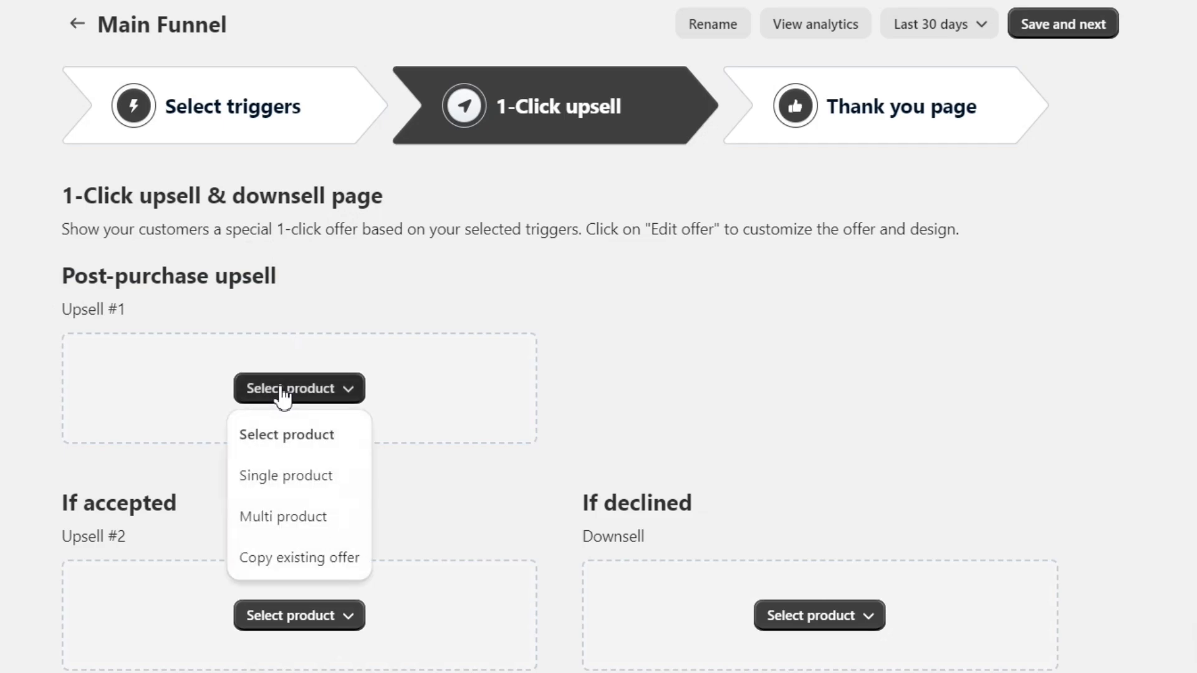
pyautogui.click(286, 483)
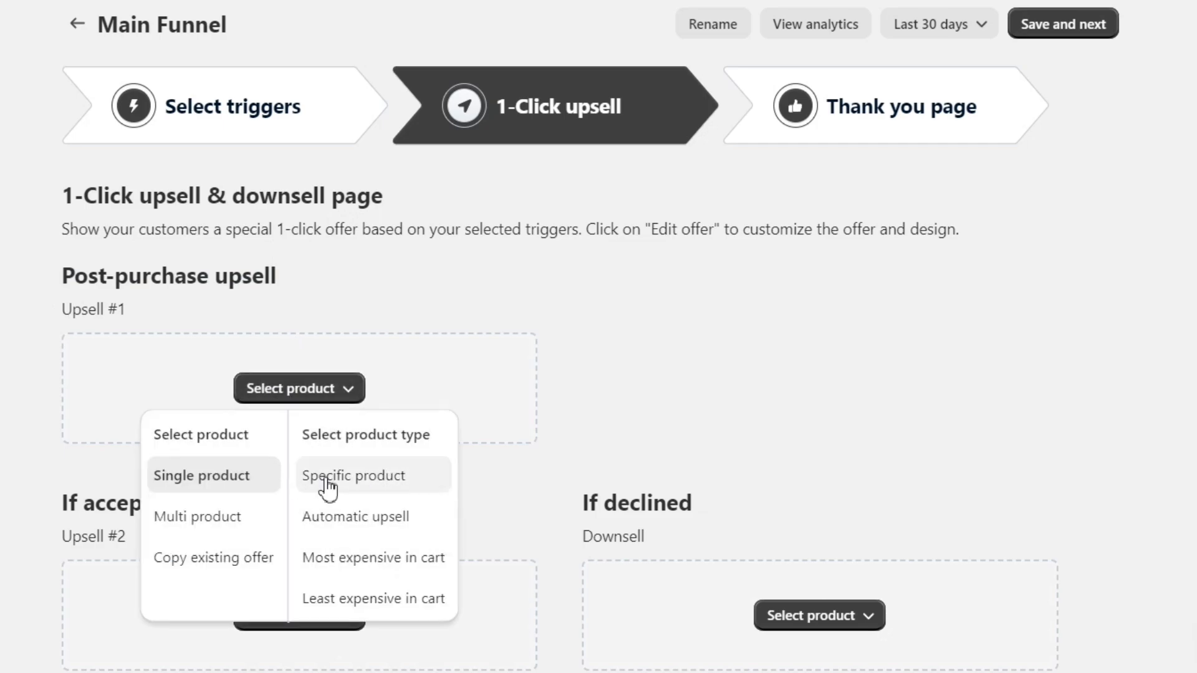
pyautogui.click(240, 515)
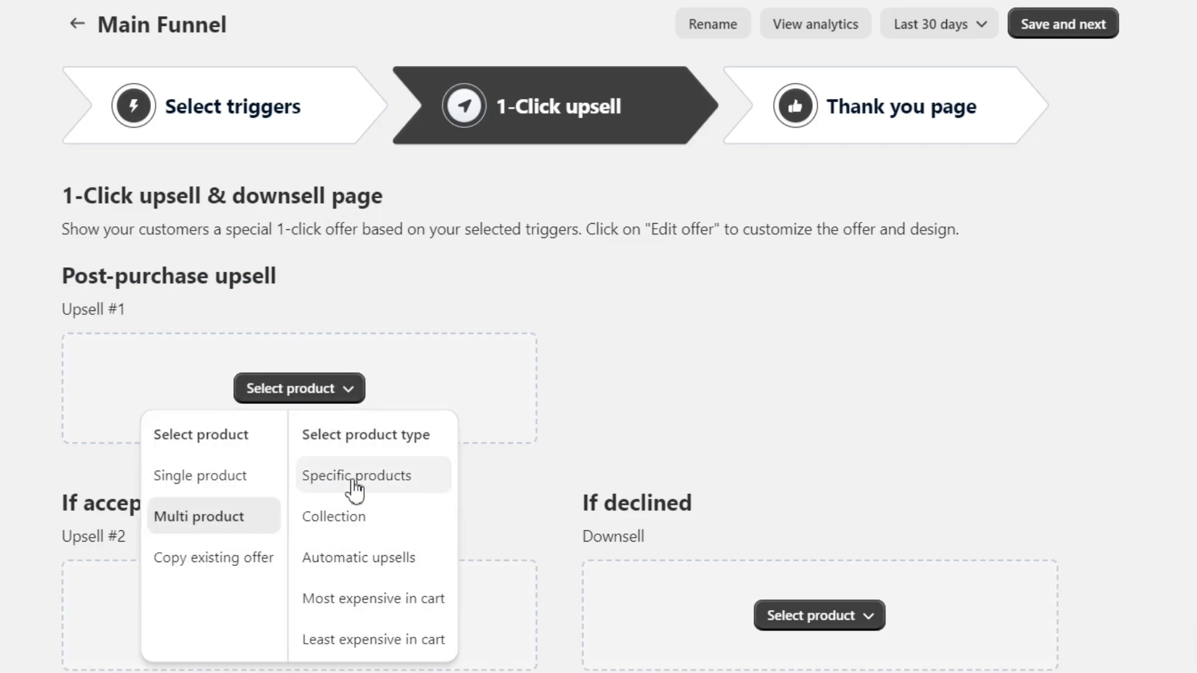
pyautogui.click(227, 481)
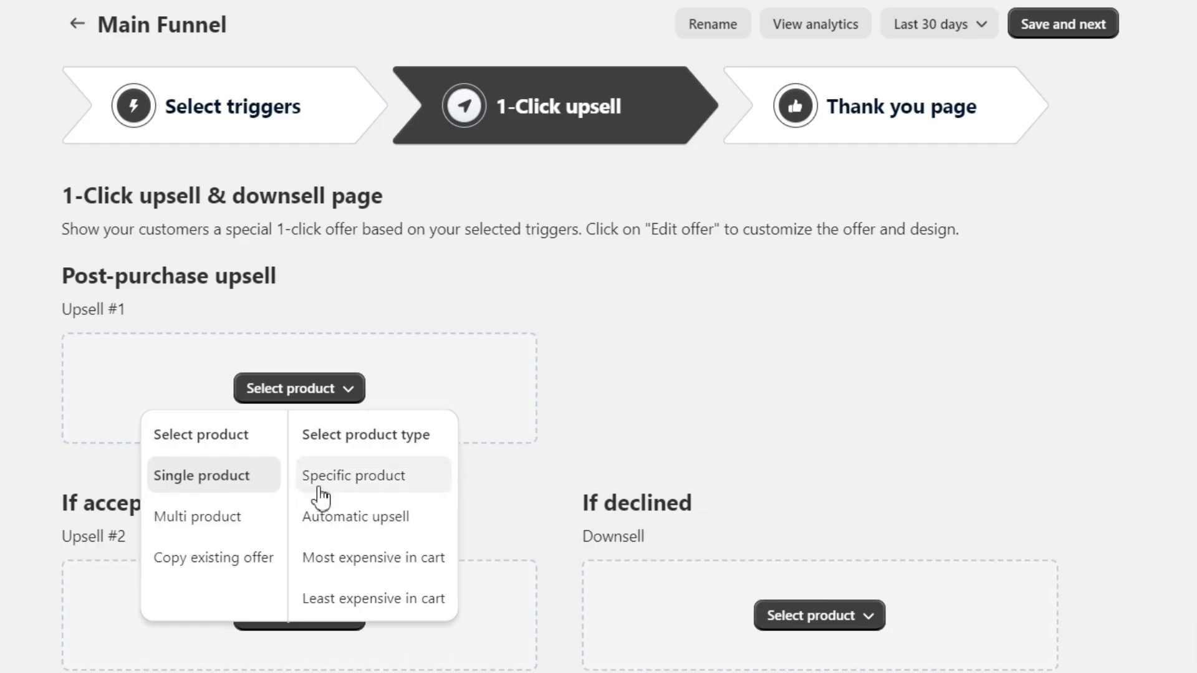
pyautogui.click(357, 490)
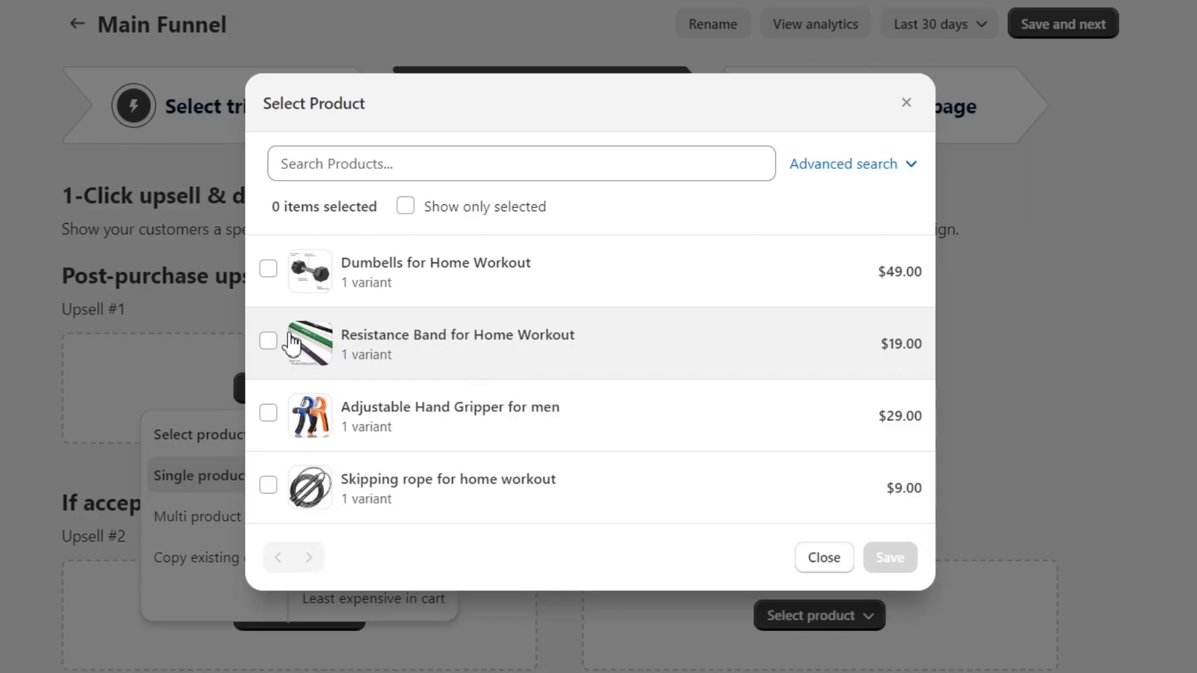
pyautogui.click(270, 339)
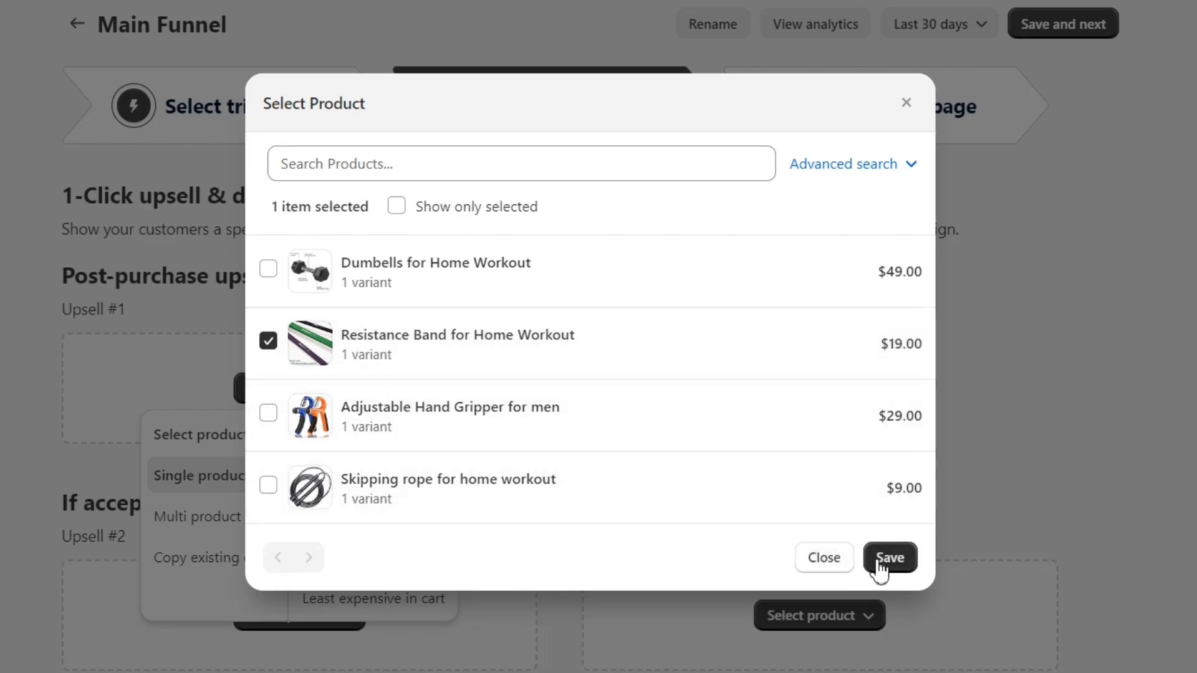
pyautogui.click(902, 565)
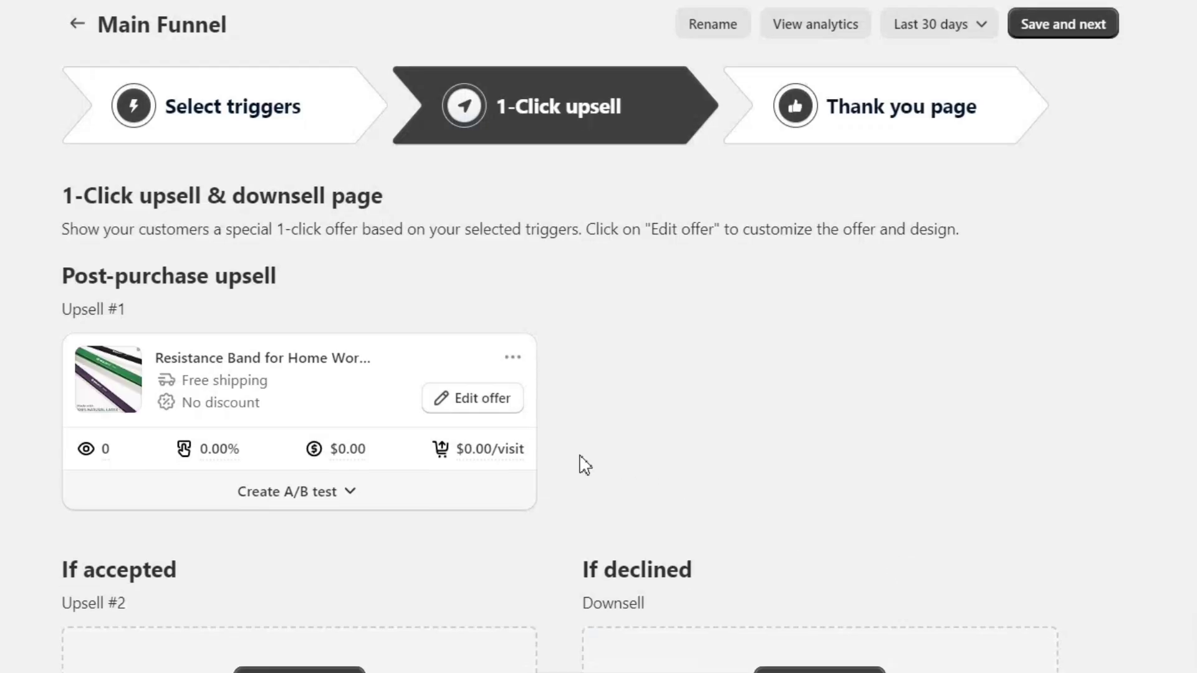
pyautogui.scroll(-1, 567, 463)
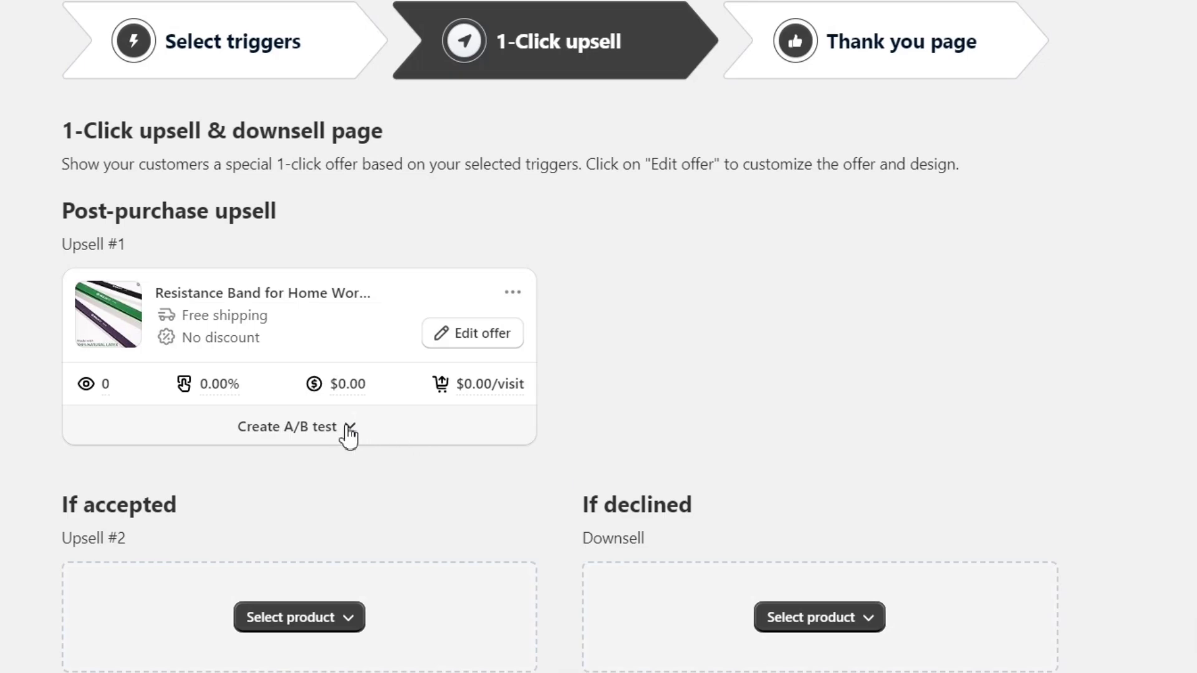
pyautogui.click(348, 429)
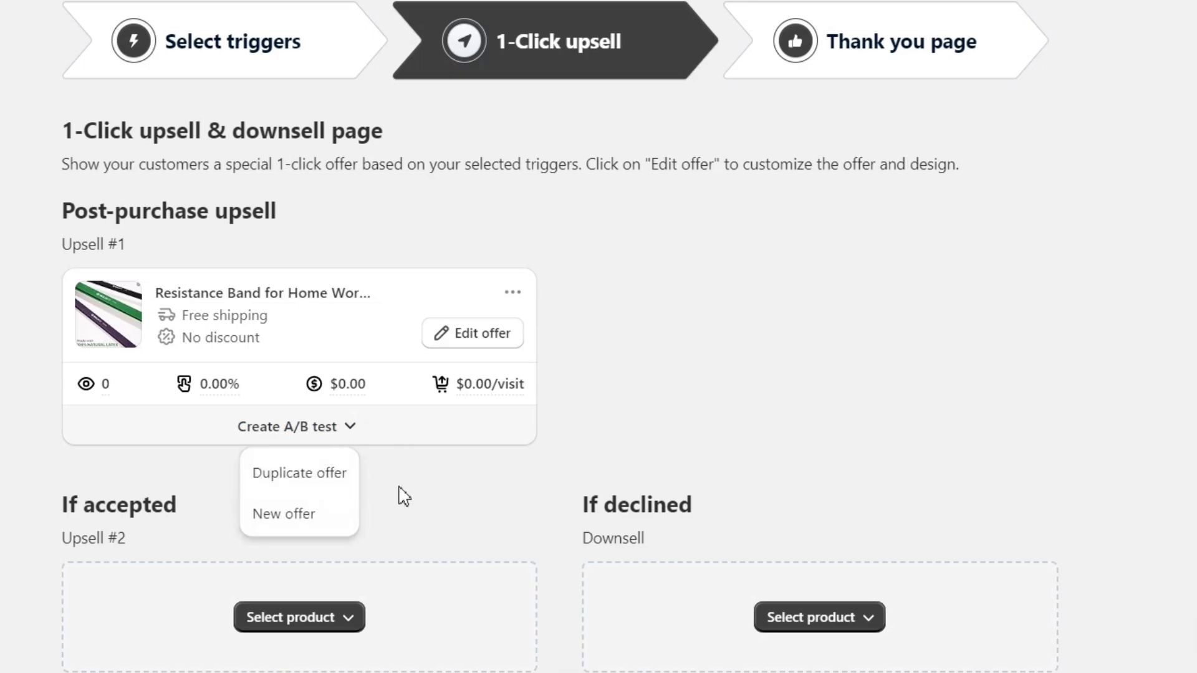
pyautogui.click(325, 514)
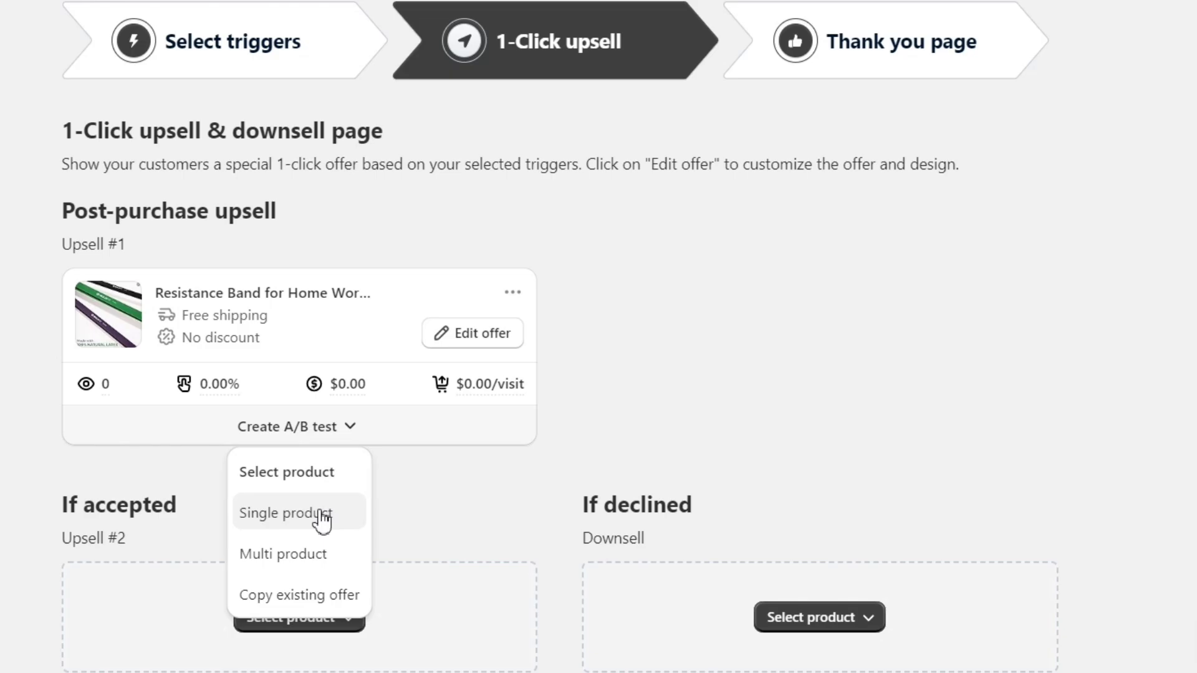
pyautogui.click(300, 516)
pyautogui.click(350, 529)
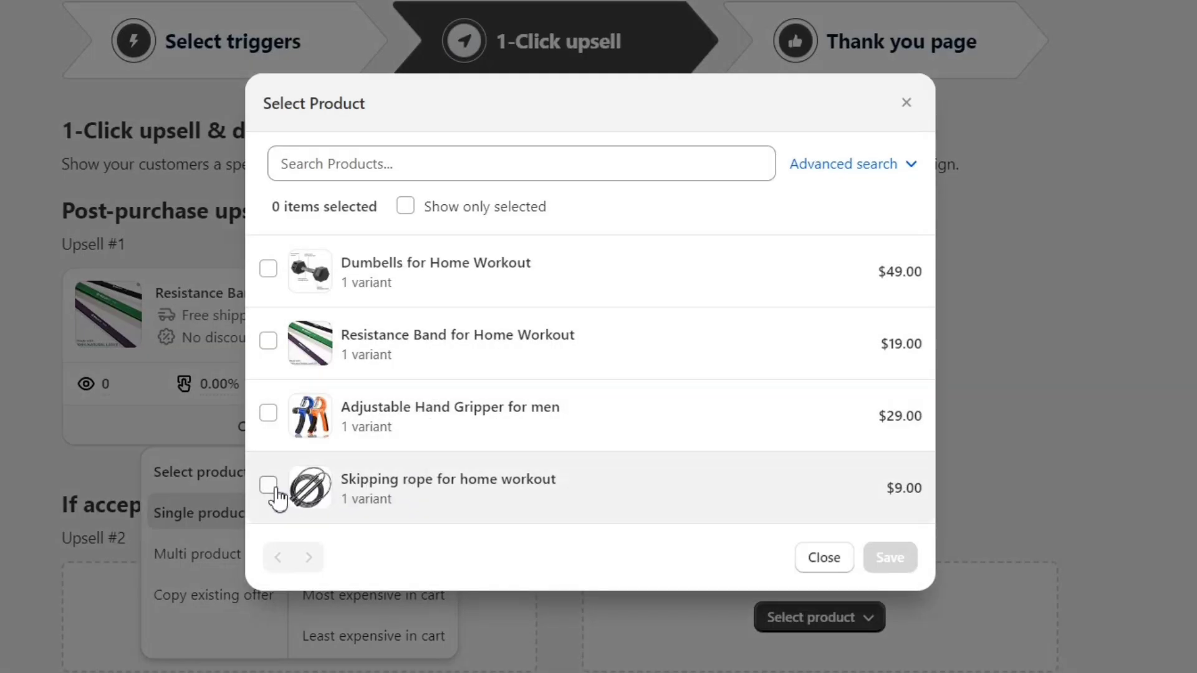
pyautogui.click(272, 488)
pyautogui.click(890, 557)
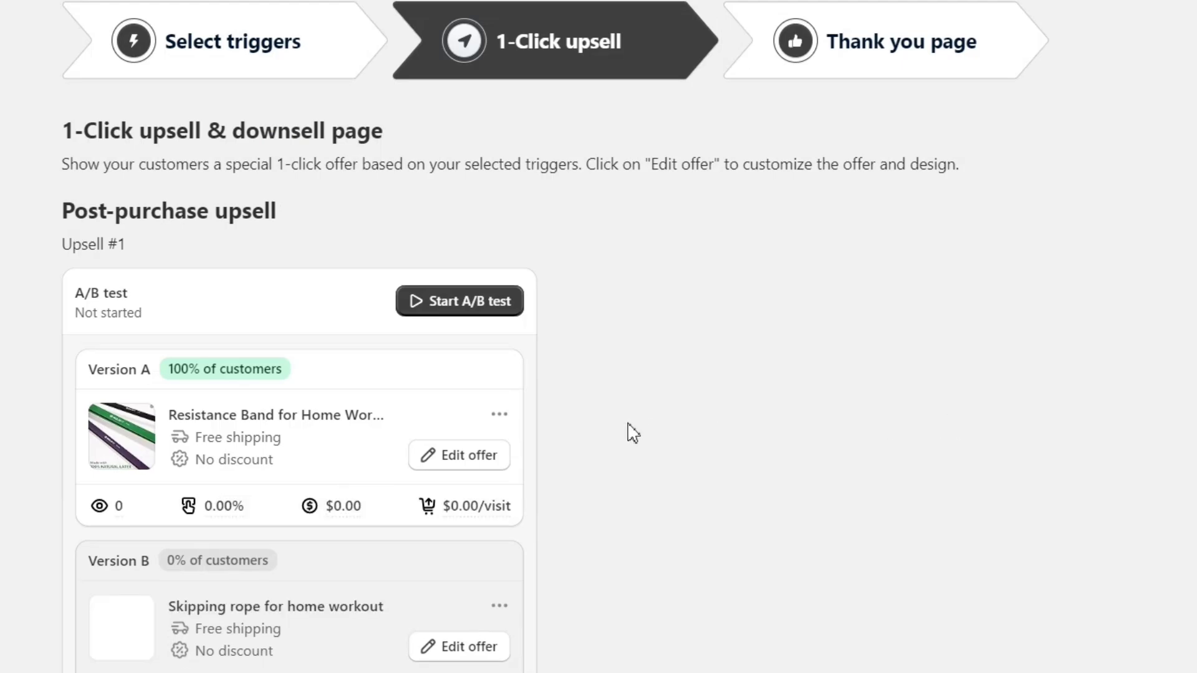
pyautogui.scroll(-3, 633, 434)
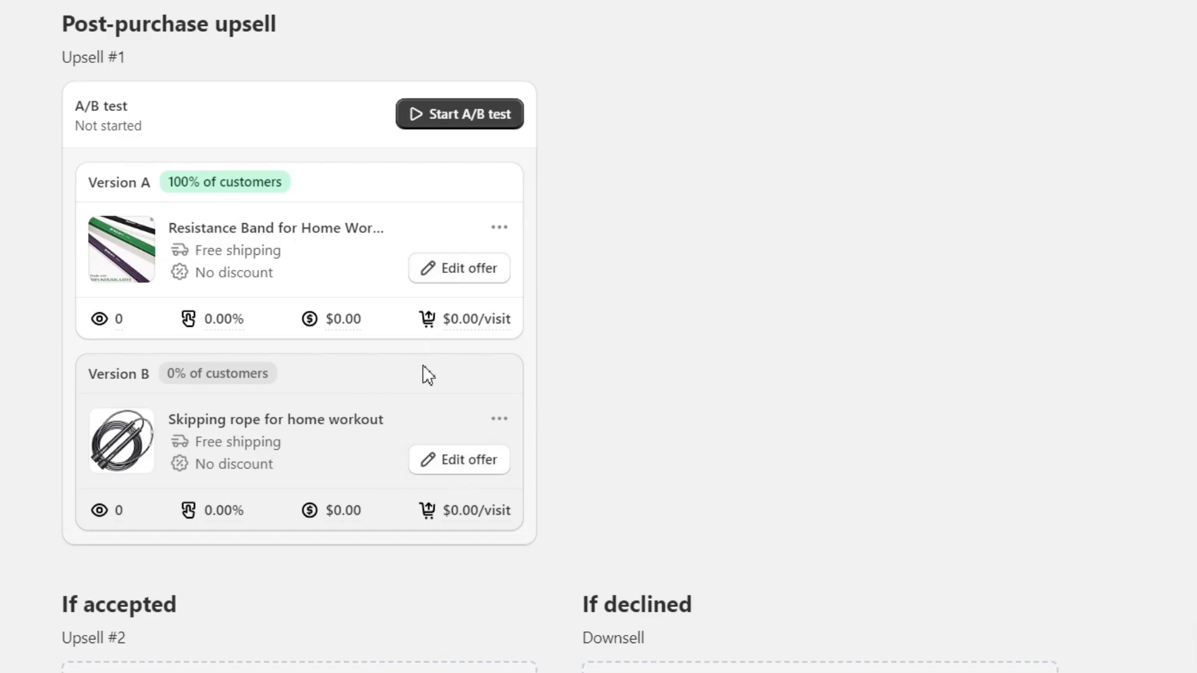
pyautogui.click(500, 420)
pyautogui.click(499, 462)
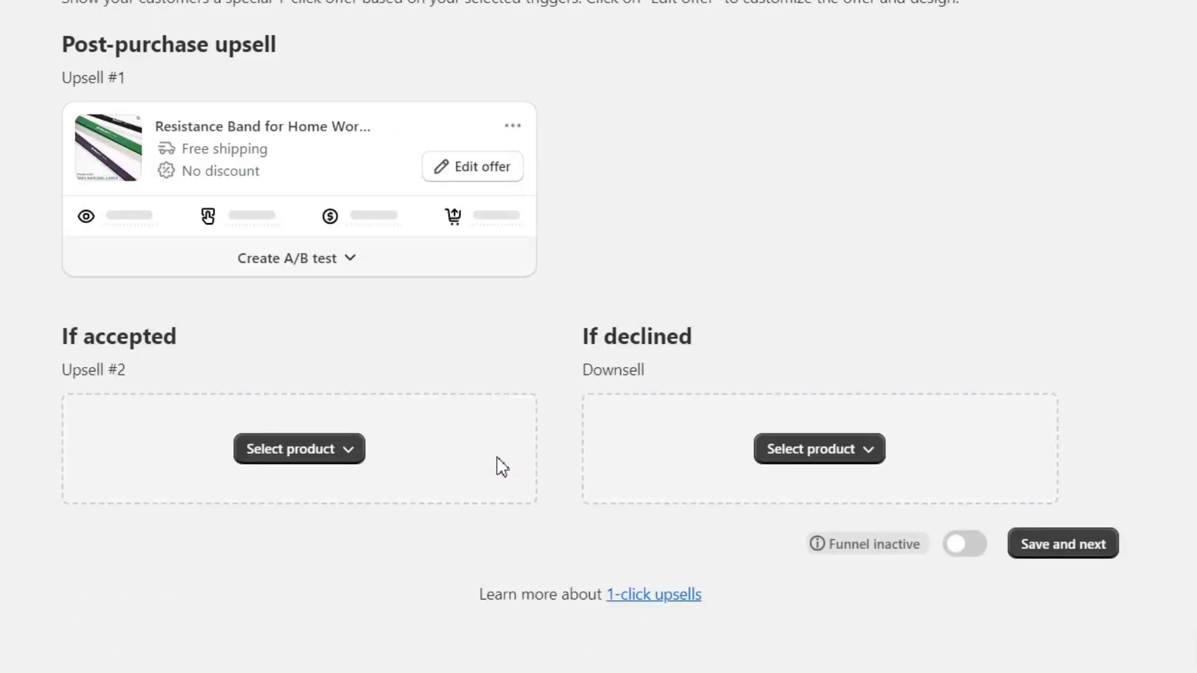
pyautogui.scroll(3, 548, 337)
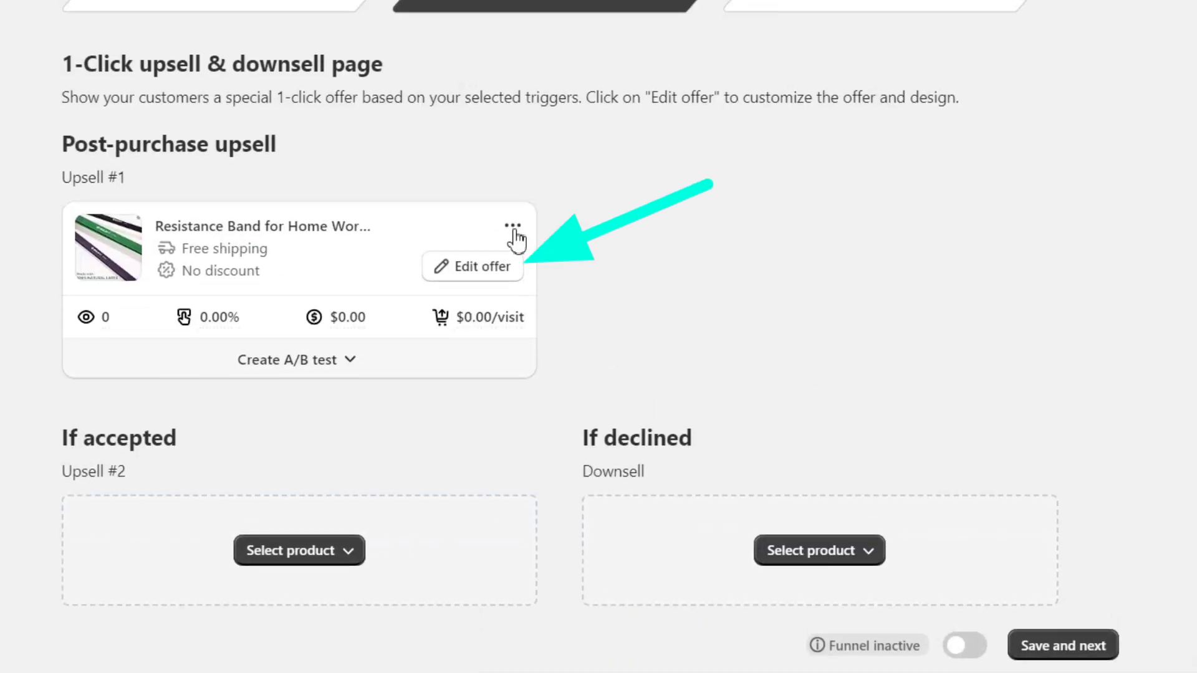
# - Open the Upsell #1 Resistance Band offer in the offer editor
pyautogui.click(488, 270)
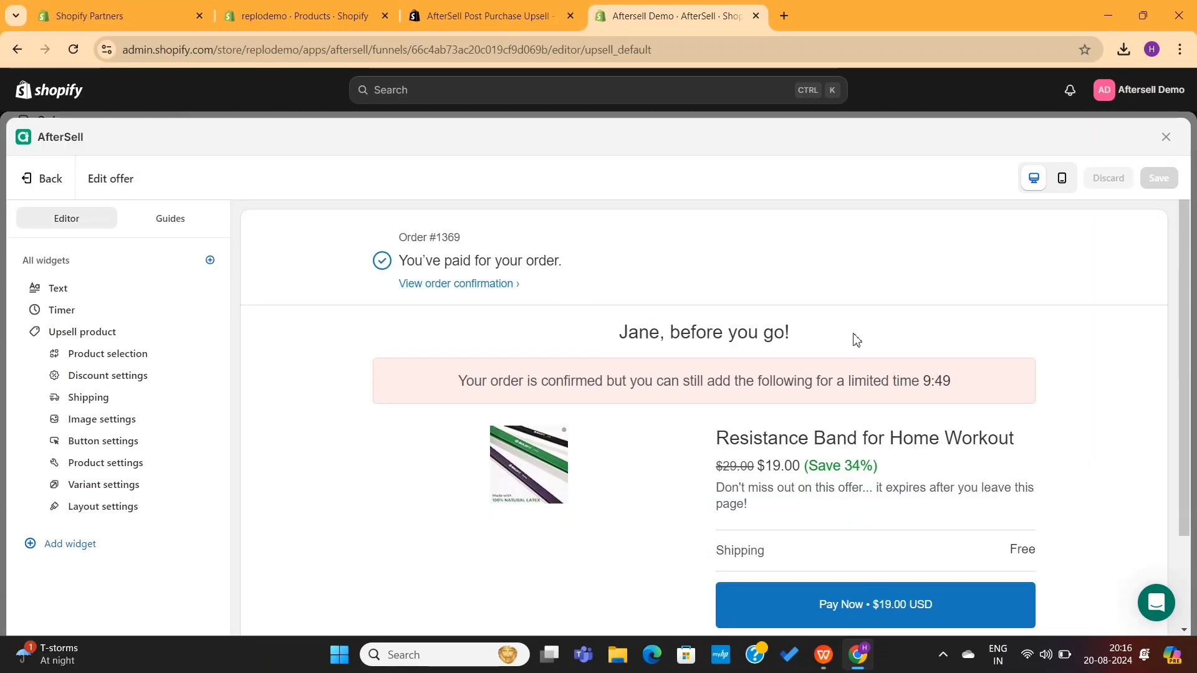
pyautogui.tripleClick(718, 380)
pyautogui.click(728, 414)
pyautogui.scroll(-2, 726, 387)
pyautogui.tripleClick(1037, 315)
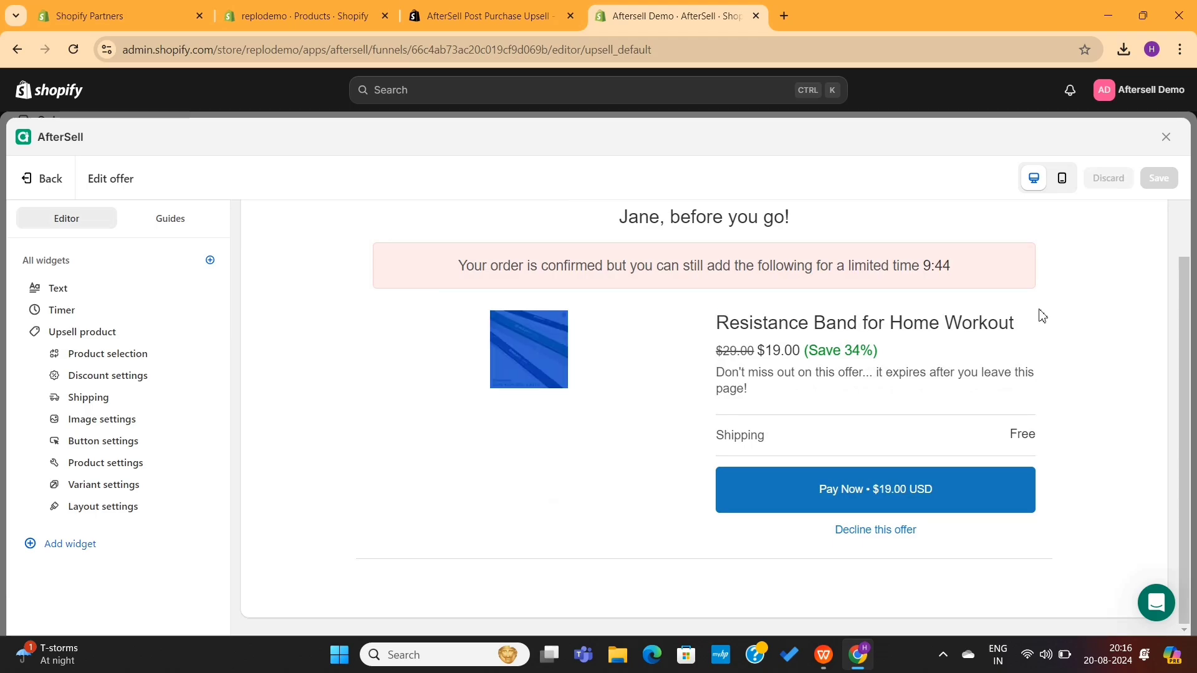
pyautogui.click(1047, 326)
pyautogui.tripleClick(948, 372)
pyautogui.click(948, 372)
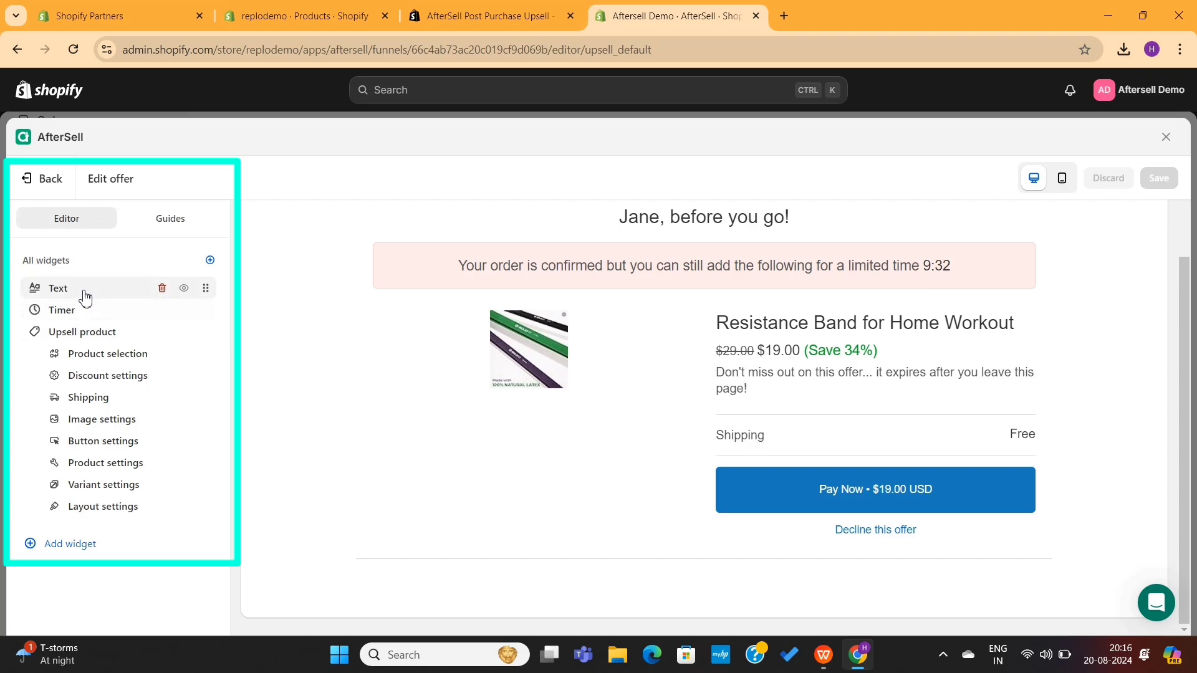
# - Change 'go' to 'leave' so the heading reads '{first-name}, before you leave!'
pyautogui.click(85, 299)
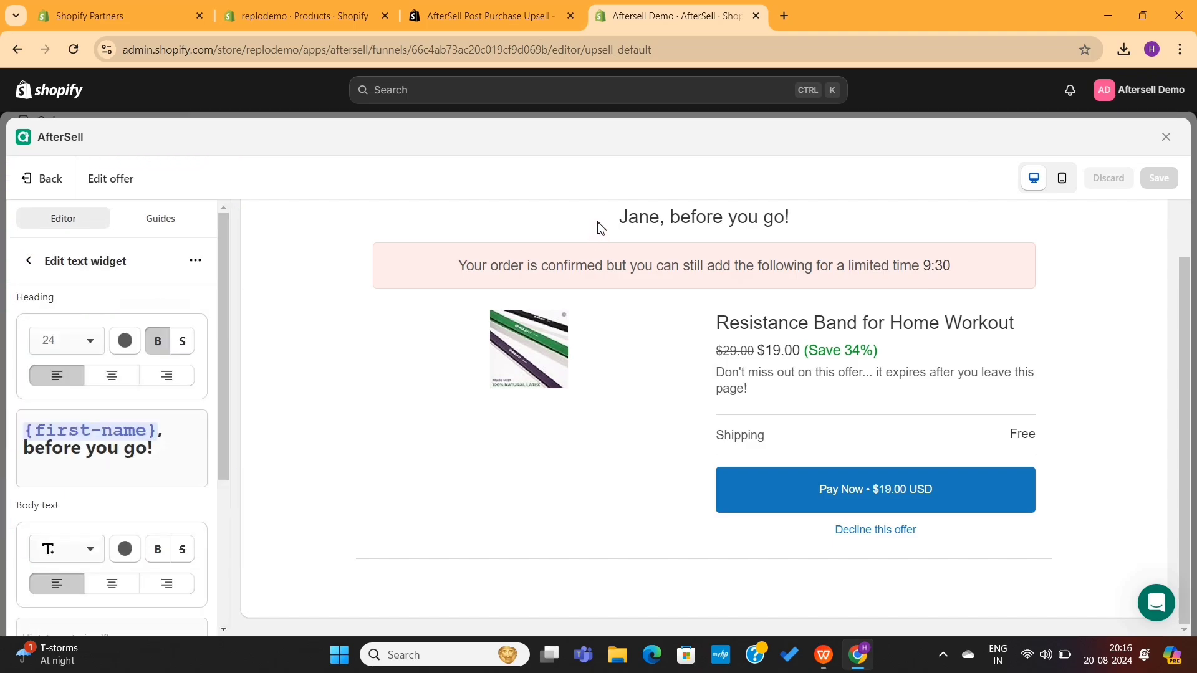
pyautogui.moveTo(598, 228); pyautogui.dragTo(821, 227)
pyautogui.click(821, 227)
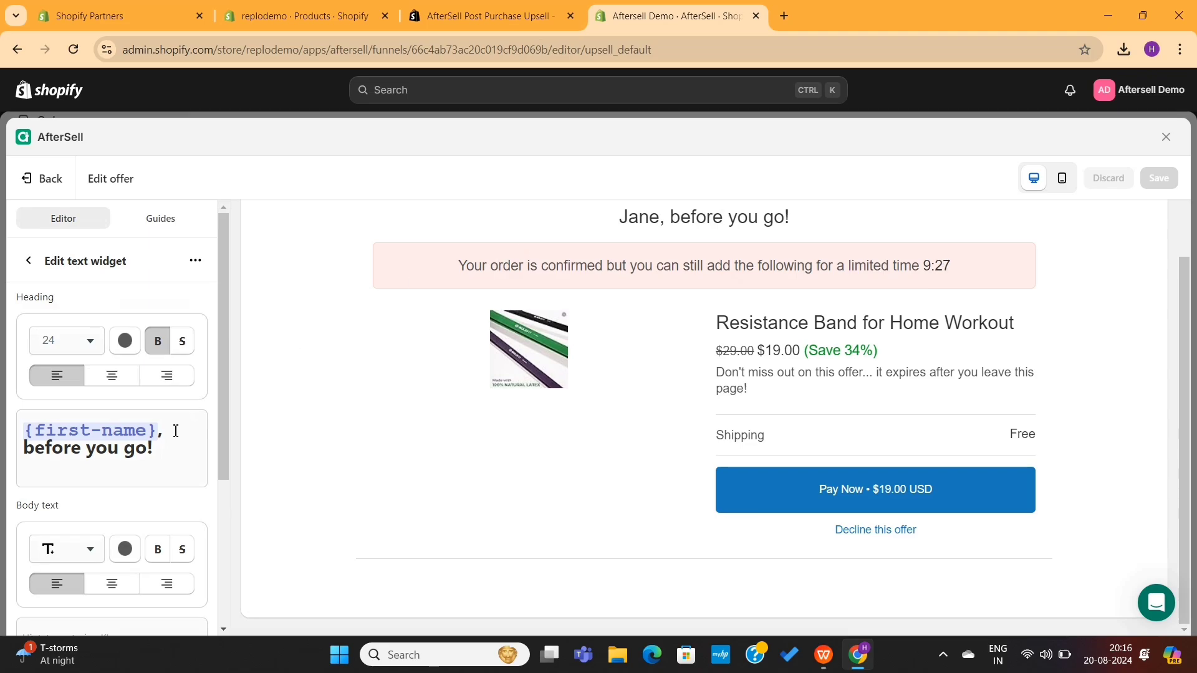
pyautogui.doubleClick(139, 448)
pyautogui.write('leave')
# - Add the centred body line 'We have an offer for you' beneath the heading
pyautogui.scroll(-3, 133, 505)
pyautogui.click(78, 458)
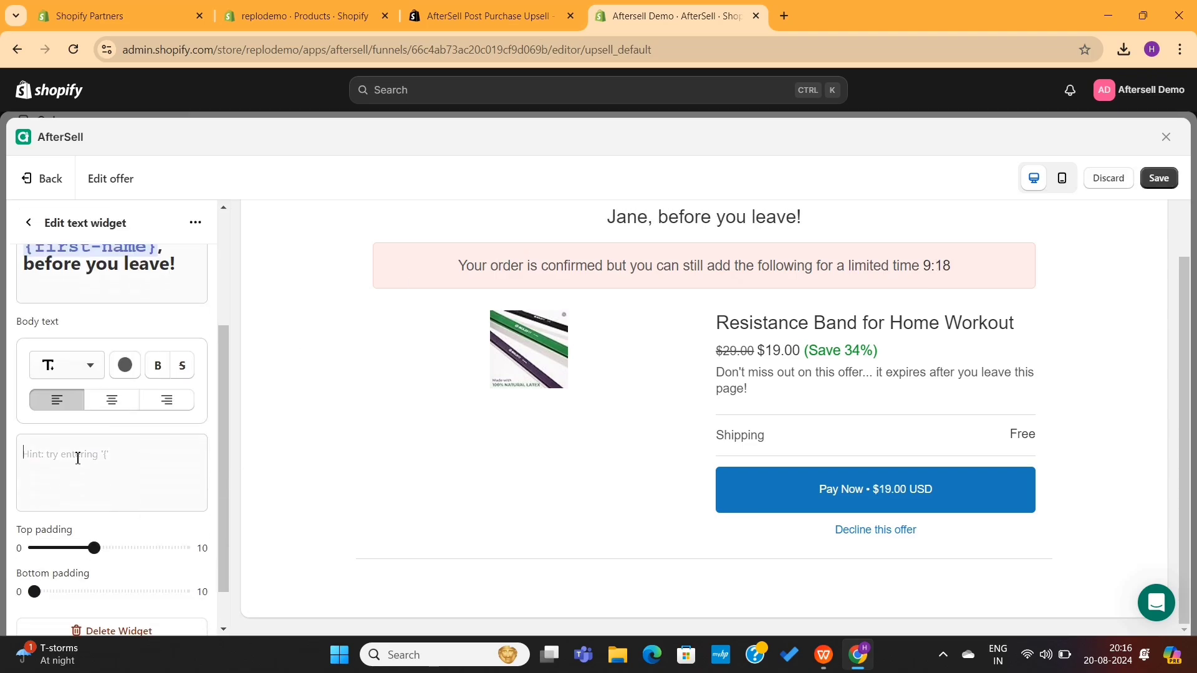
pyautogui.write('We have an offer for you')
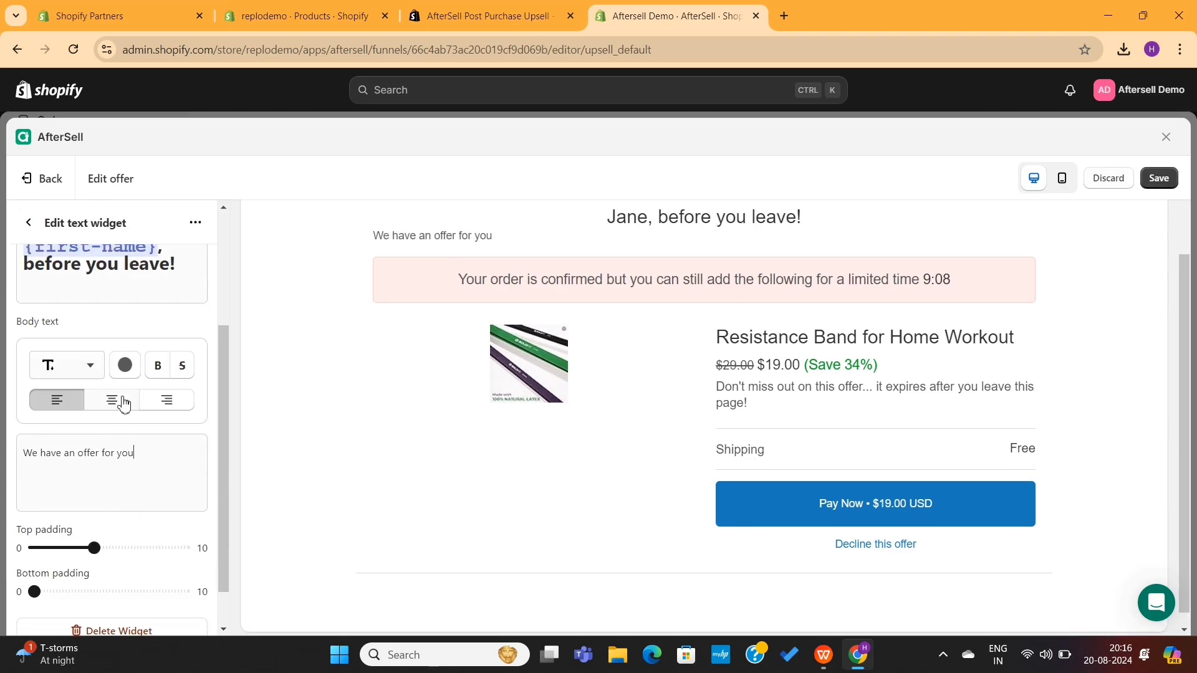
pyautogui.click(113, 400)
pyautogui.scroll(-1, 123, 448)
pyautogui.click(29, 223)
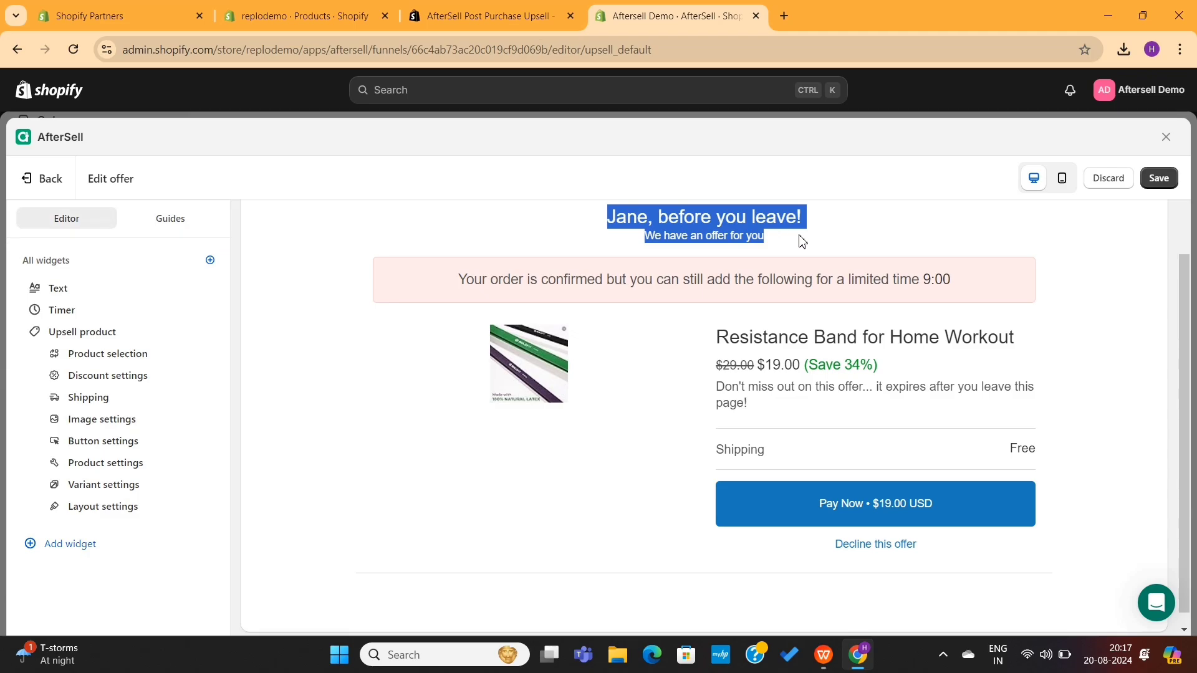
# - Set the offer timer to 5 minutes and the timer background colour to Blue
pyautogui.click(64, 311)
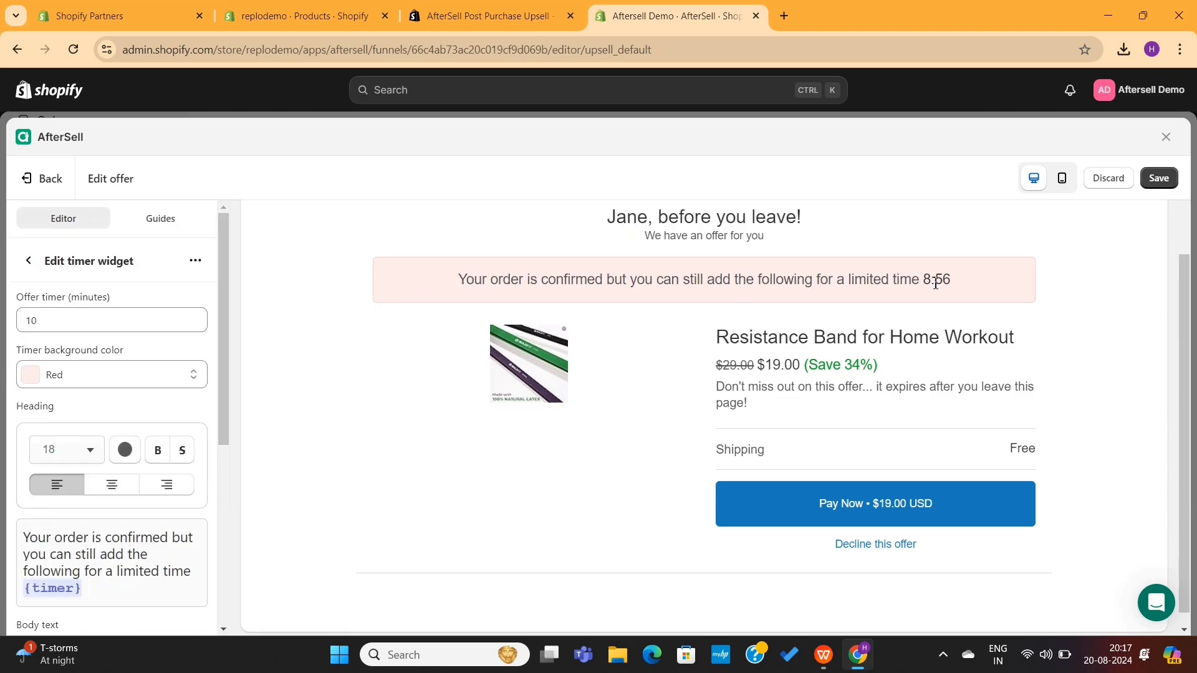
pyautogui.moveTo(927, 282); pyautogui.dragTo(956, 280)
pyautogui.moveTo(102, 326); pyautogui.dragTo(17, 328)
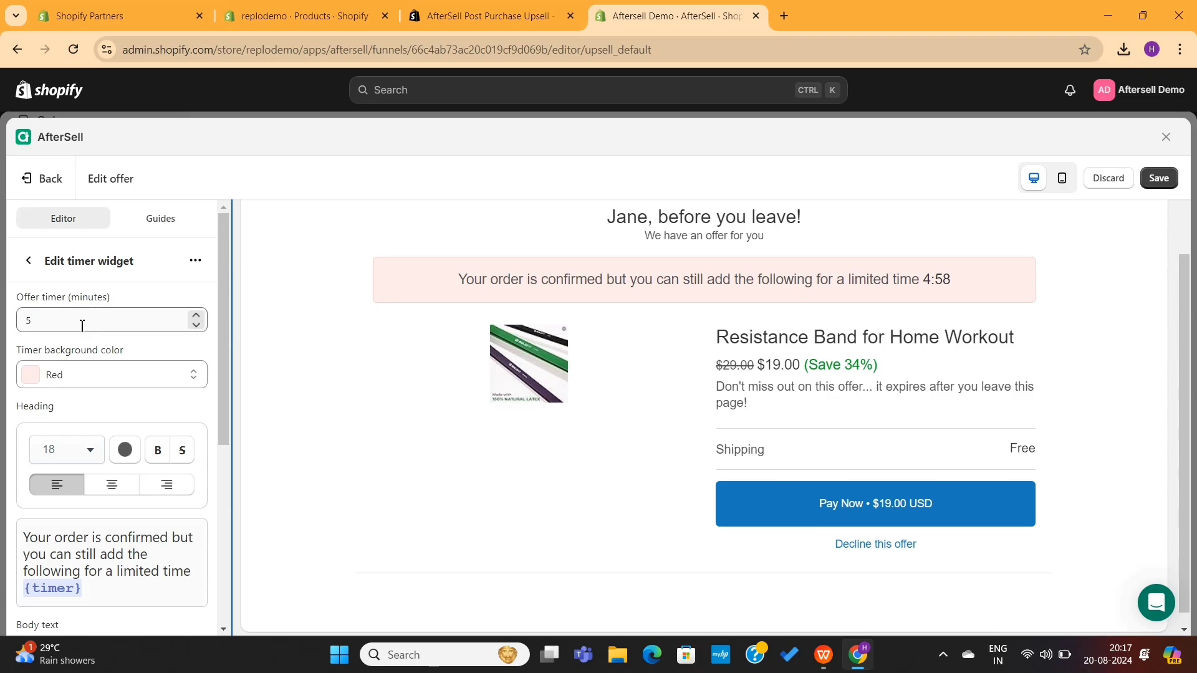
pyautogui.moveTo(81, 325); pyautogui.dragTo(14, 329)
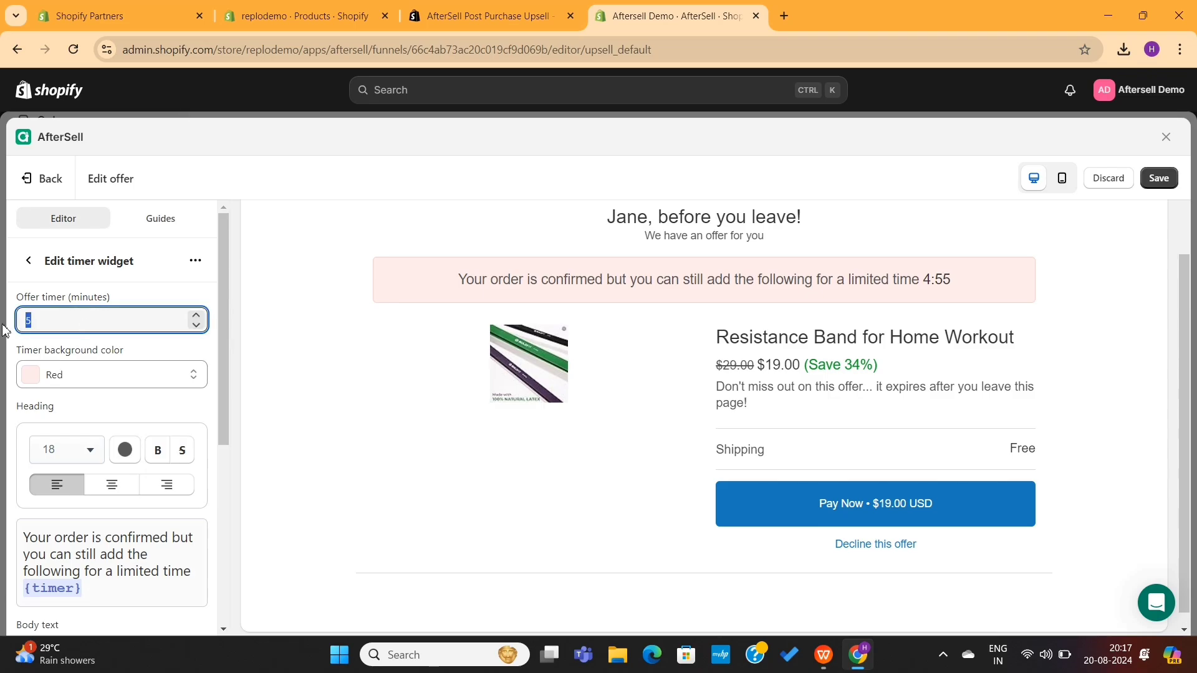
pyautogui.click(83, 374)
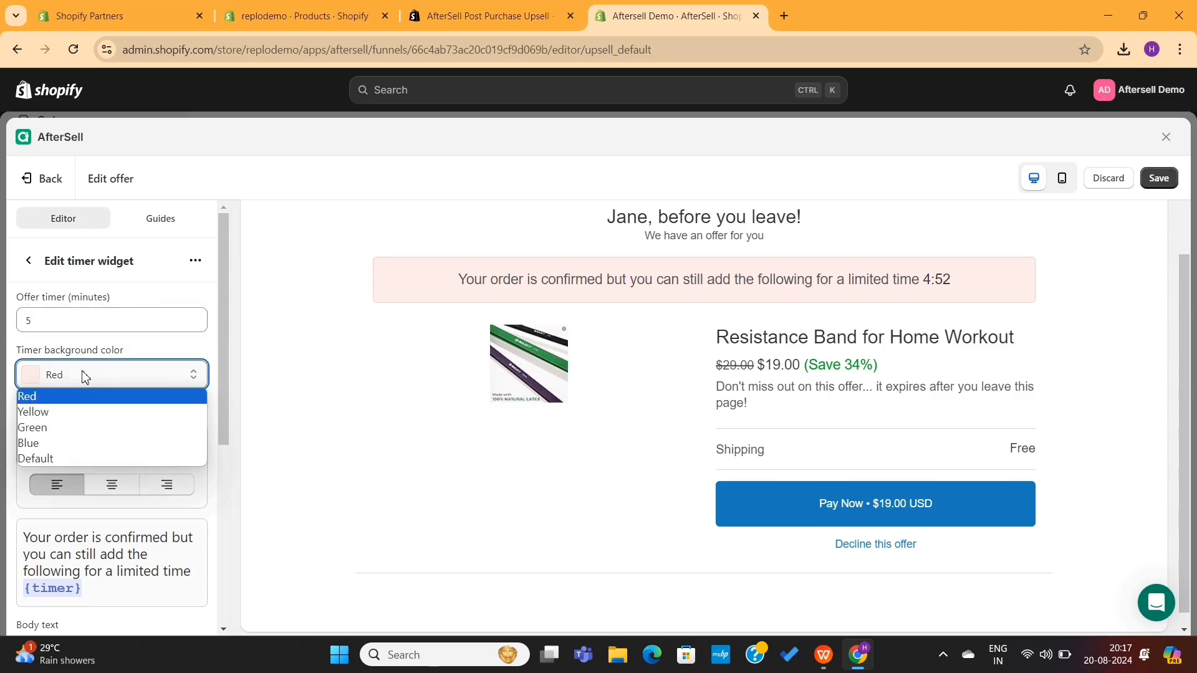
pyautogui.click(77, 414)
pyautogui.click(123, 369)
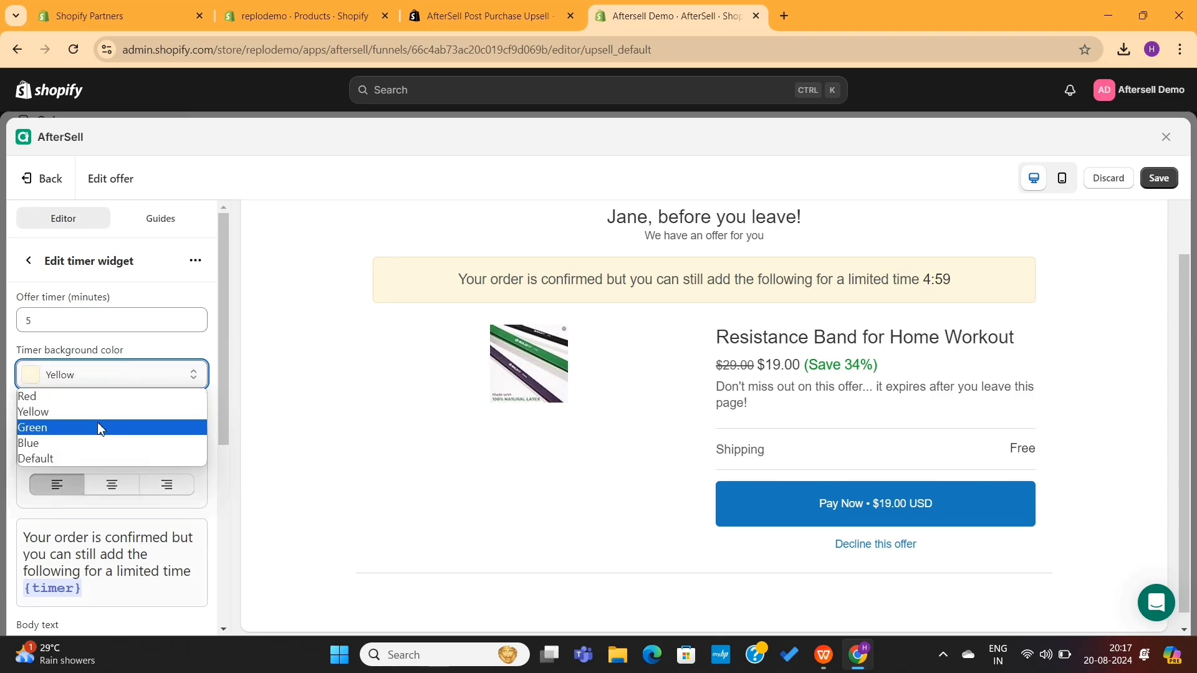
pyautogui.click(87, 444)
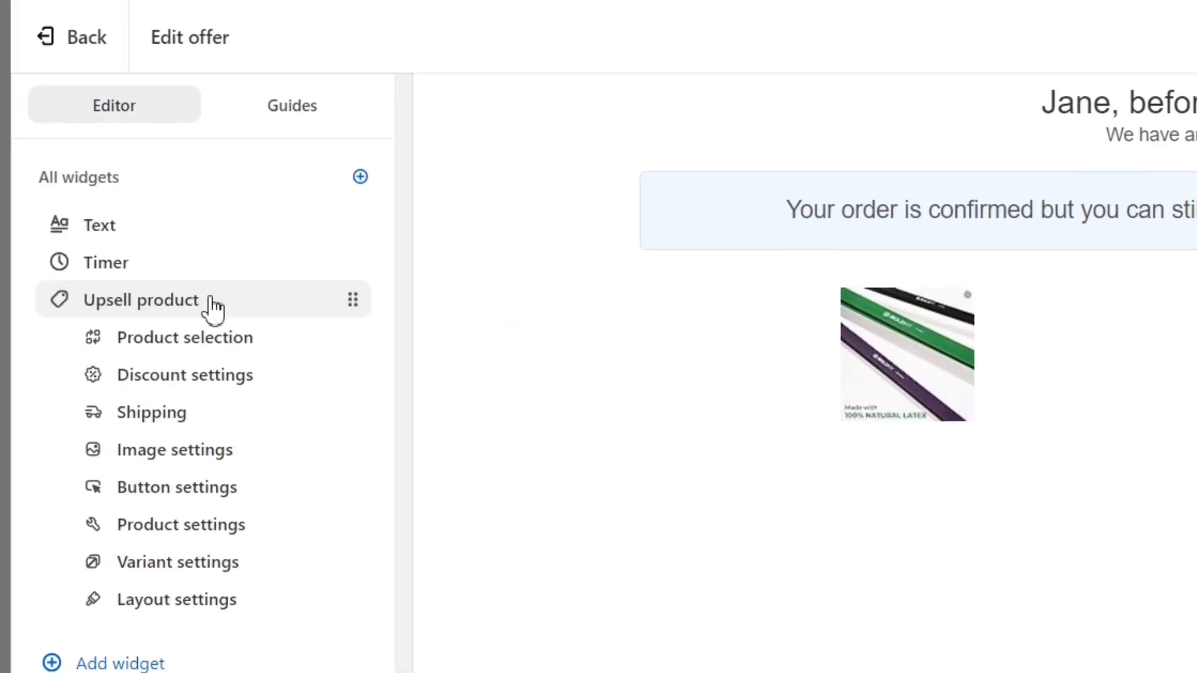
# - Check the upsell product's product-type choices, leaving the selection unchanged
pyautogui.click(211, 299)
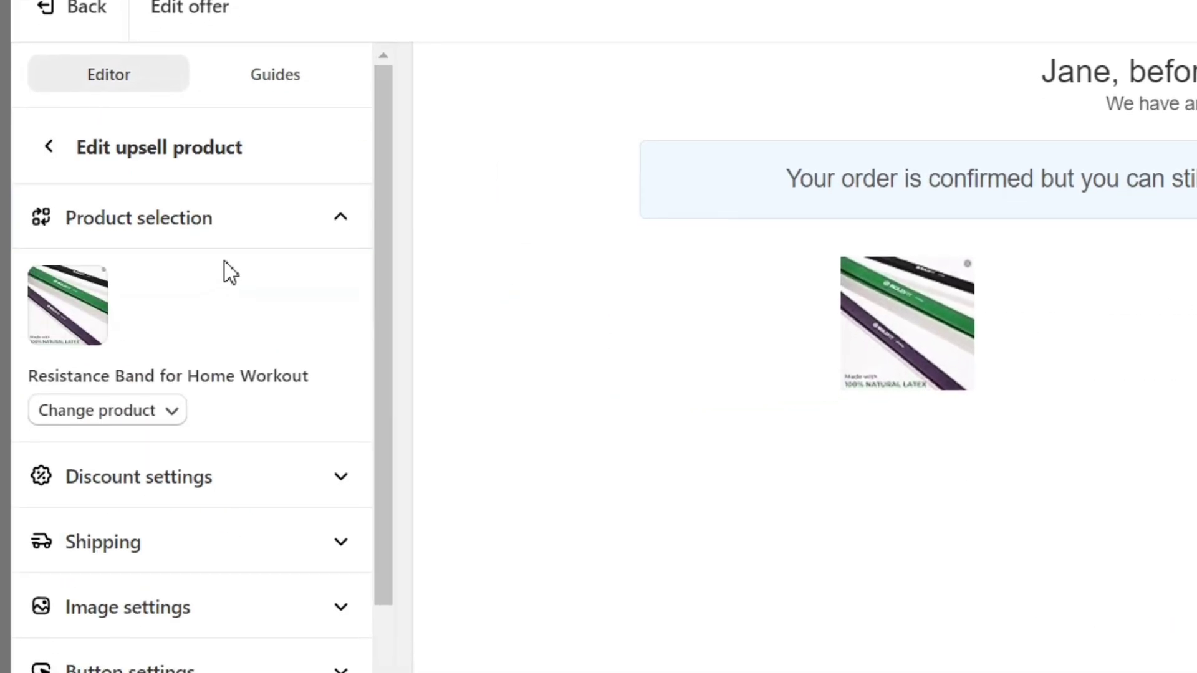
pyautogui.click(106, 403)
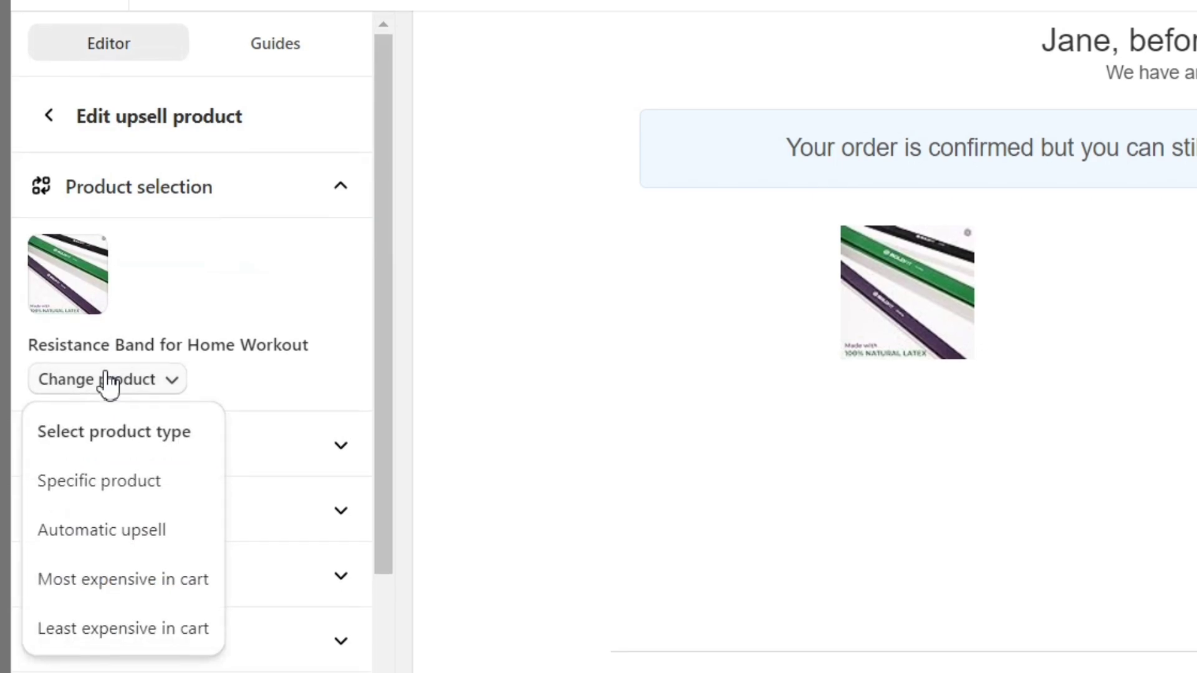
pyautogui.click(50, 109)
pyautogui.click(50, 110)
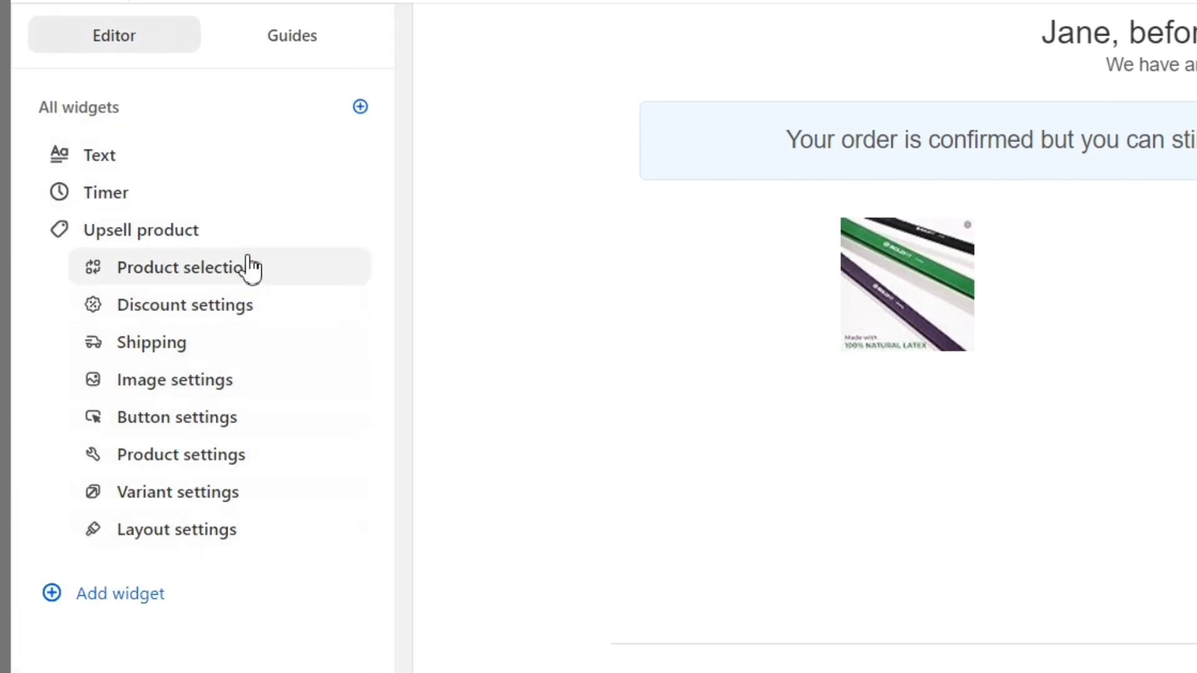
# - Try a 10% automatic discount ($17.10 sale price), then set it back to 0
pyautogui.click(206, 312)
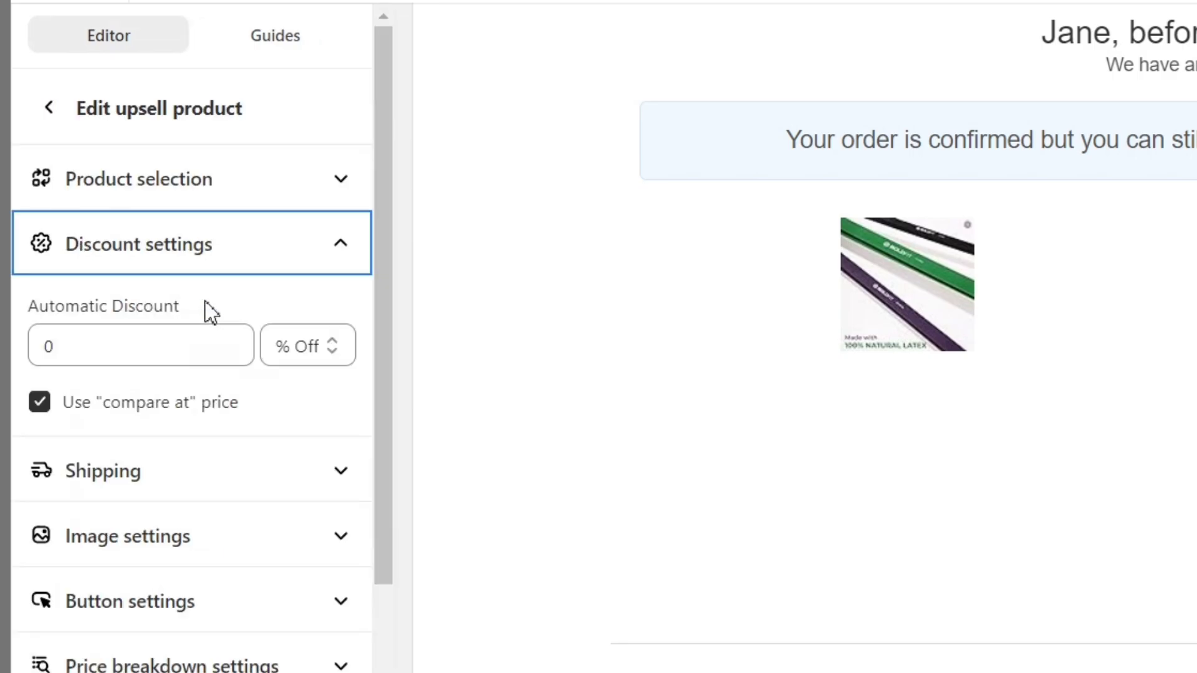
pyautogui.click(235, 337)
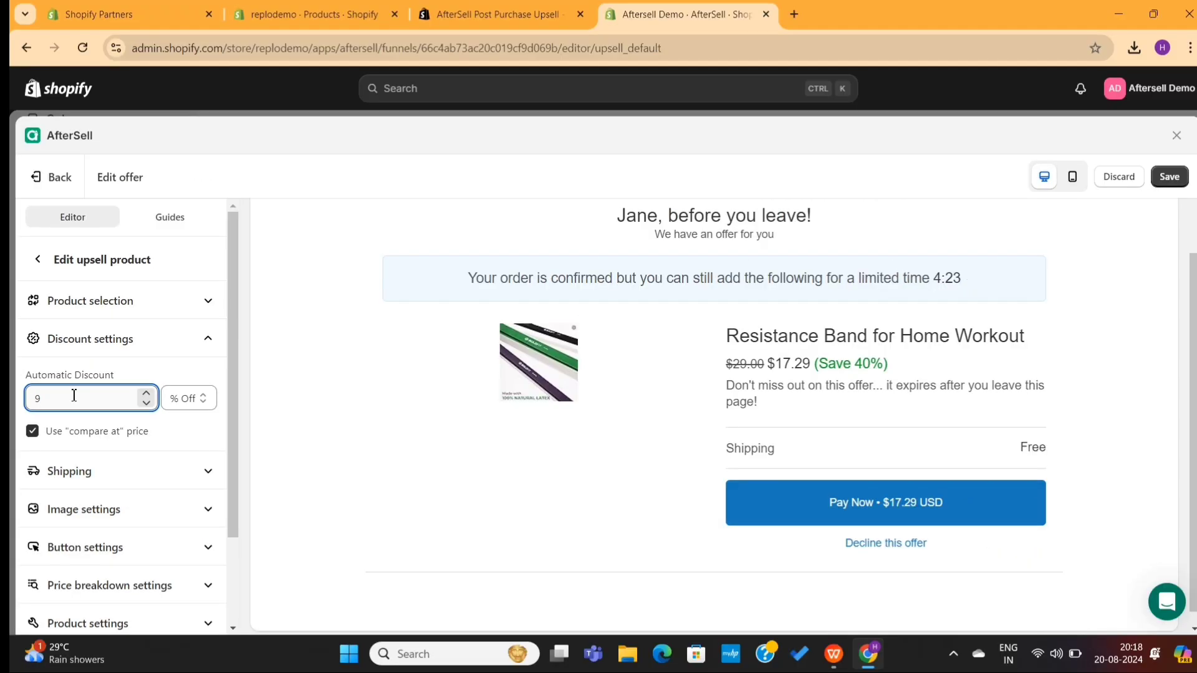
pyautogui.press('Down')
pyautogui.press('Down')
pyautogui.write('10')
pyautogui.click(569, 408)
pyautogui.moveTo(776, 365); pyautogui.dragTo(812, 363)
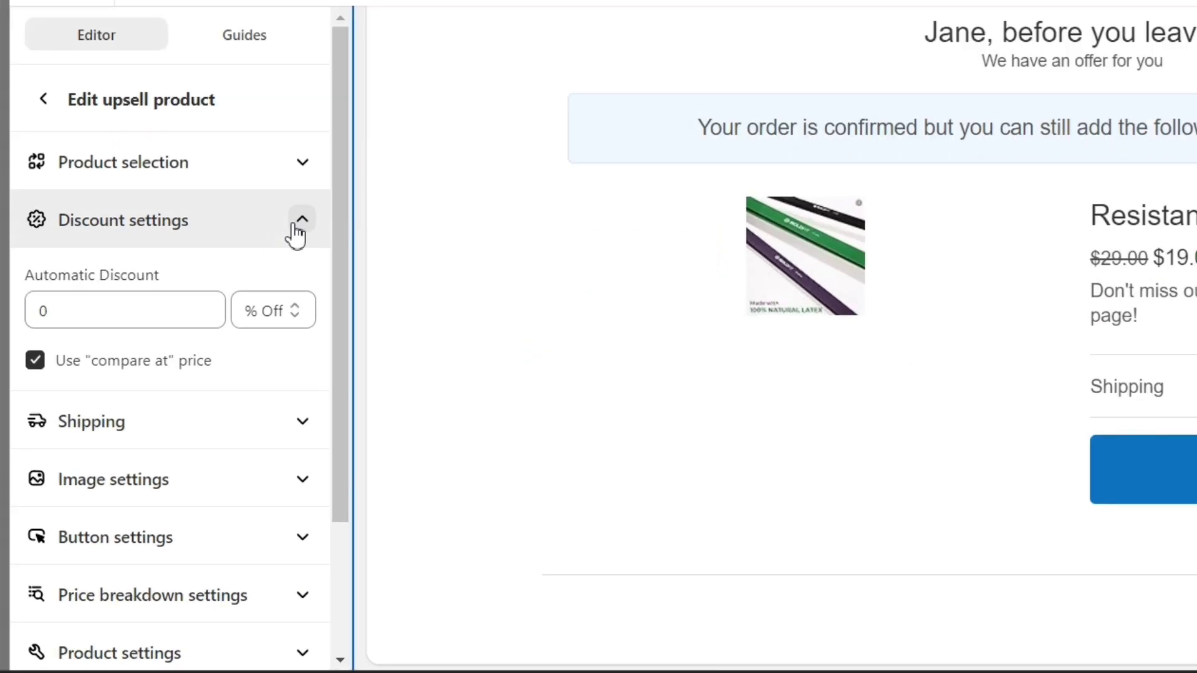
pyautogui.click(208, 338)
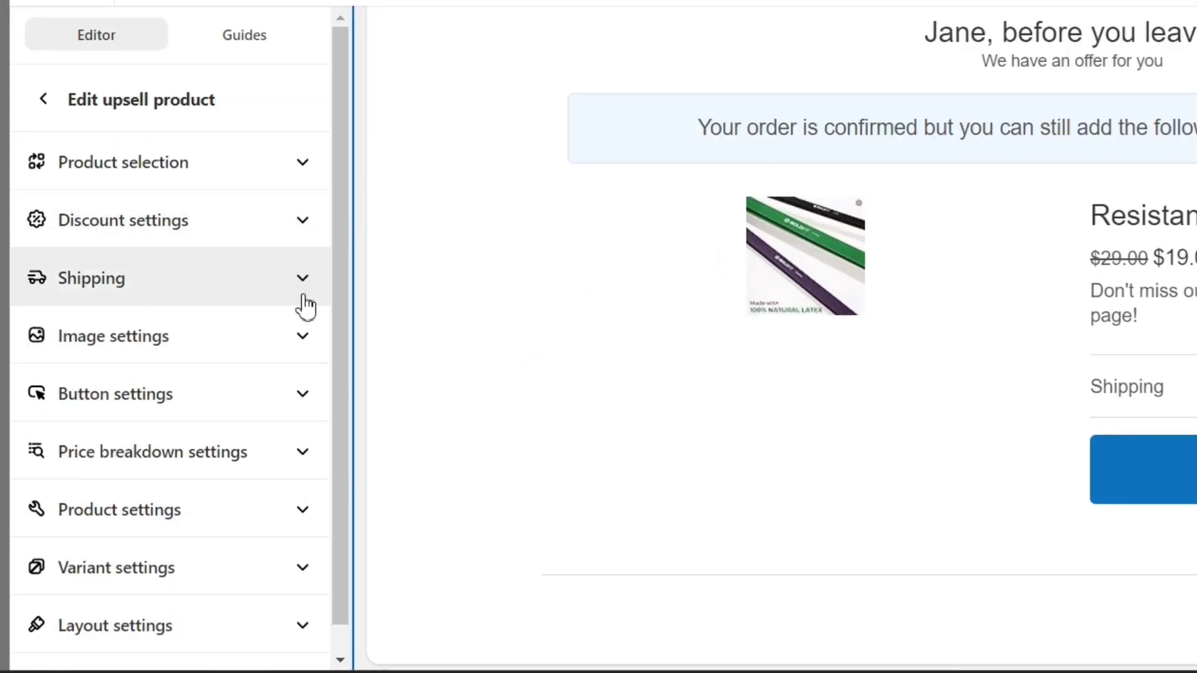
# - Keep Free shipping as the upsell's shipping option
pyautogui.click(209, 377)
pyautogui.click(288, 337)
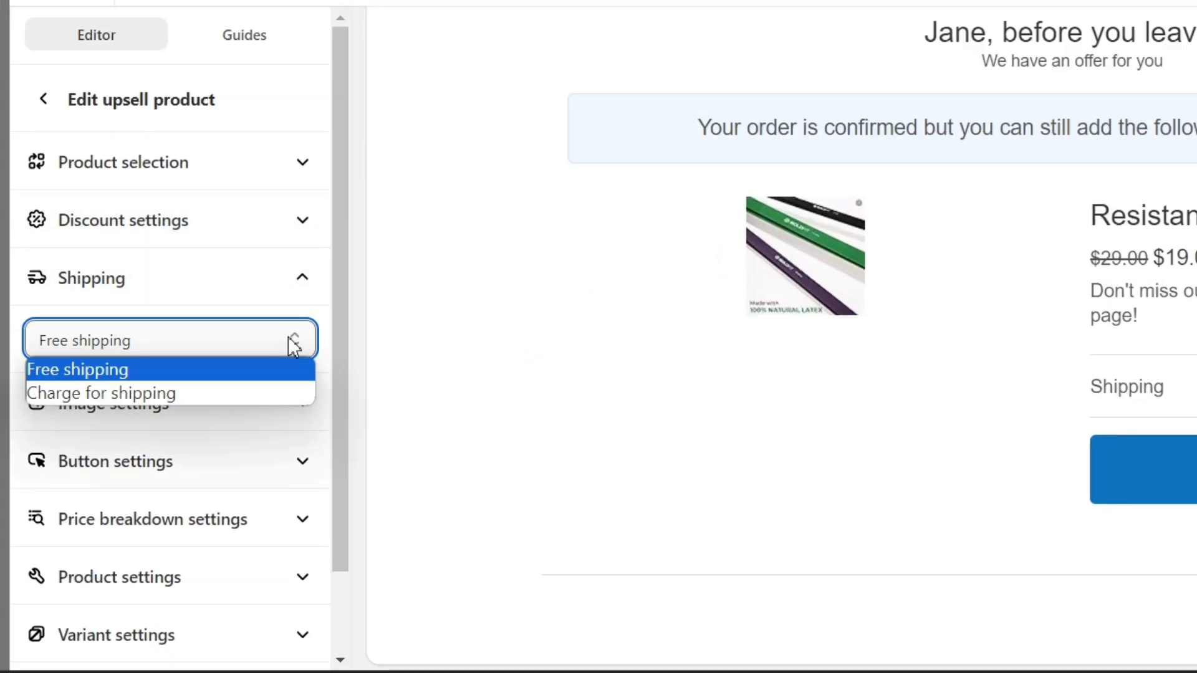
pyautogui.click(288, 336)
pyautogui.click(303, 278)
# - Shrink the main image to about 270 and enable the image carousel
pyautogui.click(303, 340)
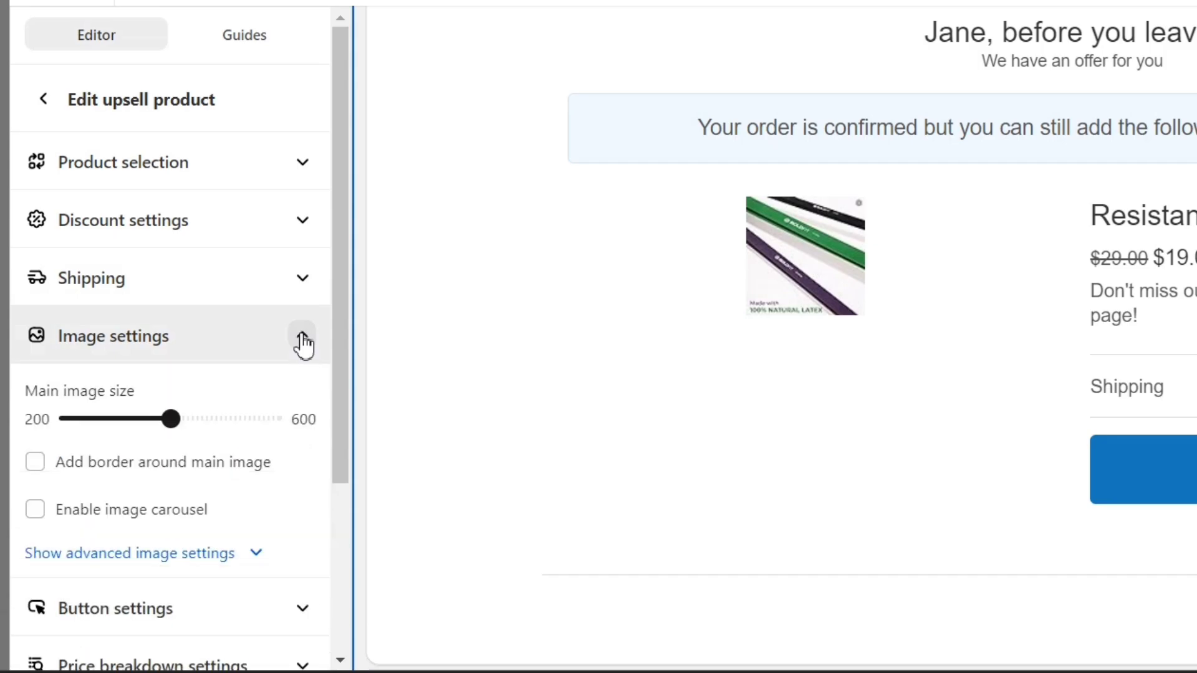
pyautogui.click(303, 340)
pyautogui.click(303, 340)
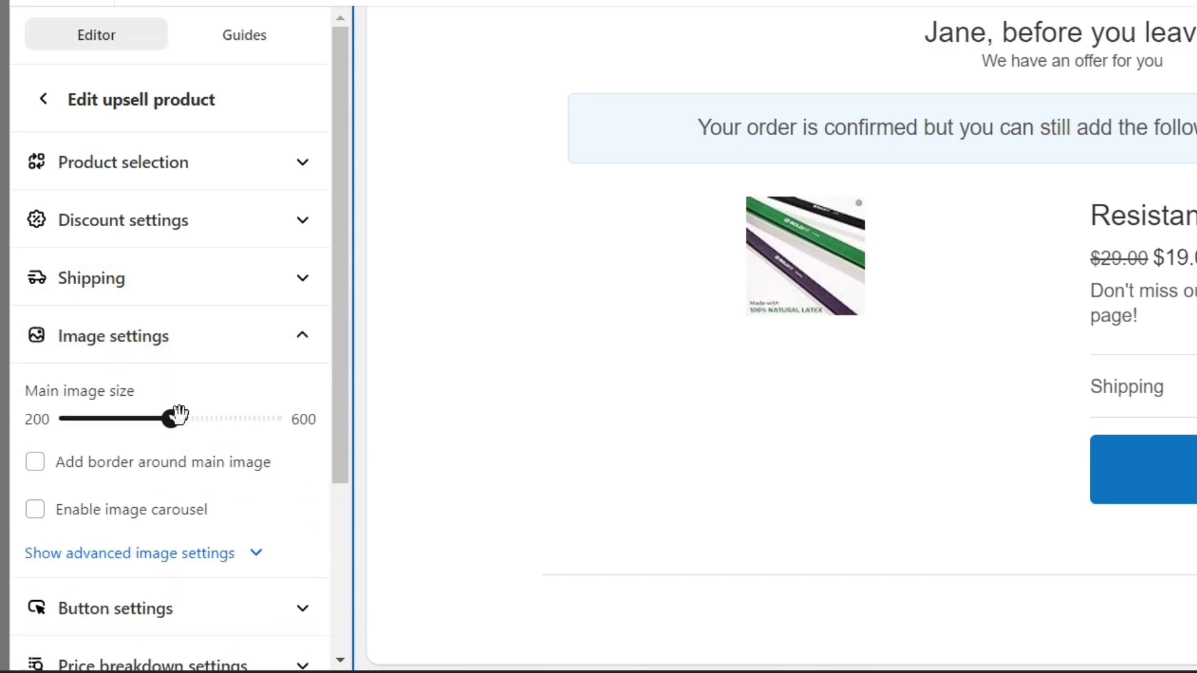
pyautogui.moveTo(172, 417); pyautogui.dragTo(197, 417)
pyautogui.moveTo(129, 471); pyautogui.dragTo(61, 471)
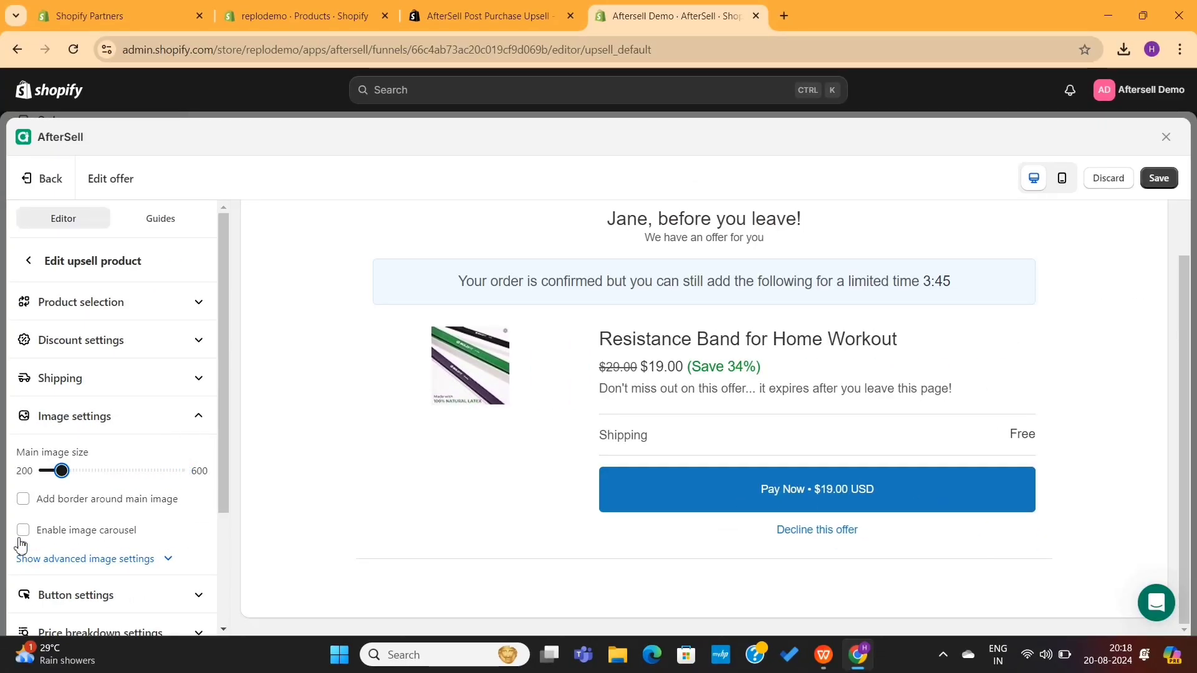
pyautogui.click(22, 530)
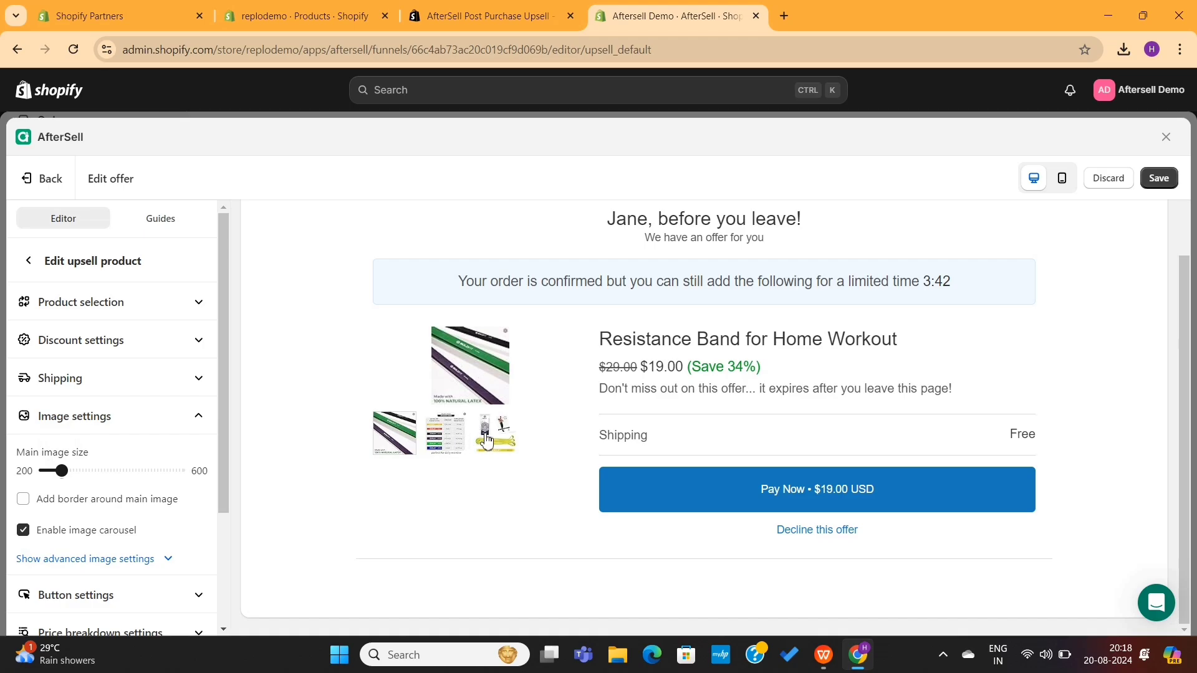
pyautogui.click(198, 423)
# - Enable custom button text and make the accept button read 'Buy Now'
pyautogui.click(199, 458)
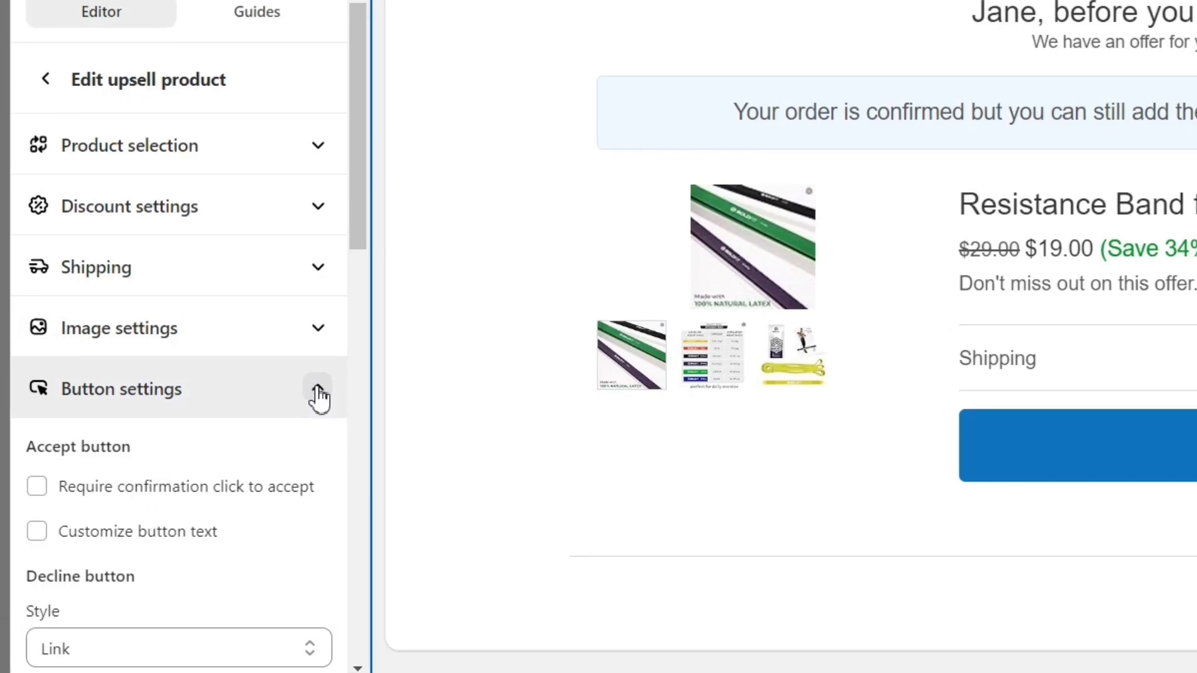
pyautogui.click(37, 548)
pyautogui.moveTo(103, 635); pyautogui.dragTo(10, 476)
pyautogui.write('Buy Now')
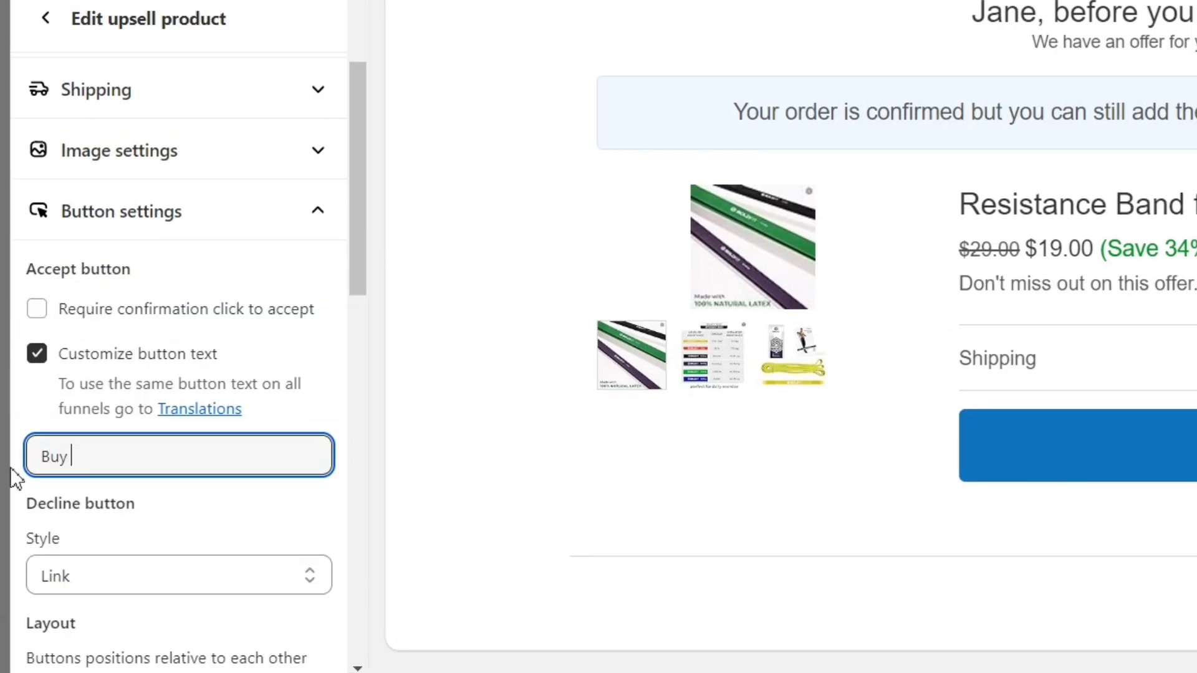
pyautogui.click(237, 228)
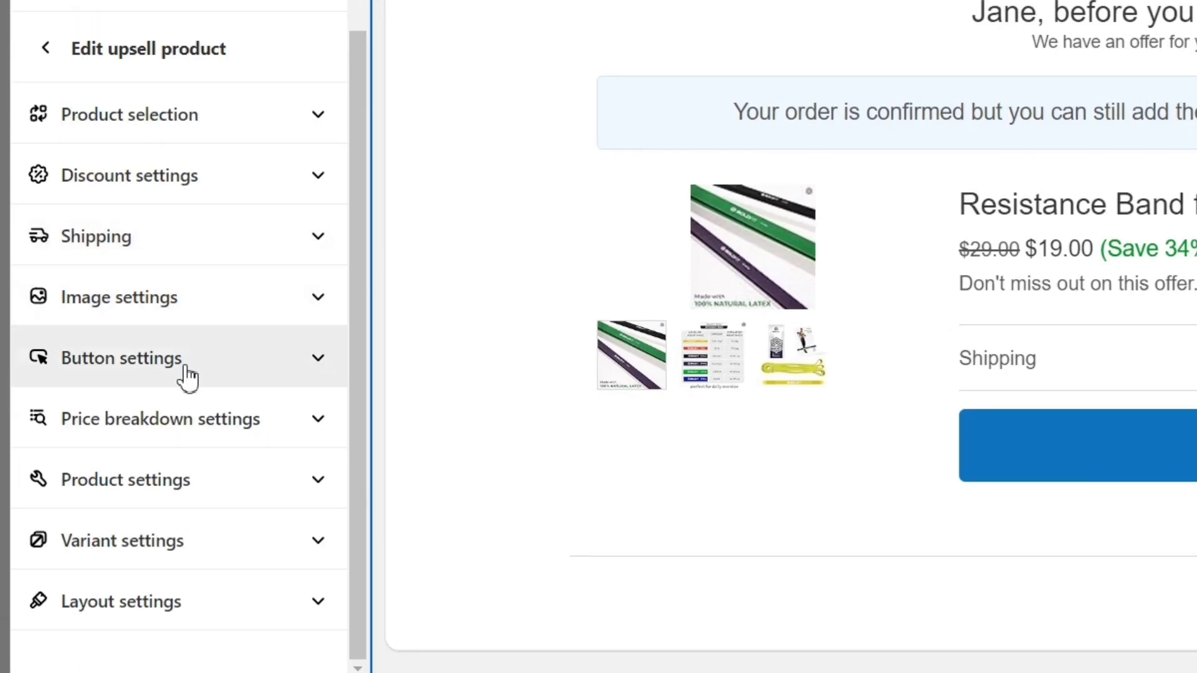
# - Turn on Show quantity selector in the upsell's product settings
pyautogui.click(209, 493)
pyautogui.moveTo(275, 408); pyautogui.dragTo(74, 419)
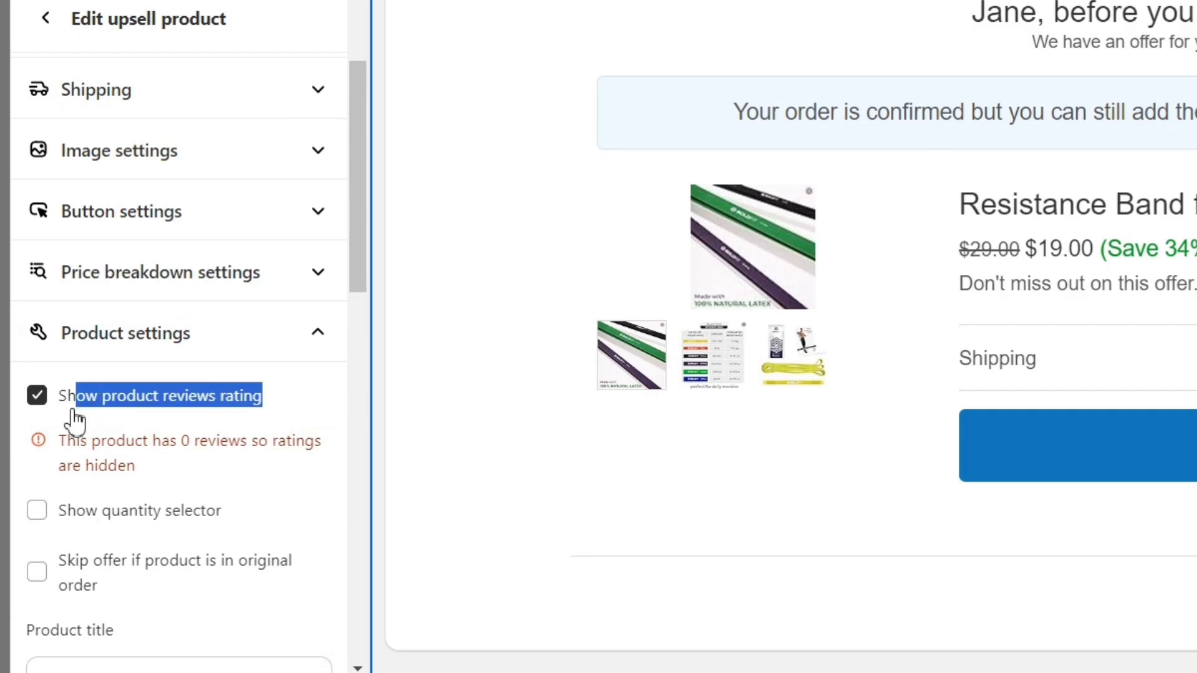
pyautogui.click(187, 448)
pyautogui.click(36, 511)
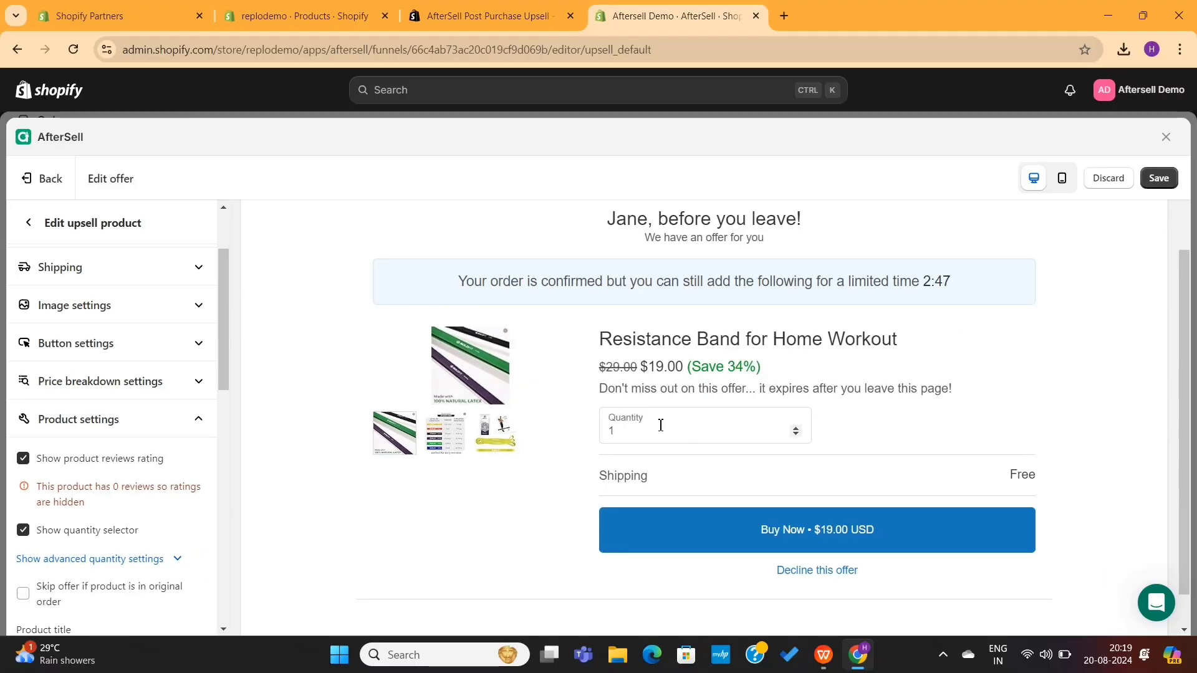
pyautogui.click(198, 419)
# - Try the Single Column layout preference, then switch back to Two-Column
pyautogui.click(201, 584)
pyautogui.scroll(-3, 165, 564)
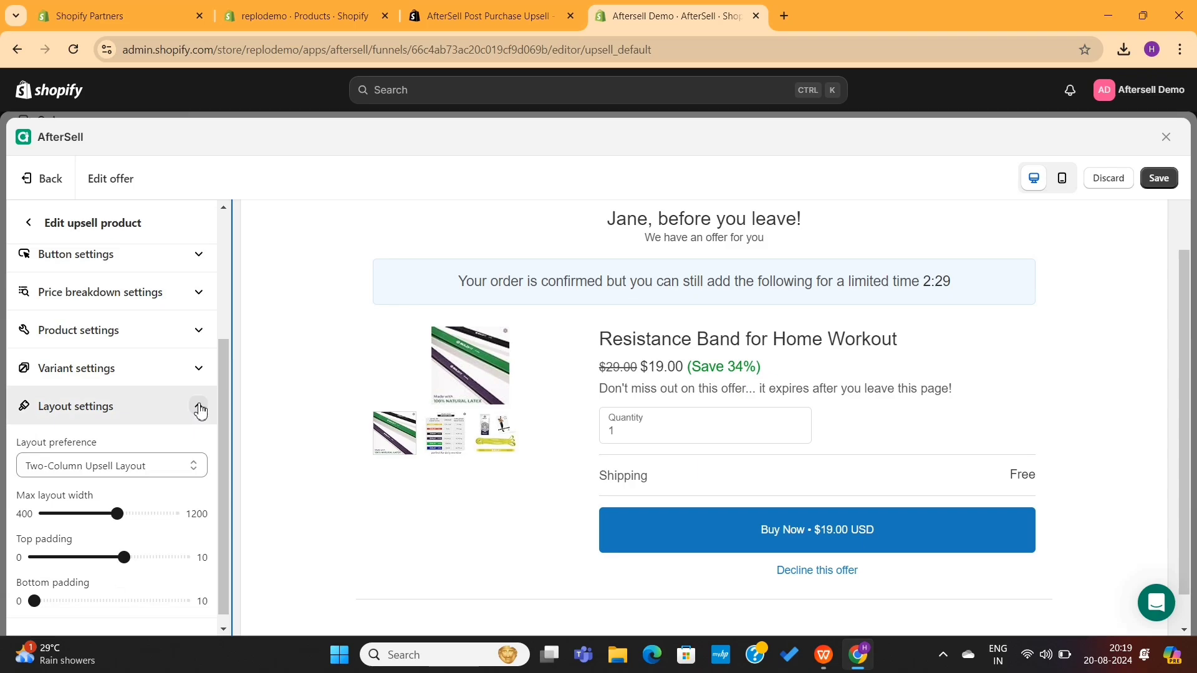
pyautogui.click(190, 462)
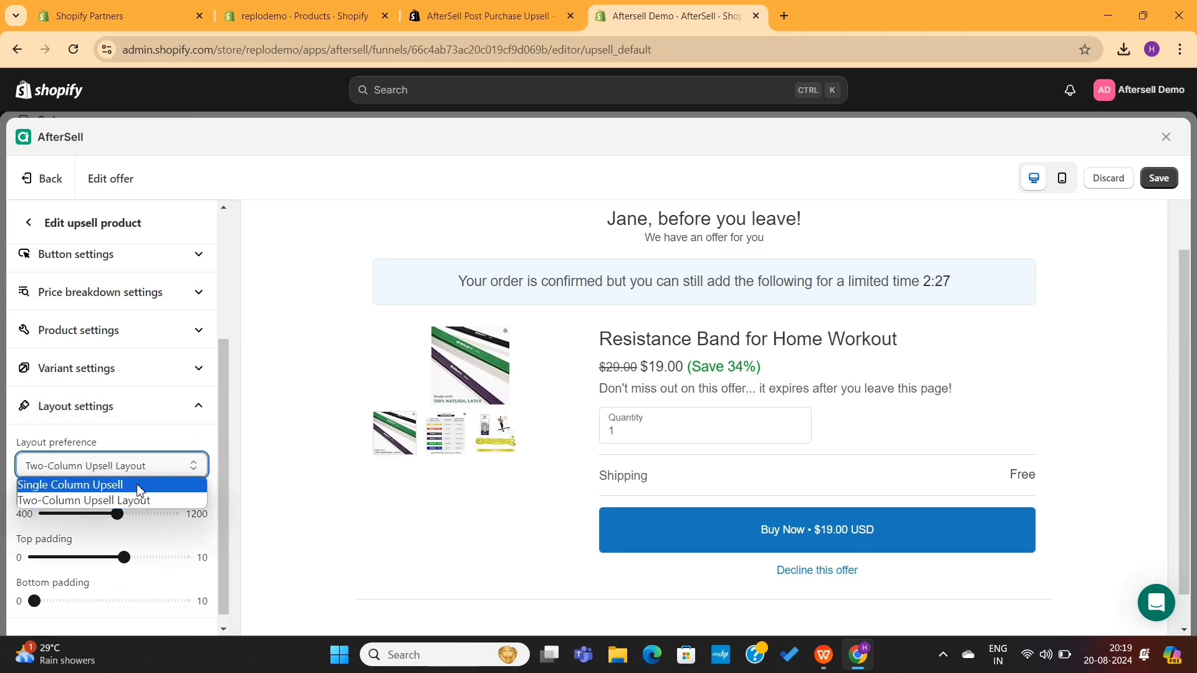
pyautogui.click(138, 493)
pyautogui.scroll(-5, 636, 452)
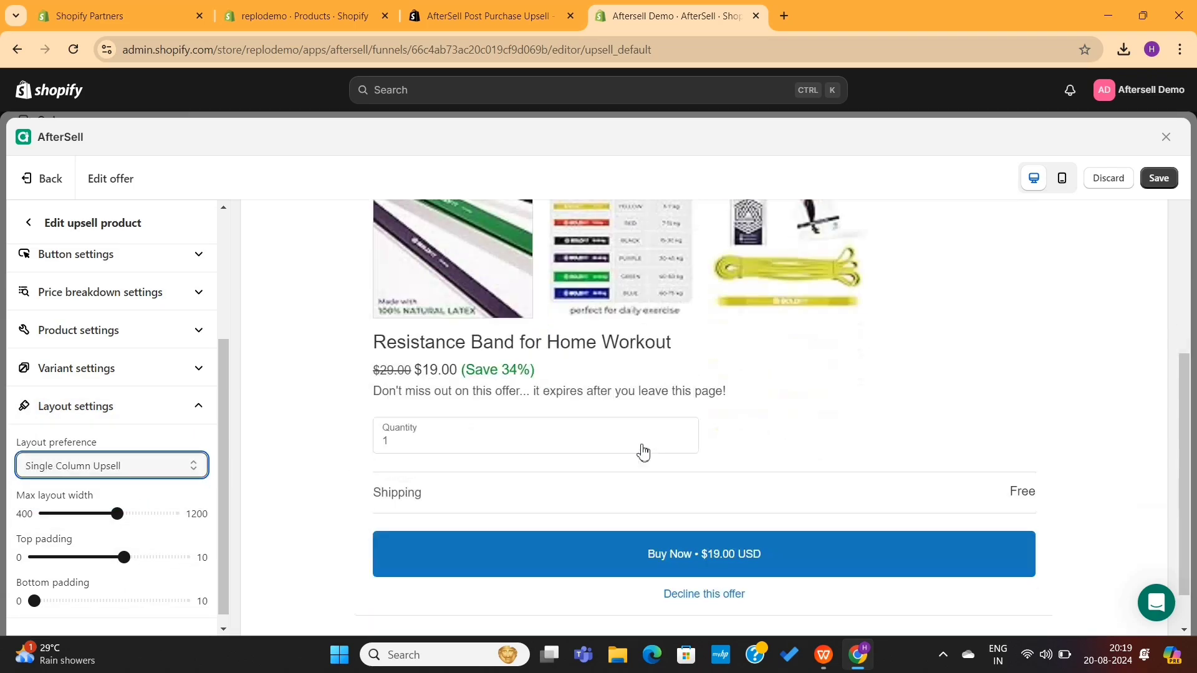
pyautogui.click(160, 466)
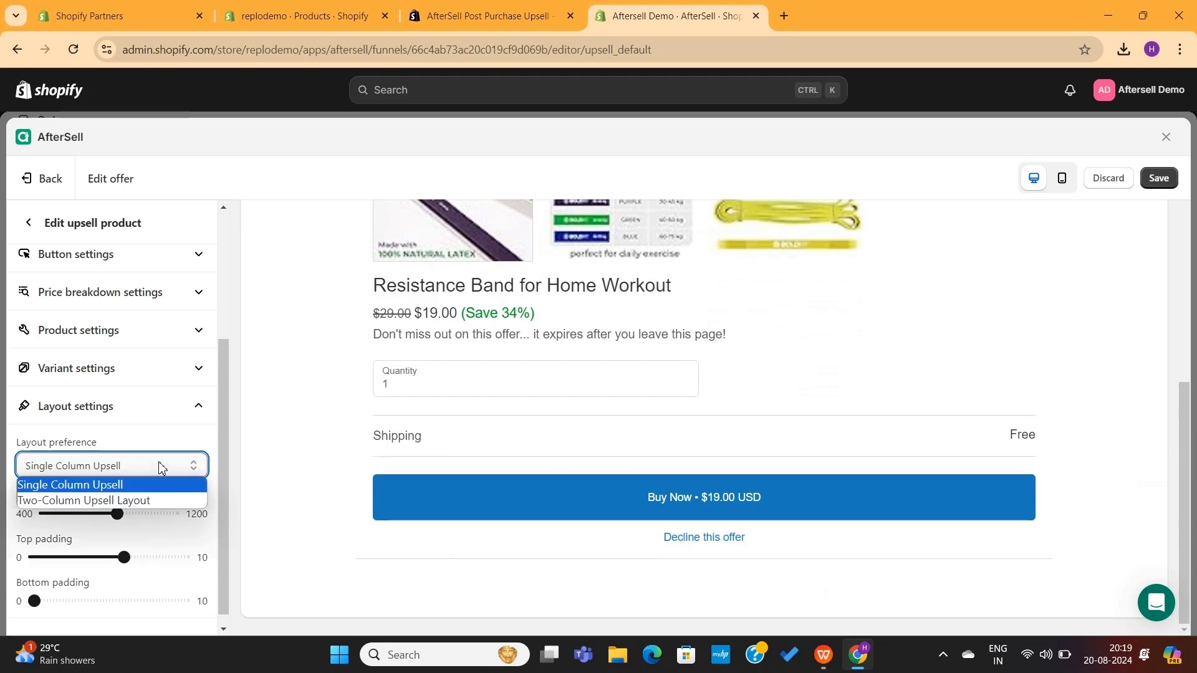
pyautogui.click(137, 502)
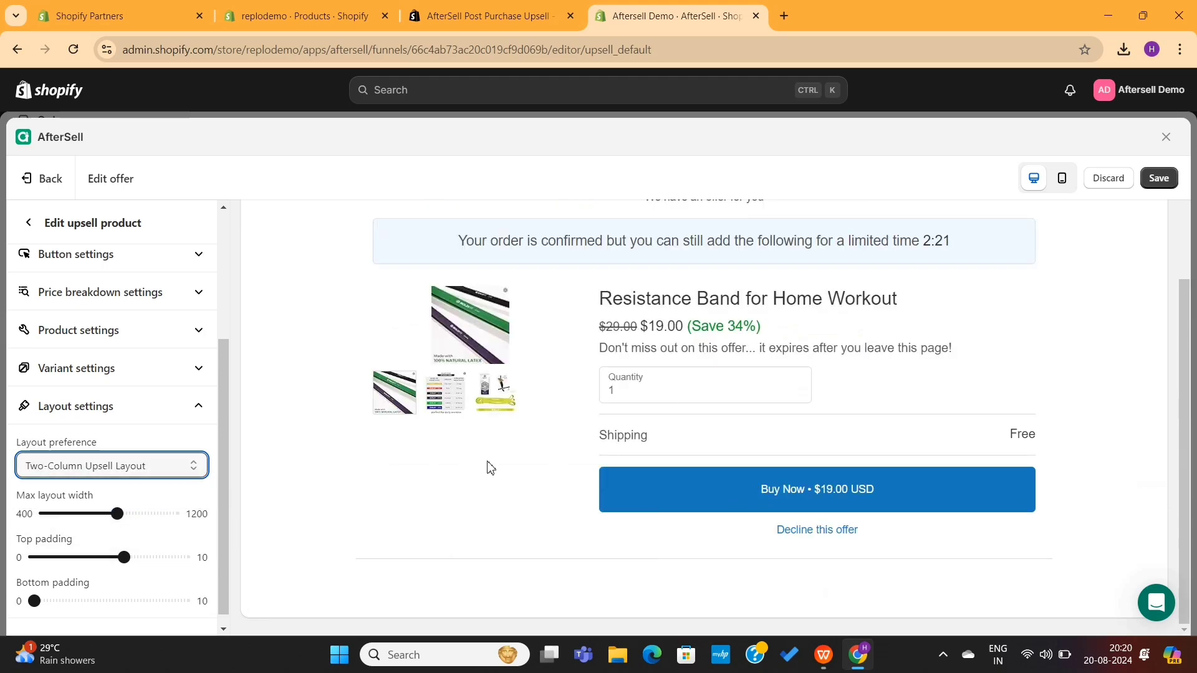
pyautogui.scroll(4, 604, 486)
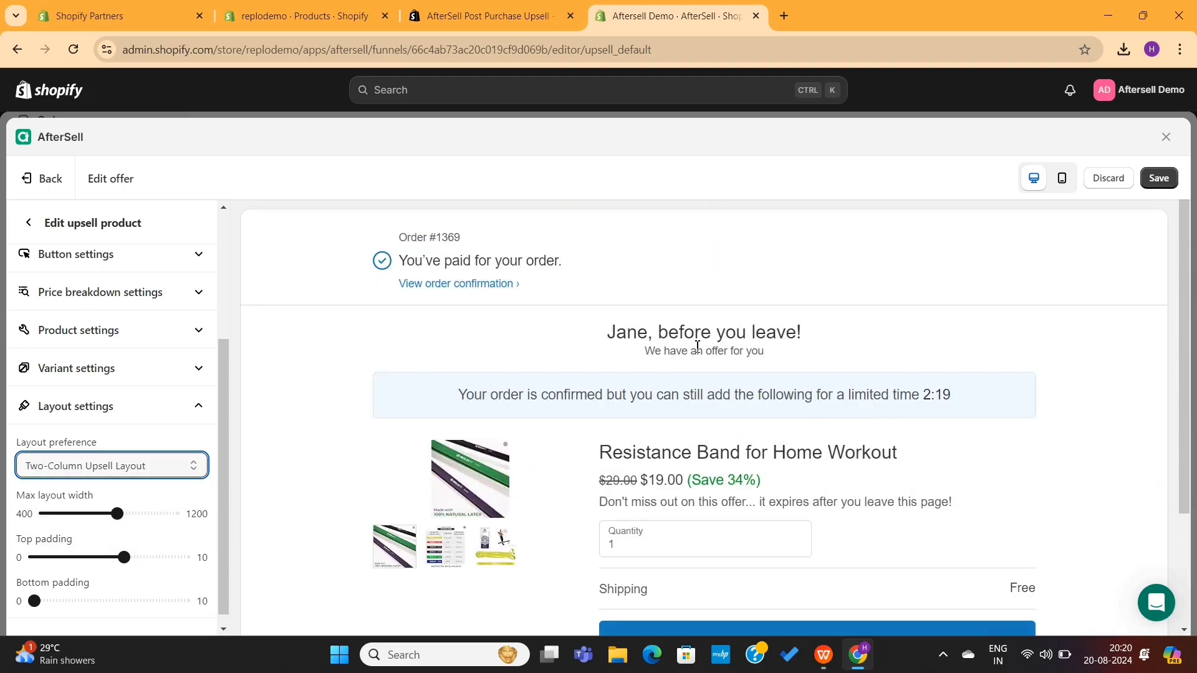
# - Preview the offer at mobile width, then return to the editor settings with discount at 0%
pyautogui.click(1069, 186)
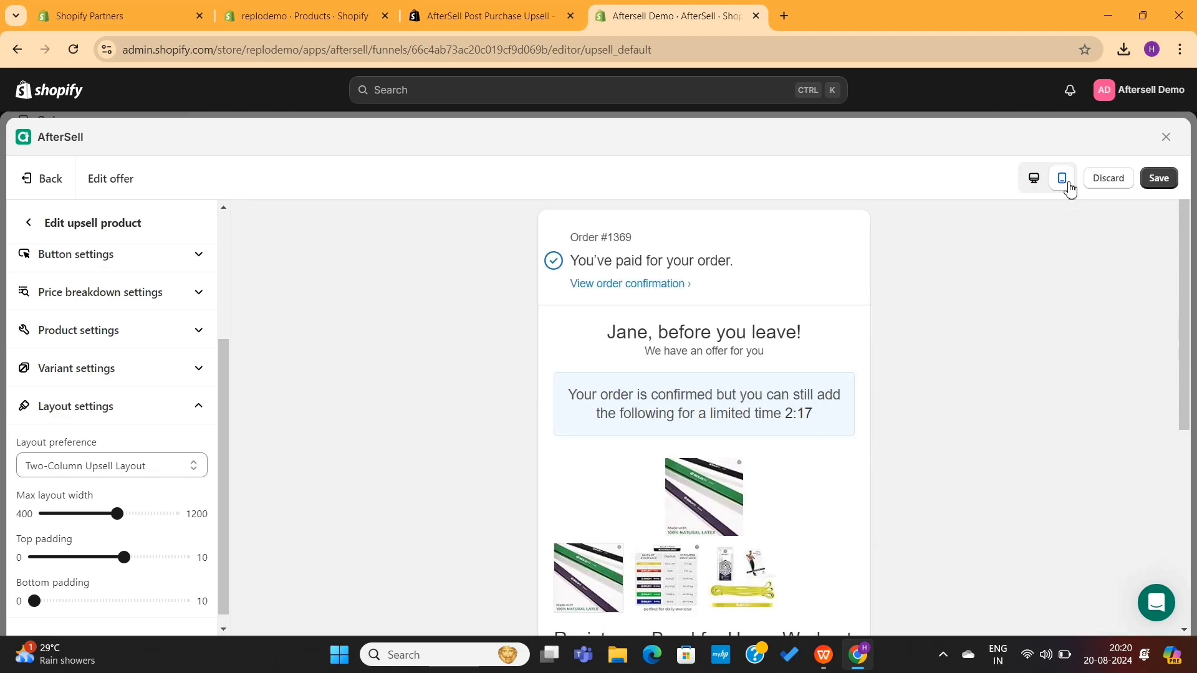
pyautogui.scroll(-5, 795, 467)
pyautogui.scroll(5, 795, 467)
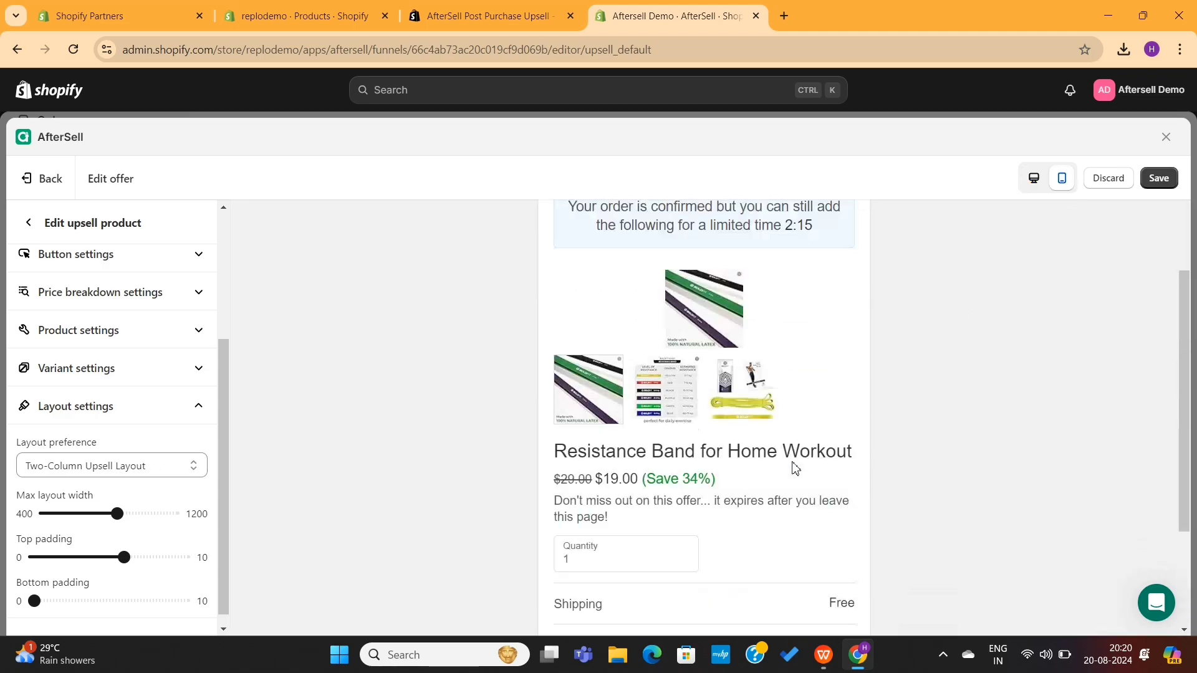
pyautogui.click(173, 406)
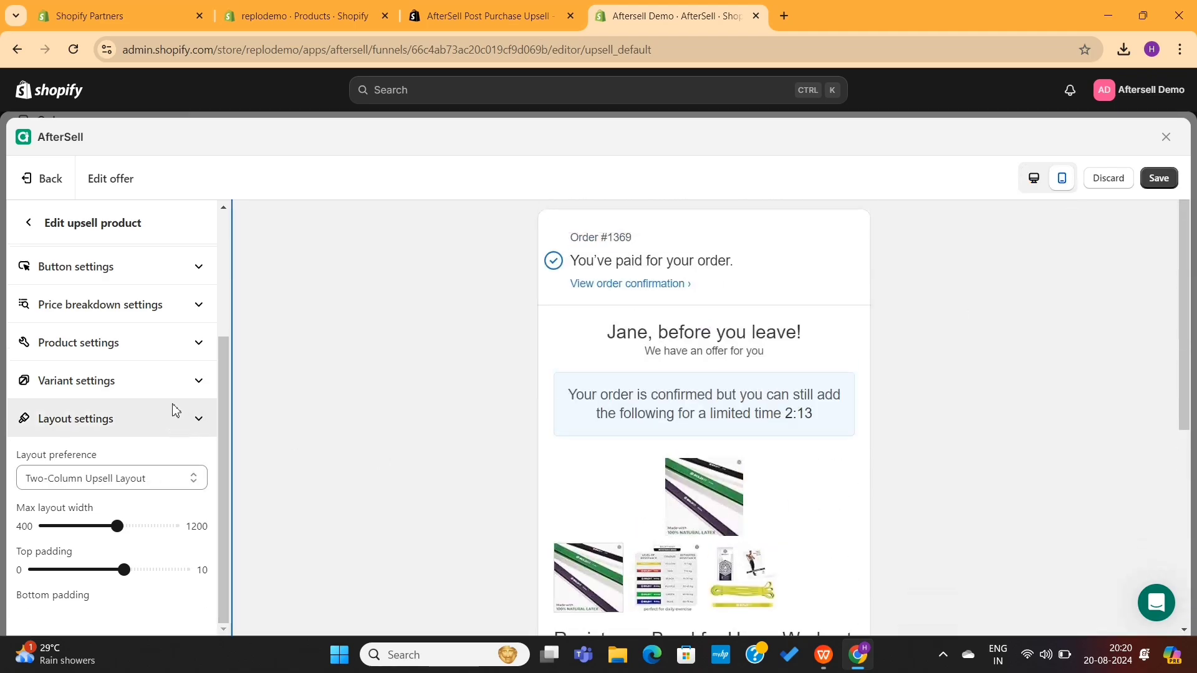
pyautogui.scroll(1, 150, 539)
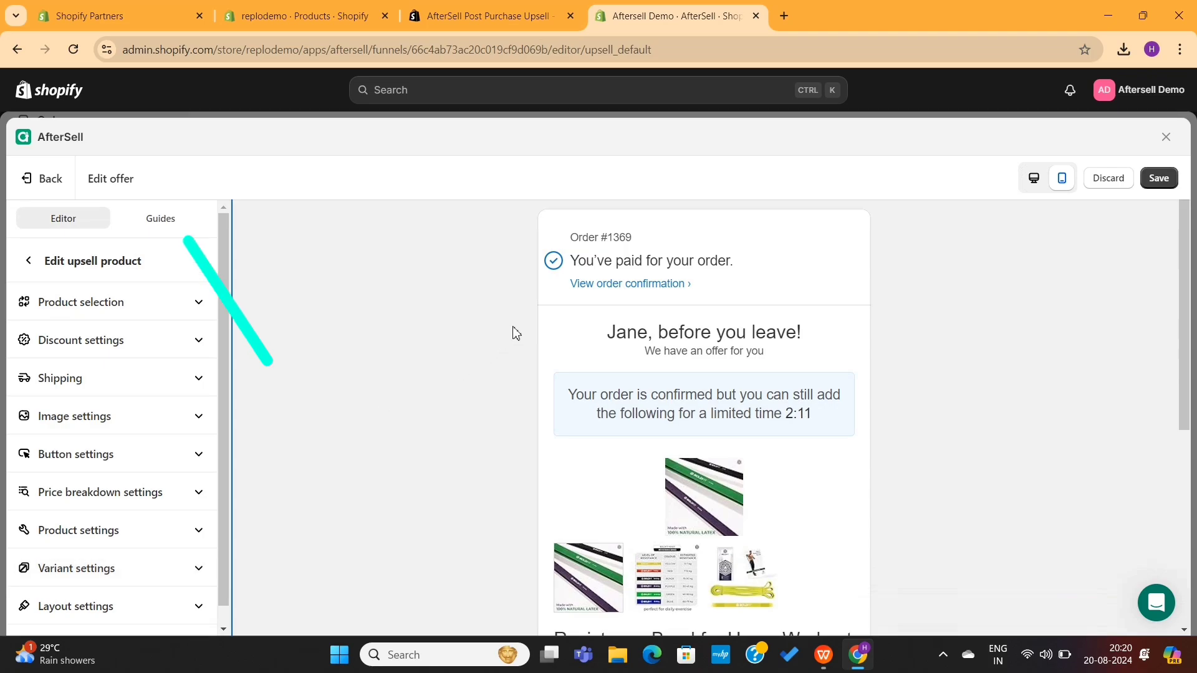
pyautogui.click(167, 226)
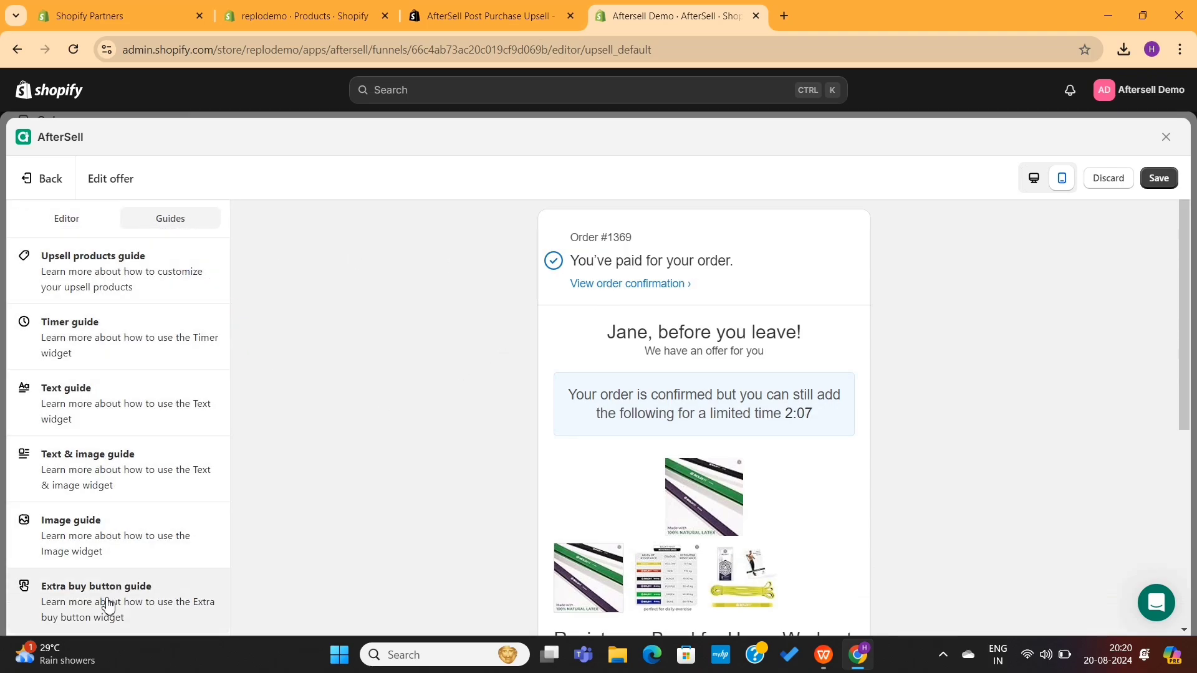
pyautogui.click(61, 219)
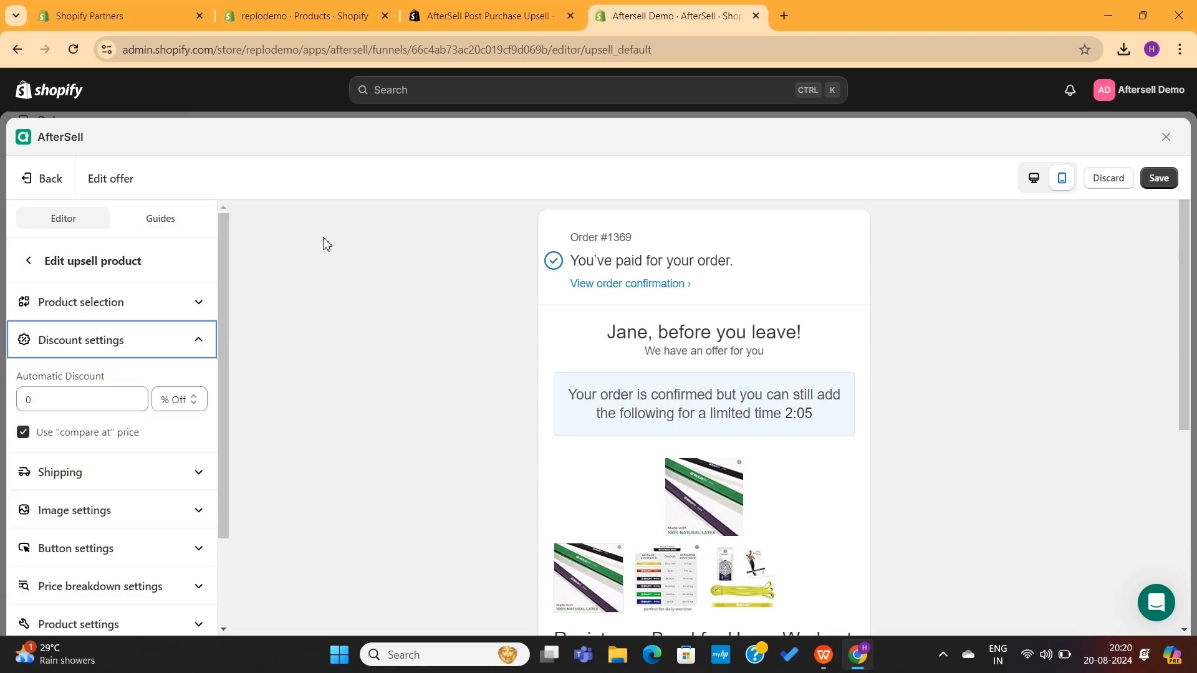
# - Save the offer and go back to the funnel's empty If accepted and If declined slots
pyautogui.click(1160, 181)
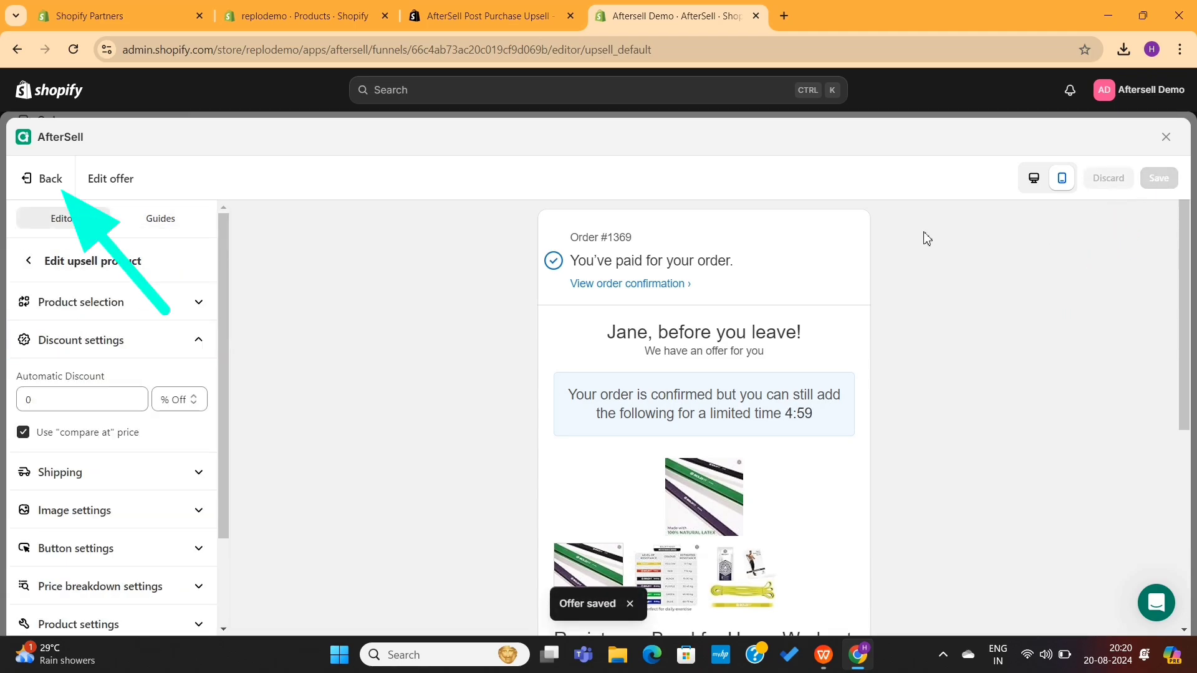
pyautogui.click(50, 180)
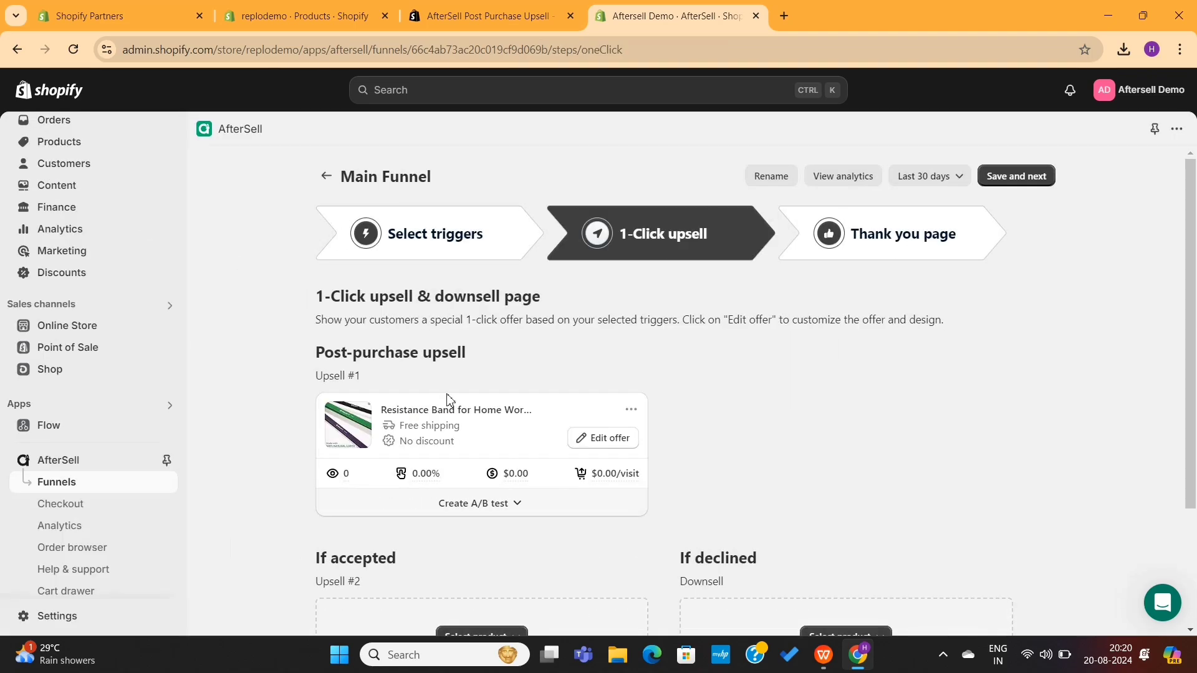
pyautogui.scroll(-3, 523, 469)
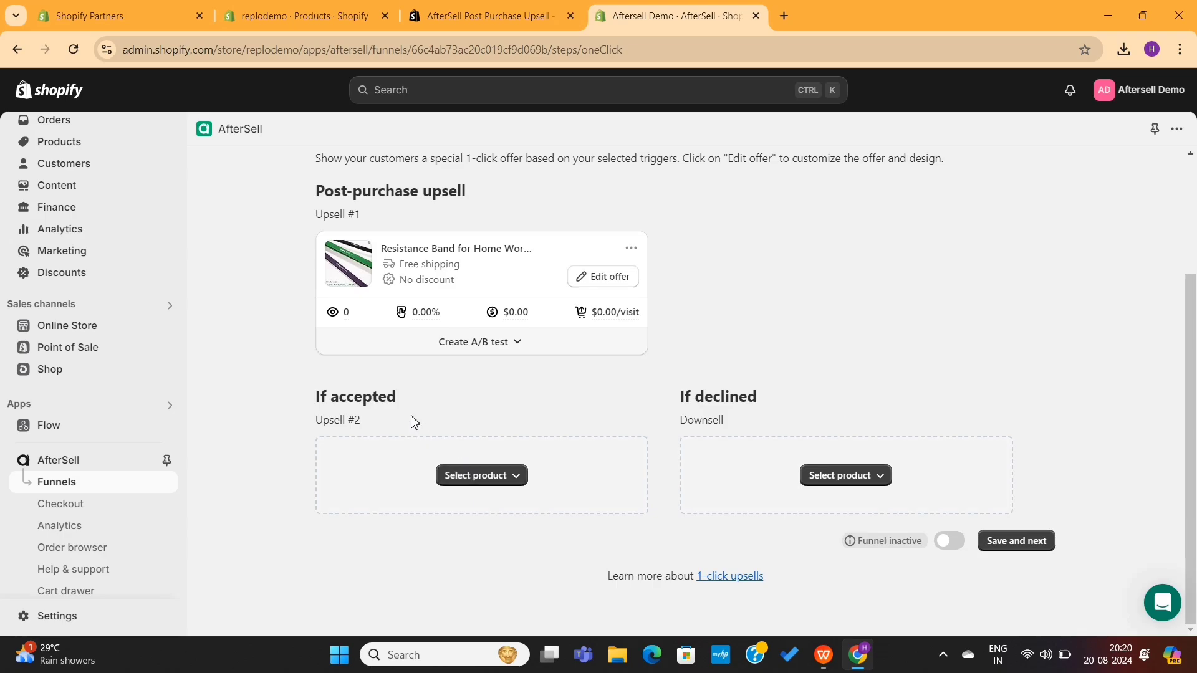
pyautogui.moveTo(411, 404); pyautogui.dragTo(294, 403)
# - Point out the If accepted, If declined and Upsell #2 labels on the funnel page
pyautogui.click(291, 398)
pyautogui.moveTo(677, 402); pyautogui.dragTo(768, 403)
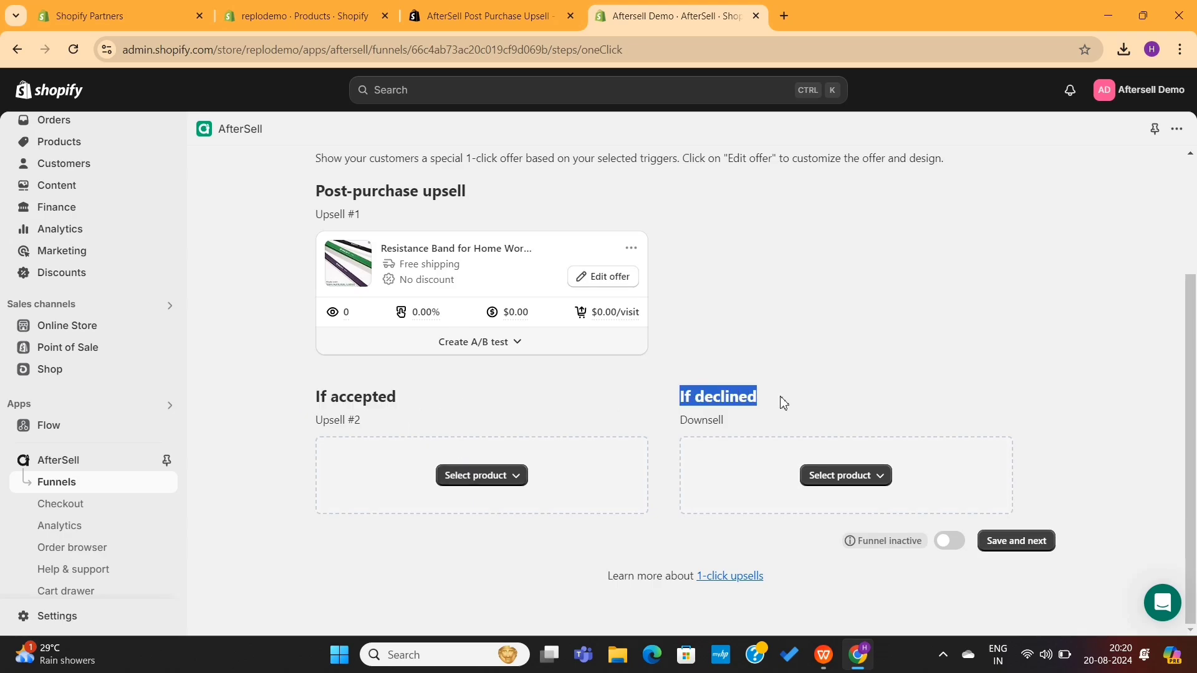
pyautogui.click(621, 418)
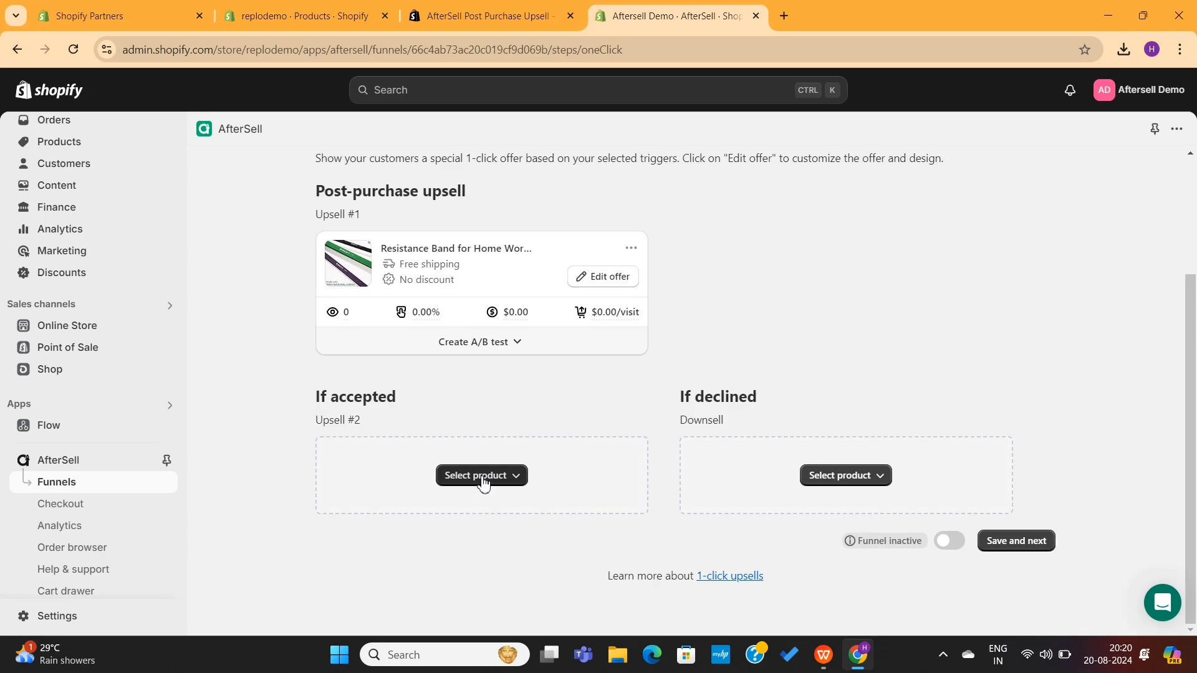
pyautogui.moveTo(371, 426); pyautogui.dragTo(327, 424)
pyautogui.click(304, 428)
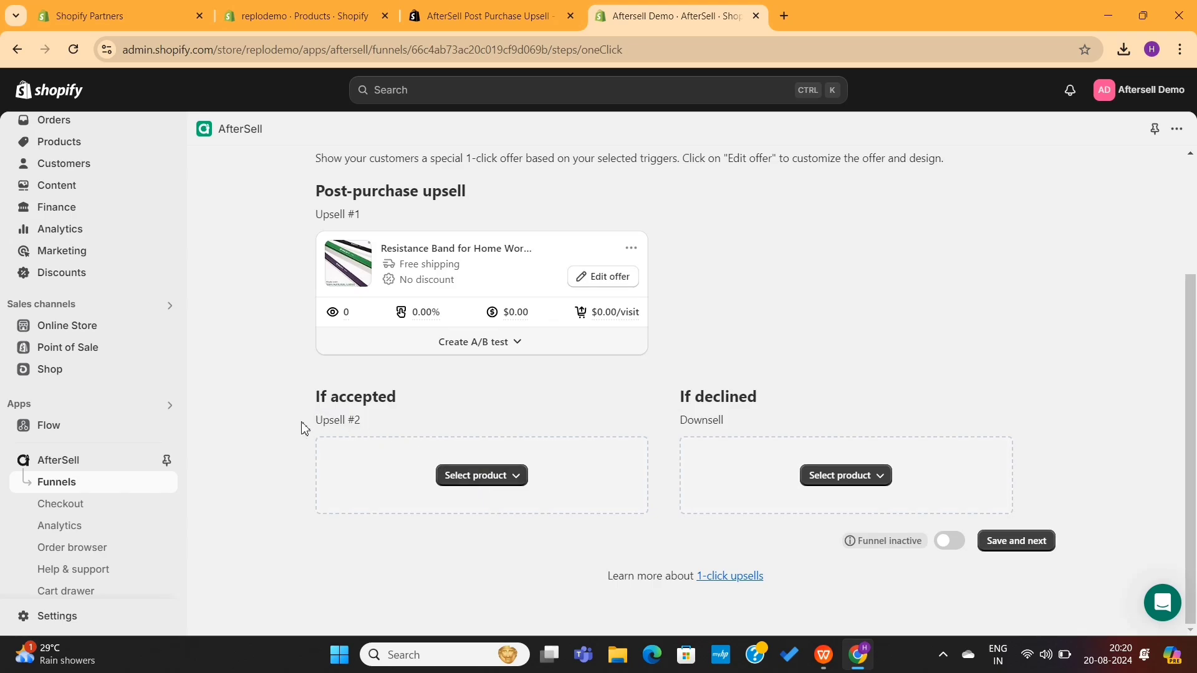
# - Set Adjustable Hand Gripper for men as the if-accepted Upsell #2 product
pyautogui.click(473, 482)
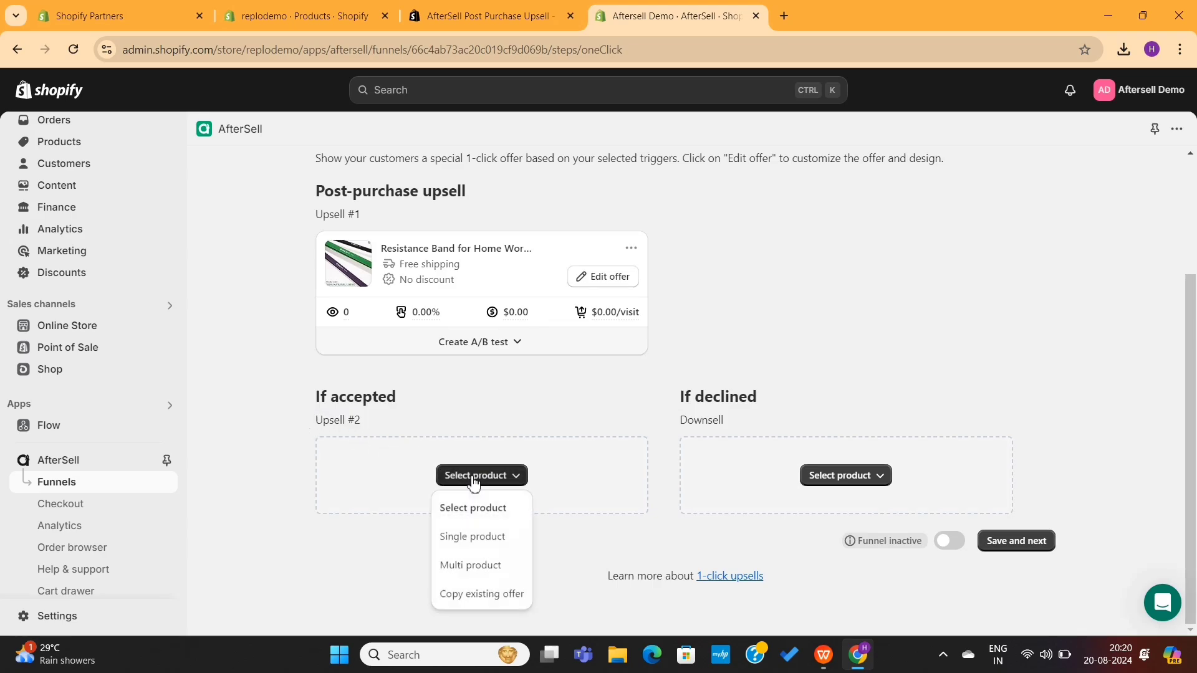
pyautogui.click(473, 538)
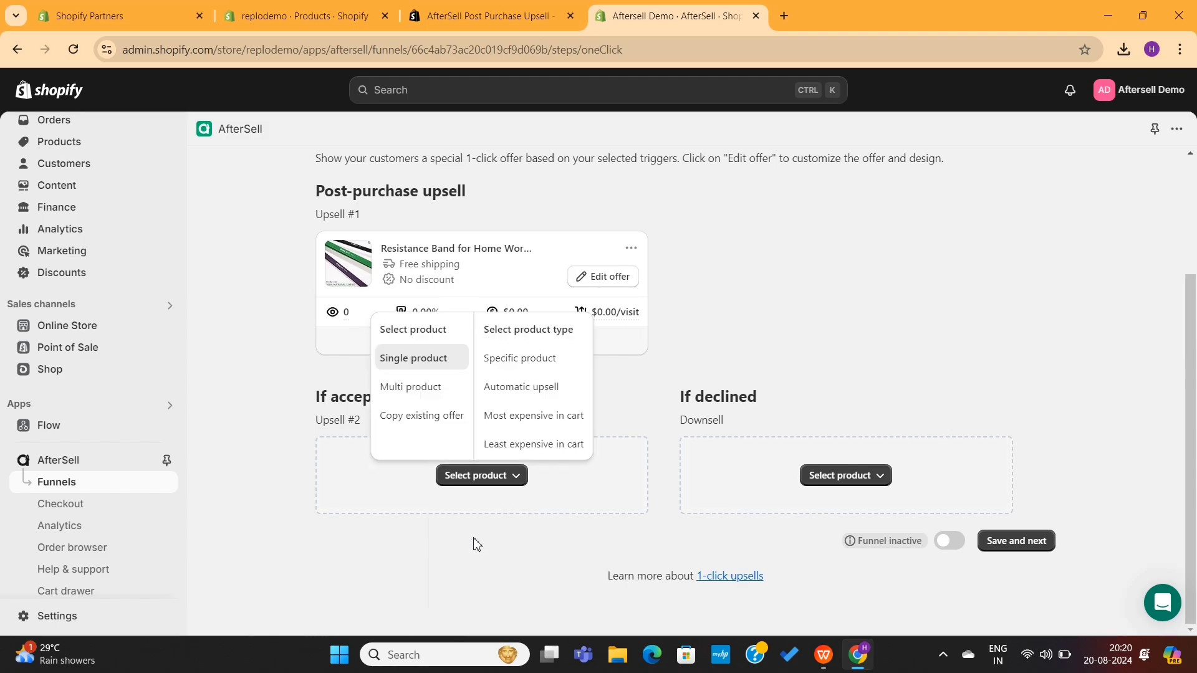
pyautogui.click(535, 359)
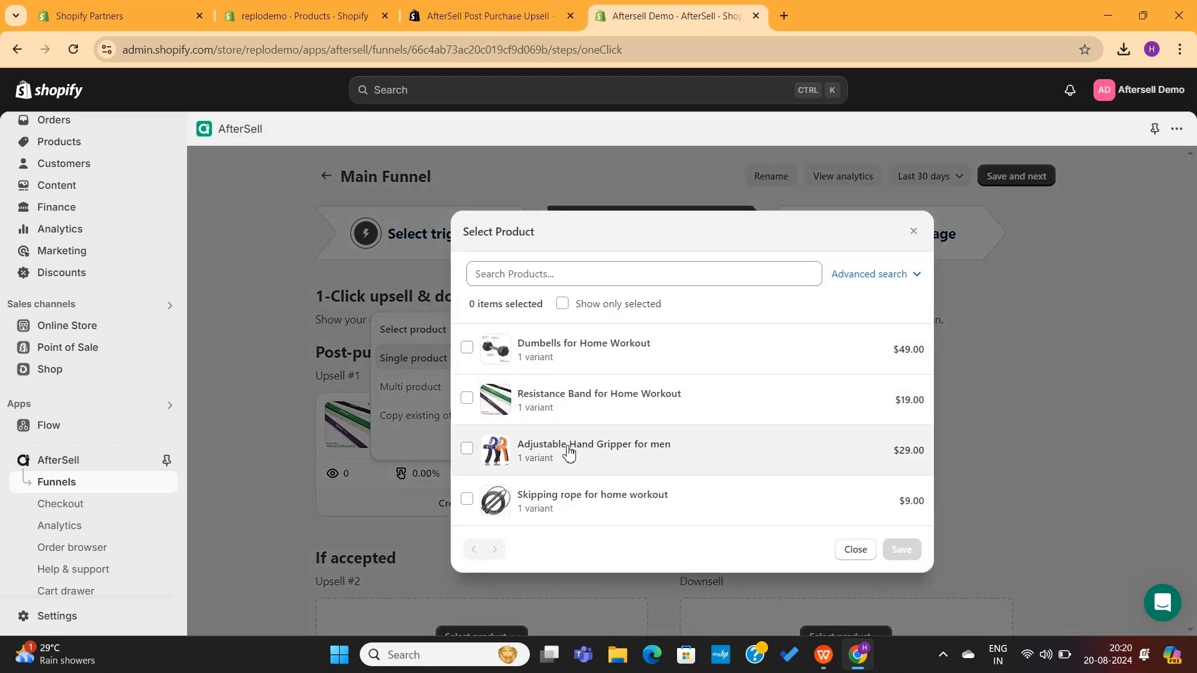
pyautogui.click(467, 450)
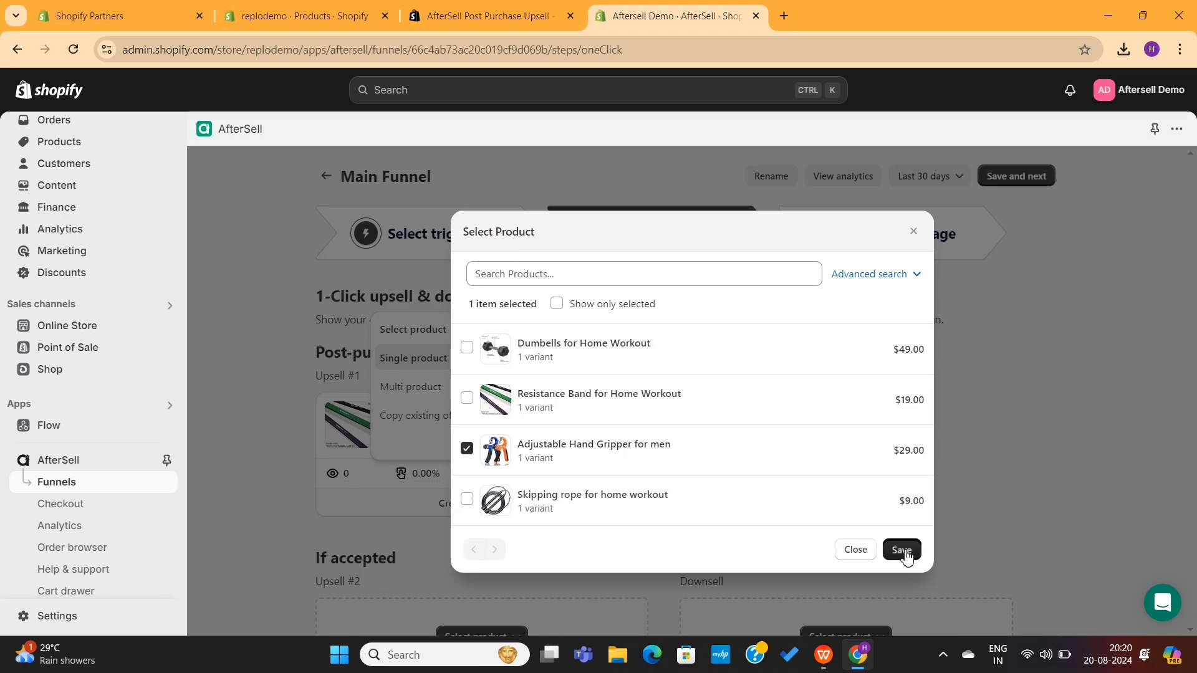
pyautogui.click(902, 550)
pyautogui.scroll(-3, 637, 534)
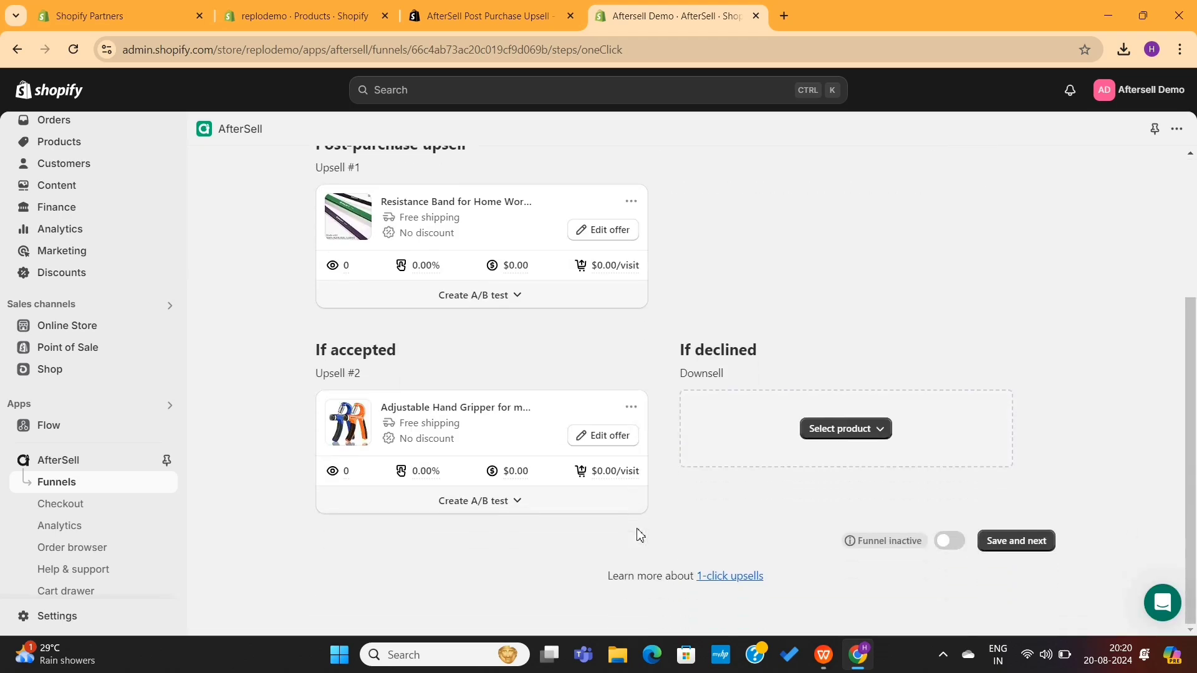
# - Briefly open the Upsell #2 offer editor, then return to the funnel
pyautogui.click(593, 440)
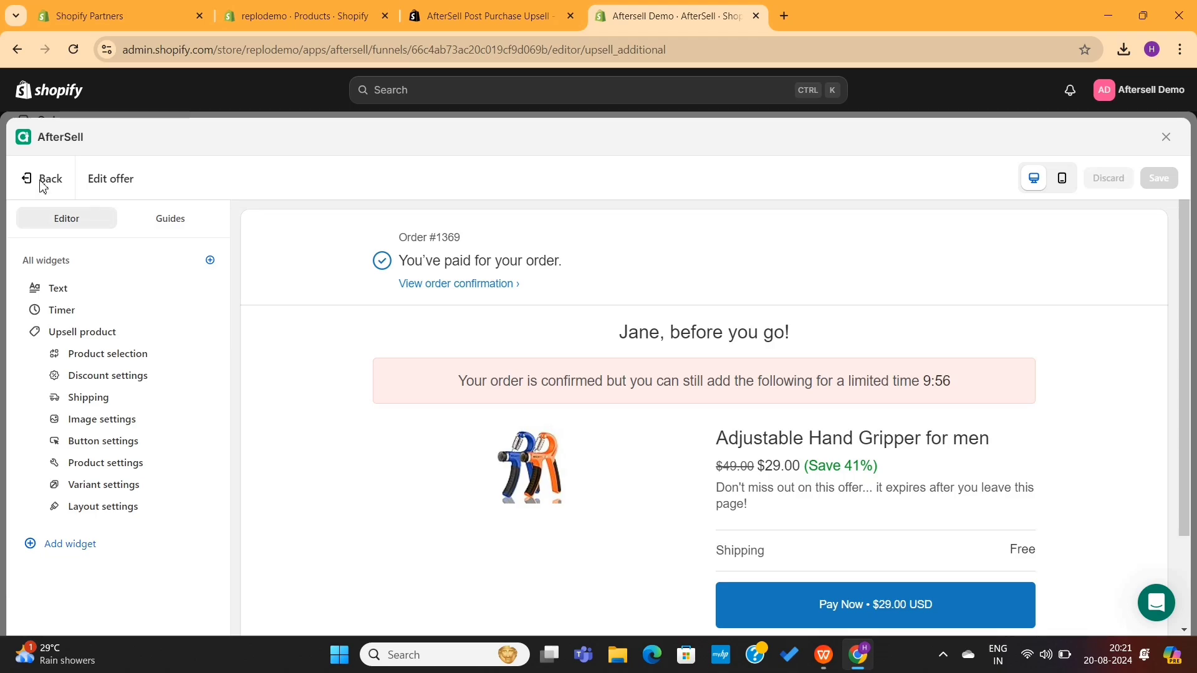
pyautogui.click(41, 179)
pyautogui.scroll(-3, 474, 460)
pyautogui.moveTo(748, 381); pyautogui.dragTo(674, 375)
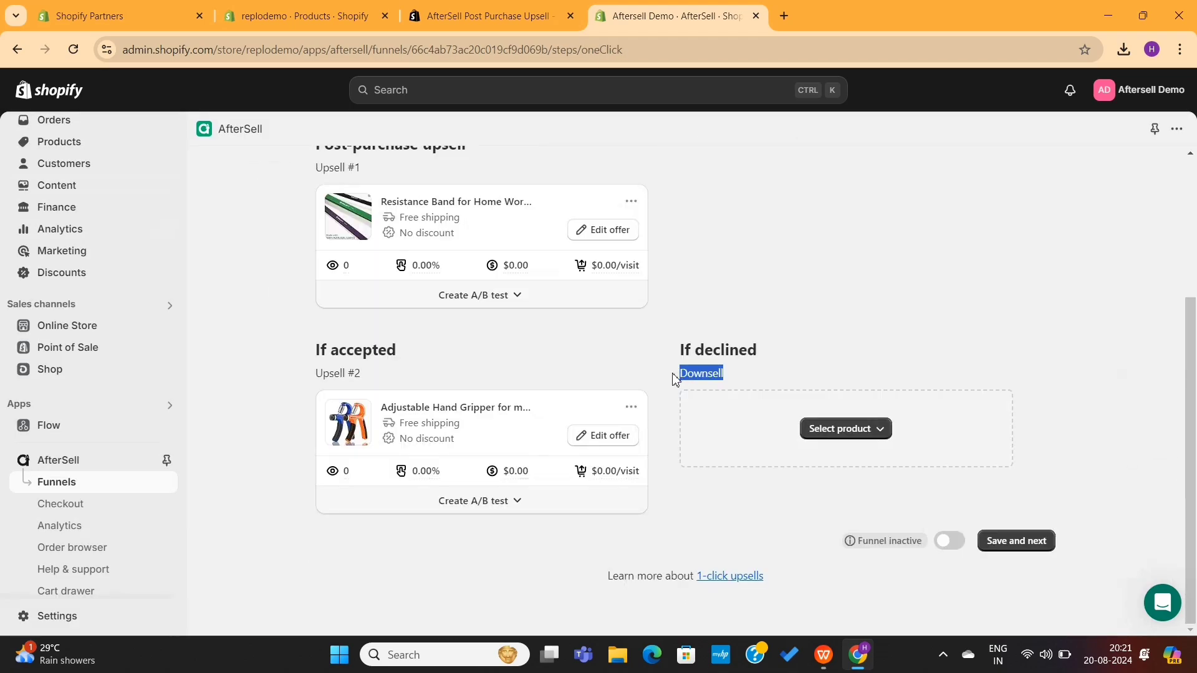
pyautogui.click(842, 441)
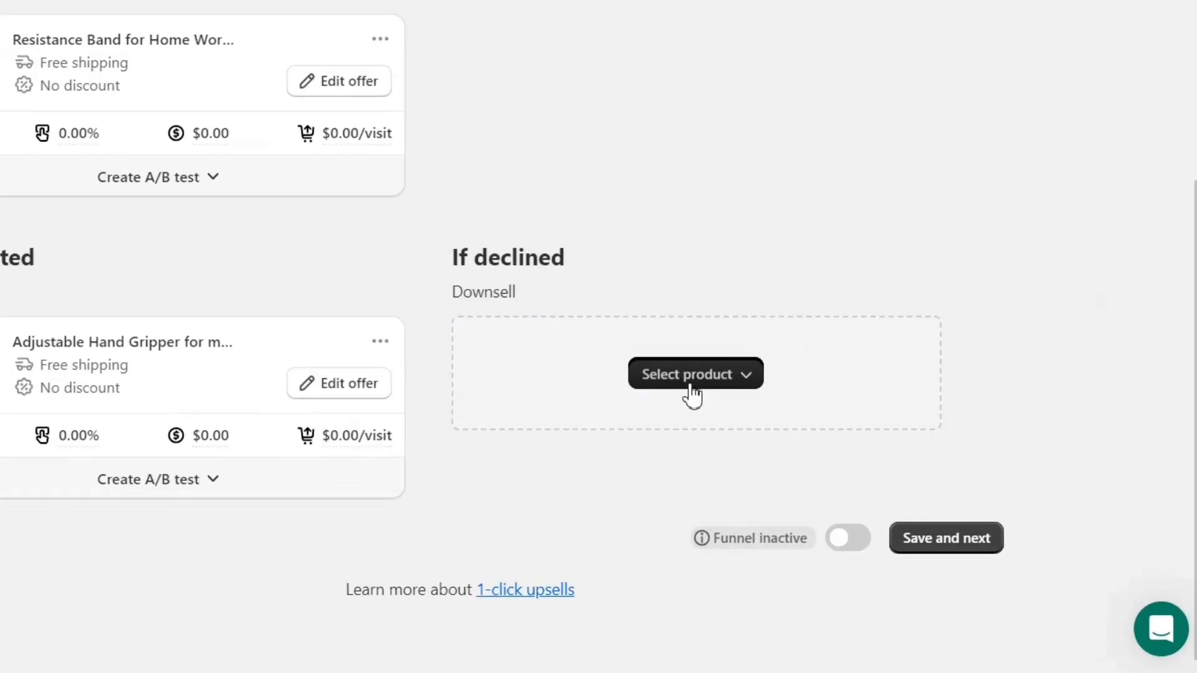
# - Set Skipping rope for home workout as the if-declined Downsell product
pyautogui.click(691, 394)
pyautogui.click(683, 475)
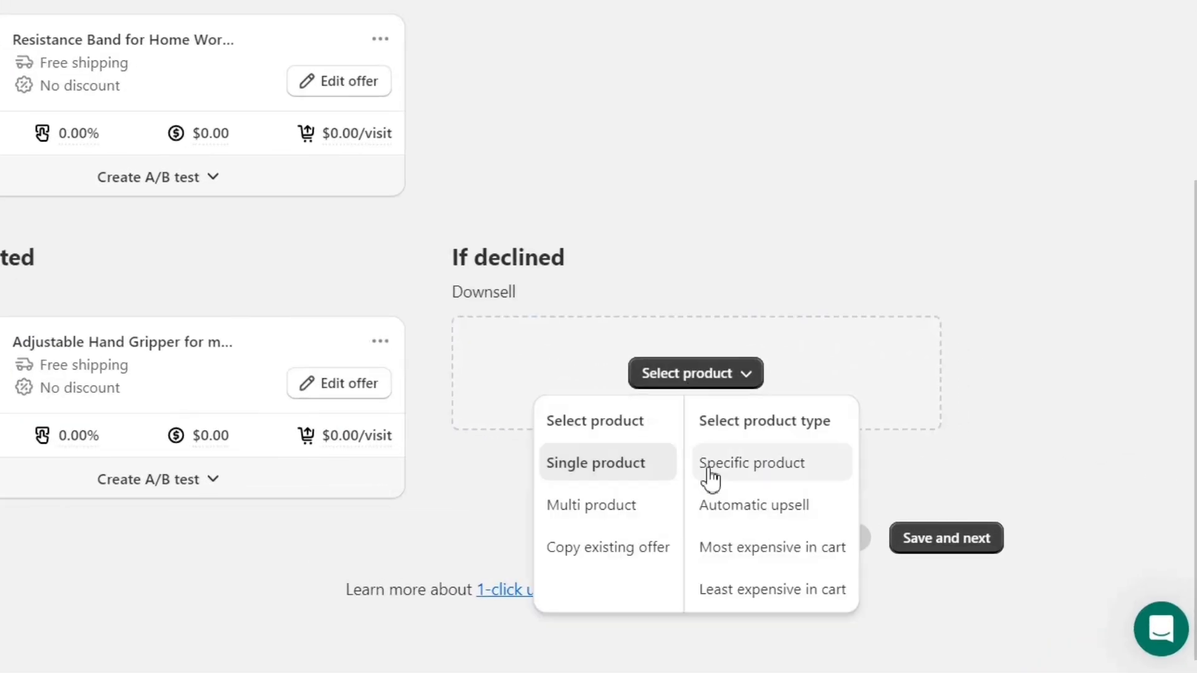
pyautogui.click(733, 469)
pyautogui.click(462, 483)
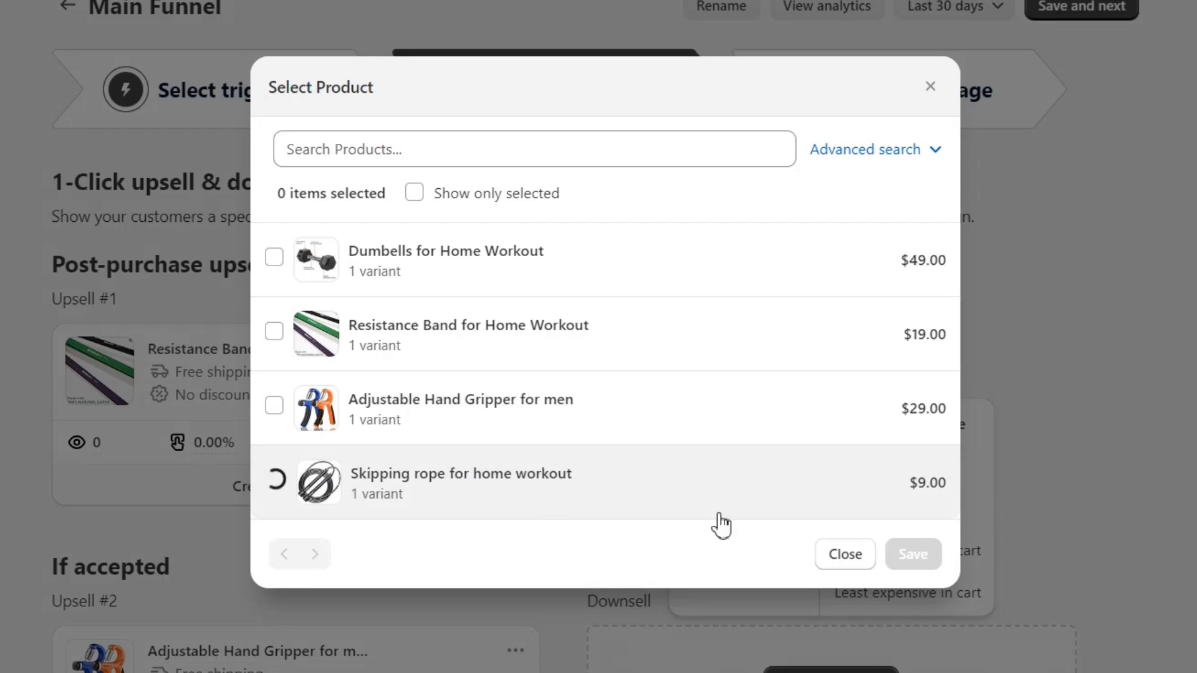
pyautogui.click(913, 554)
pyautogui.scroll(-5, 997, 454)
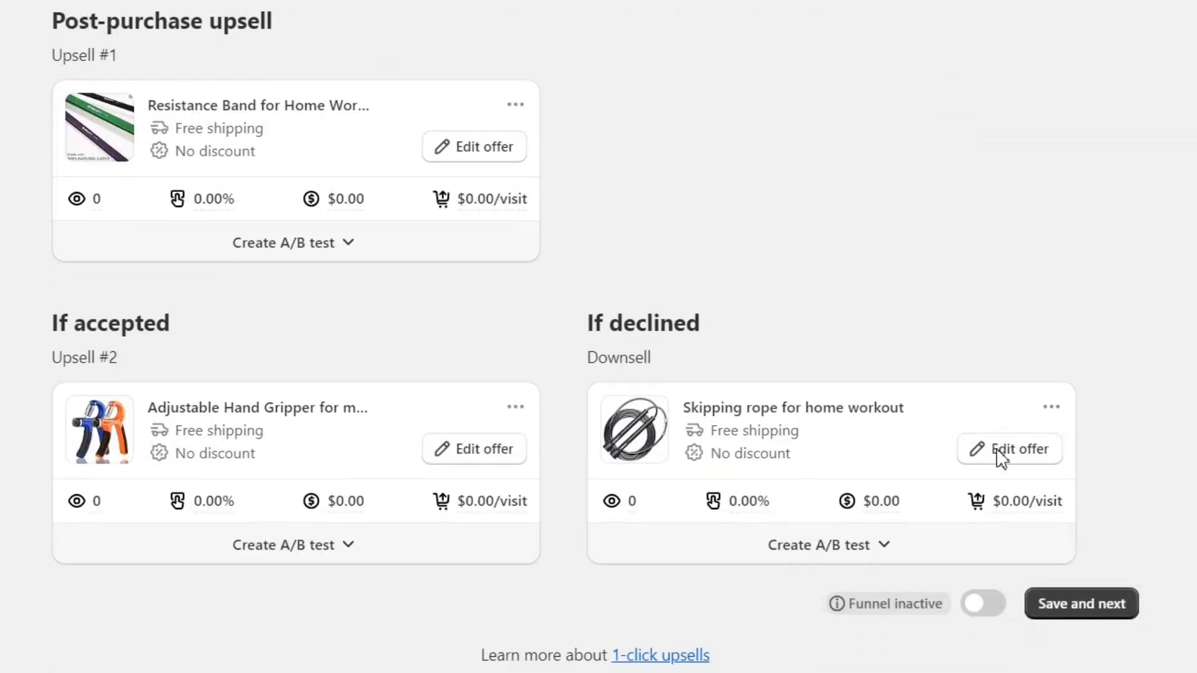
# - Save the upsell step, then open the Thank you page editor and leave Testimonials disabled
pyautogui.click(1076, 545)
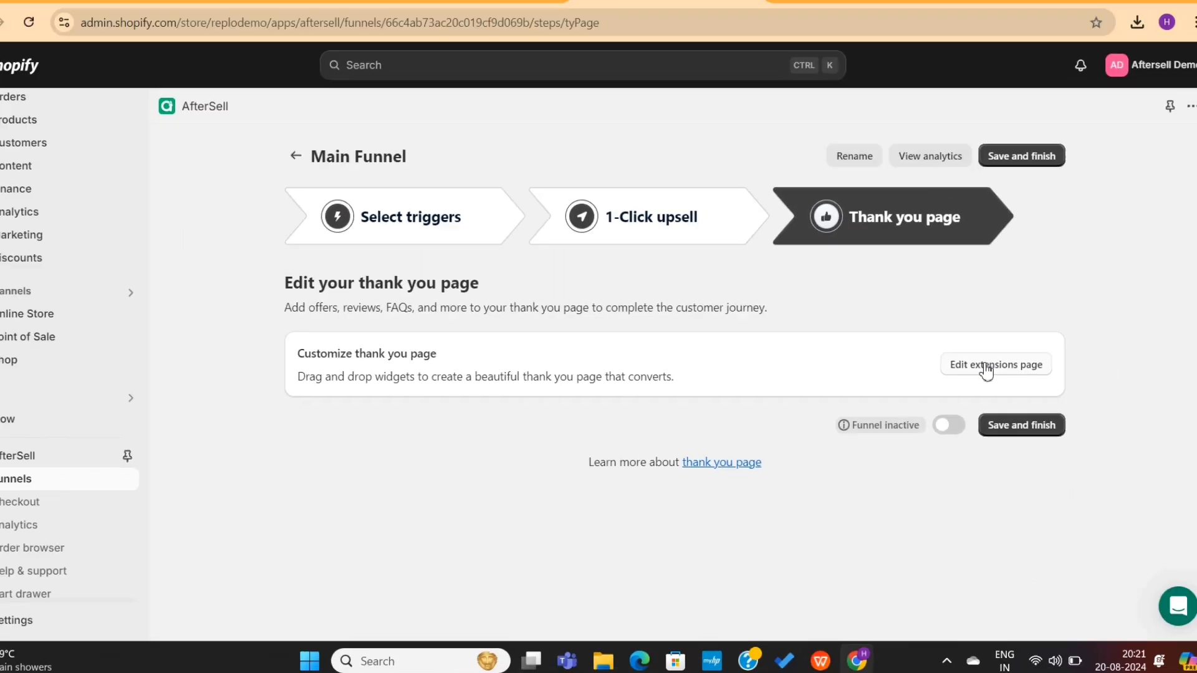
pyautogui.click(1030, 303)
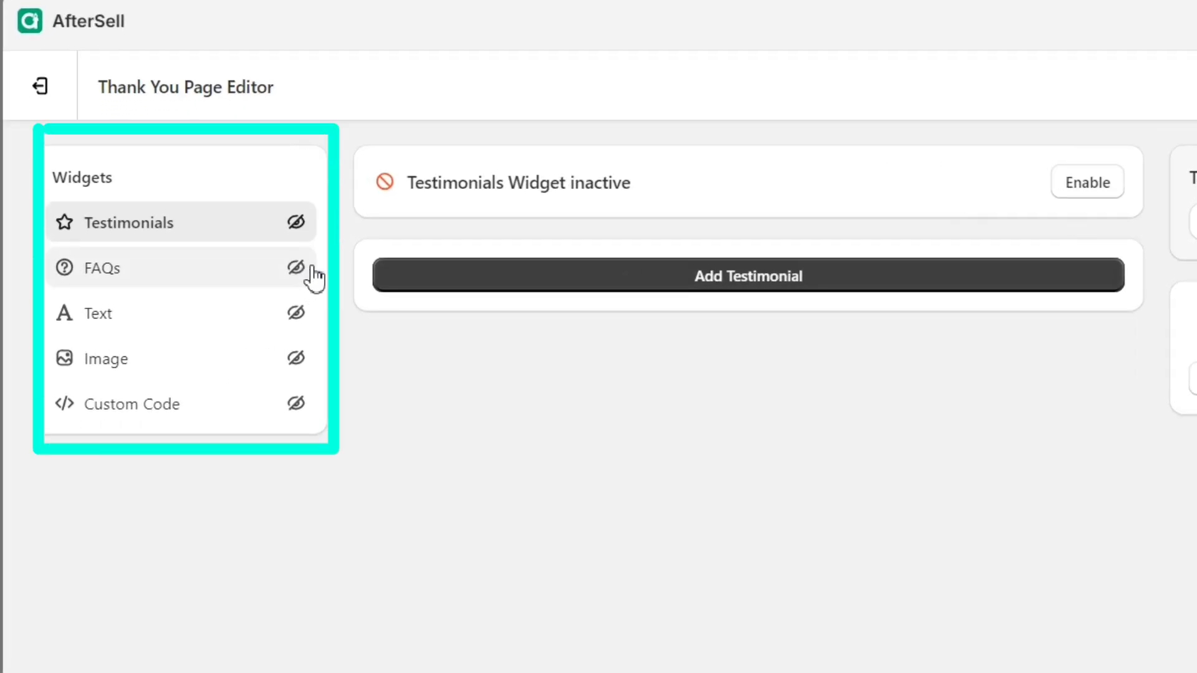
pyautogui.click(1090, 182)
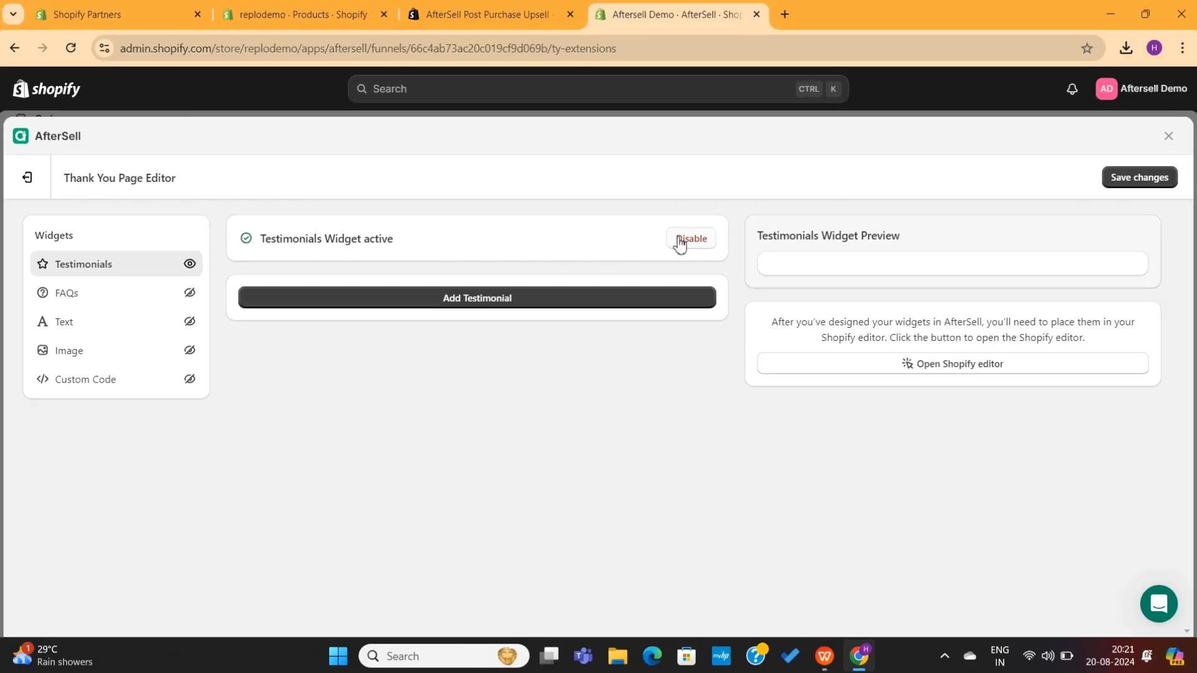
pyautogui.click(1068, 188)
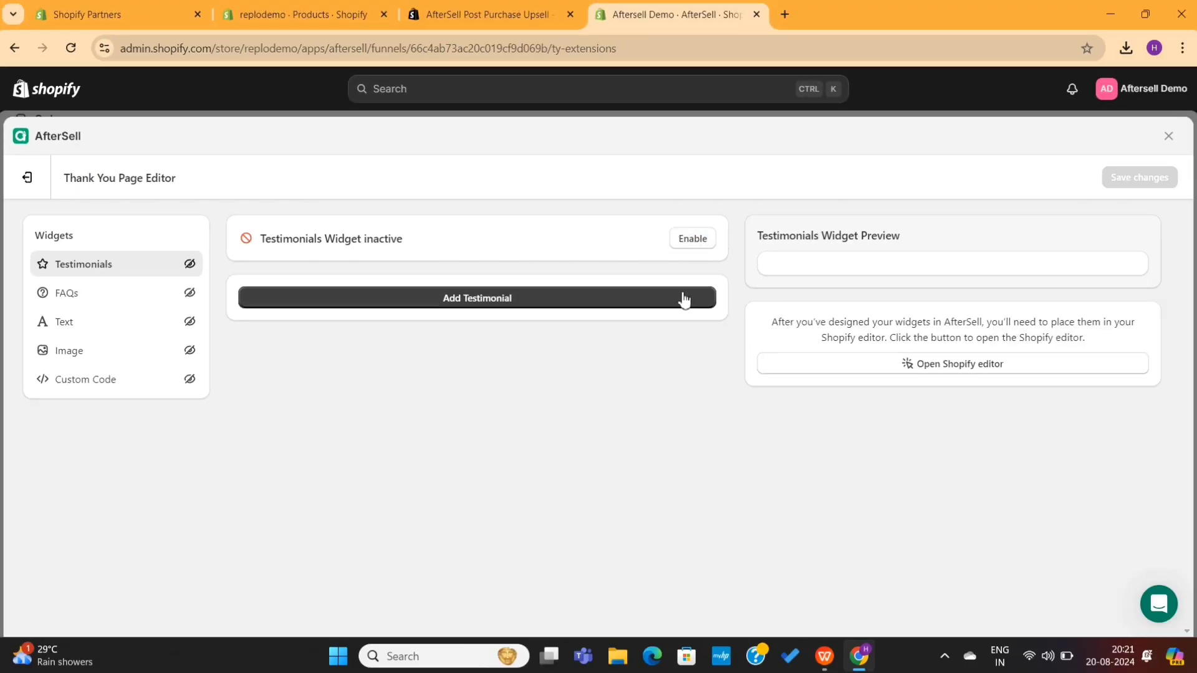
pyautogui.click(28, 180)
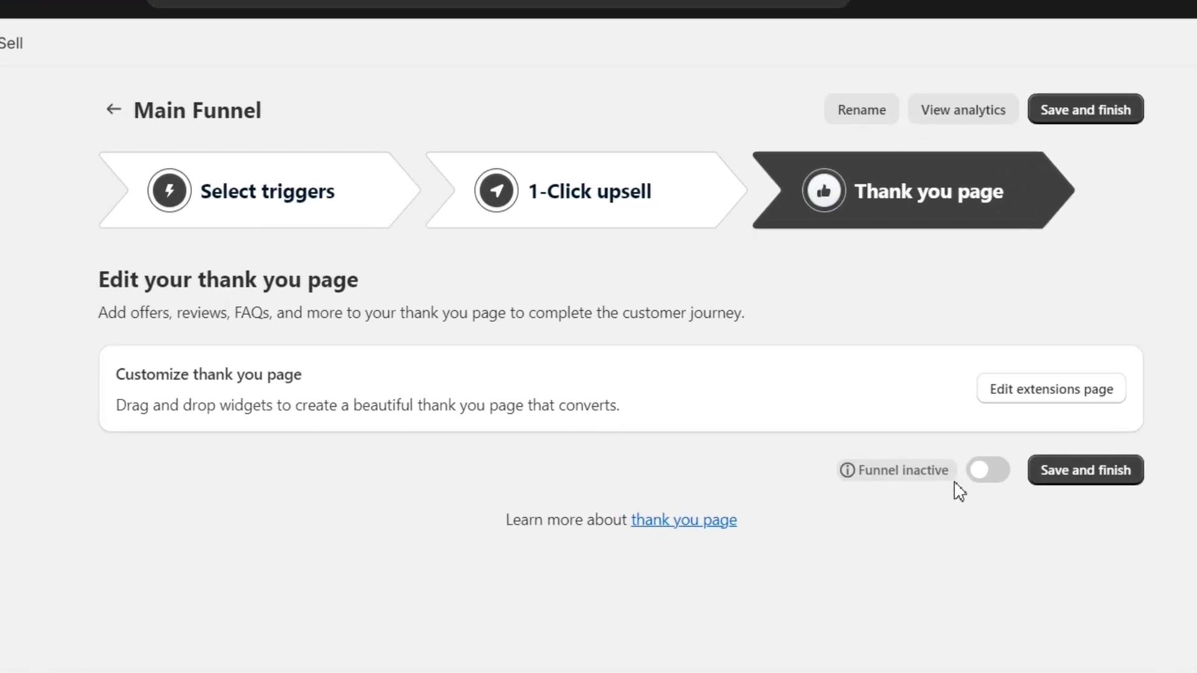
# - Switch the Main Funnel active and save it, then view Manage priority and cancel without changes
pyautogui.click(939, 433)
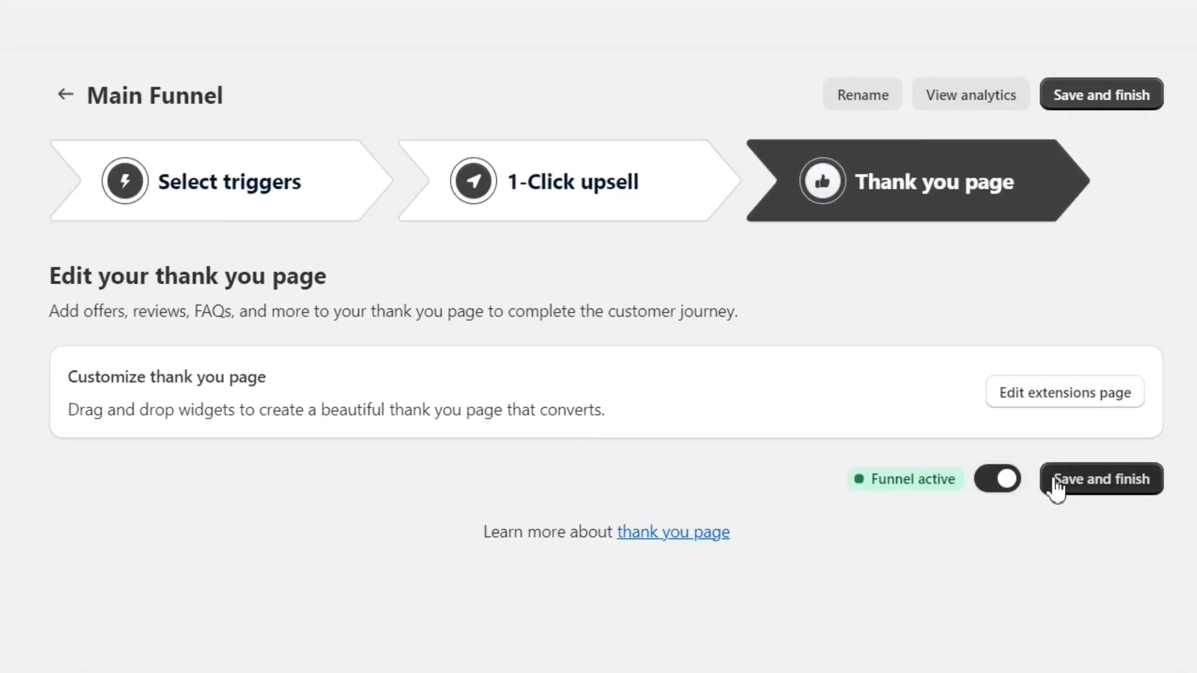
pyautogui.click(1111, 486)
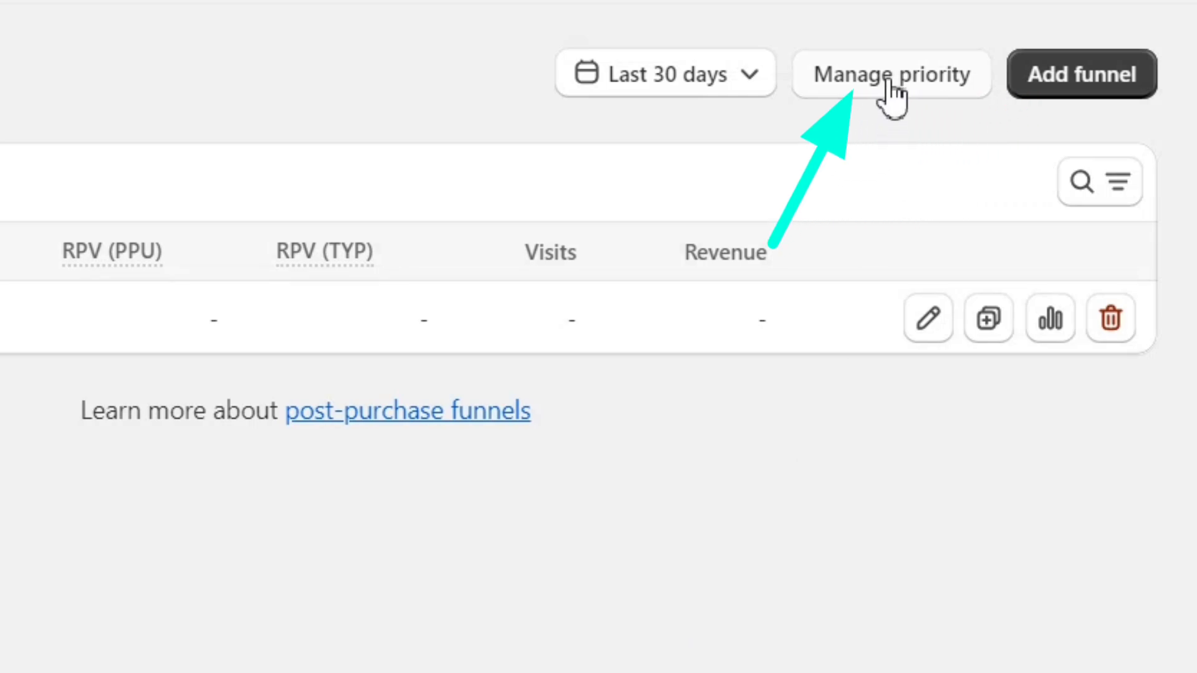
pyautogui.click(974, 16)
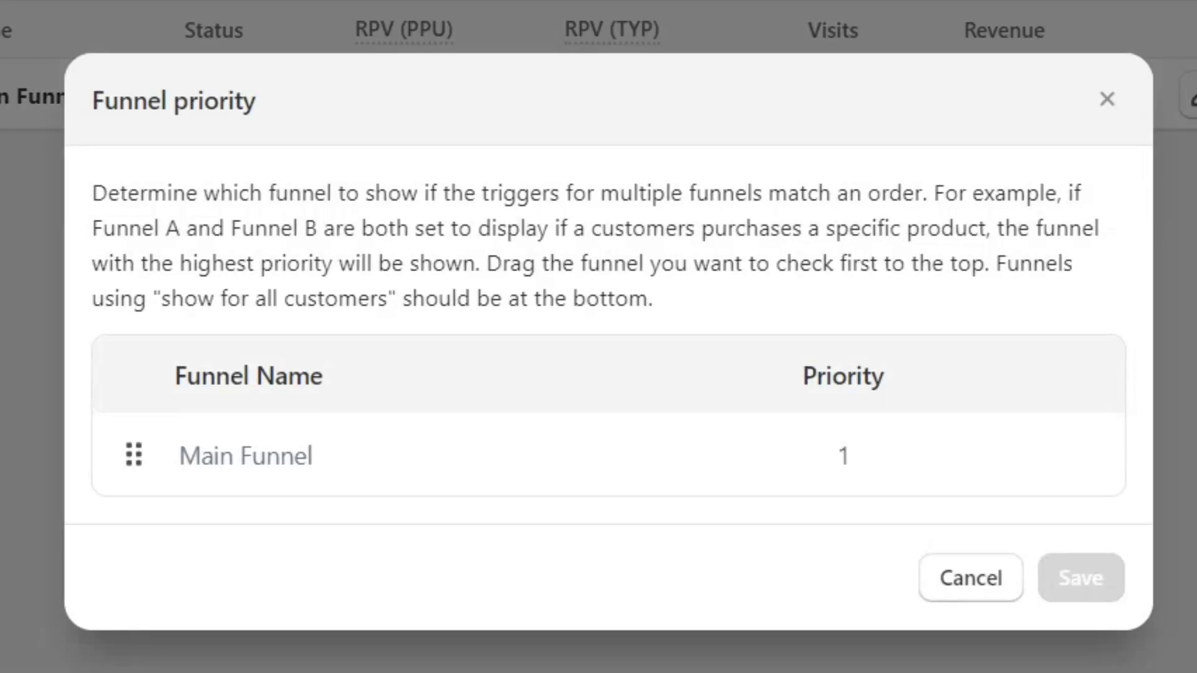
pyautogui.tripleClick(285, 240)
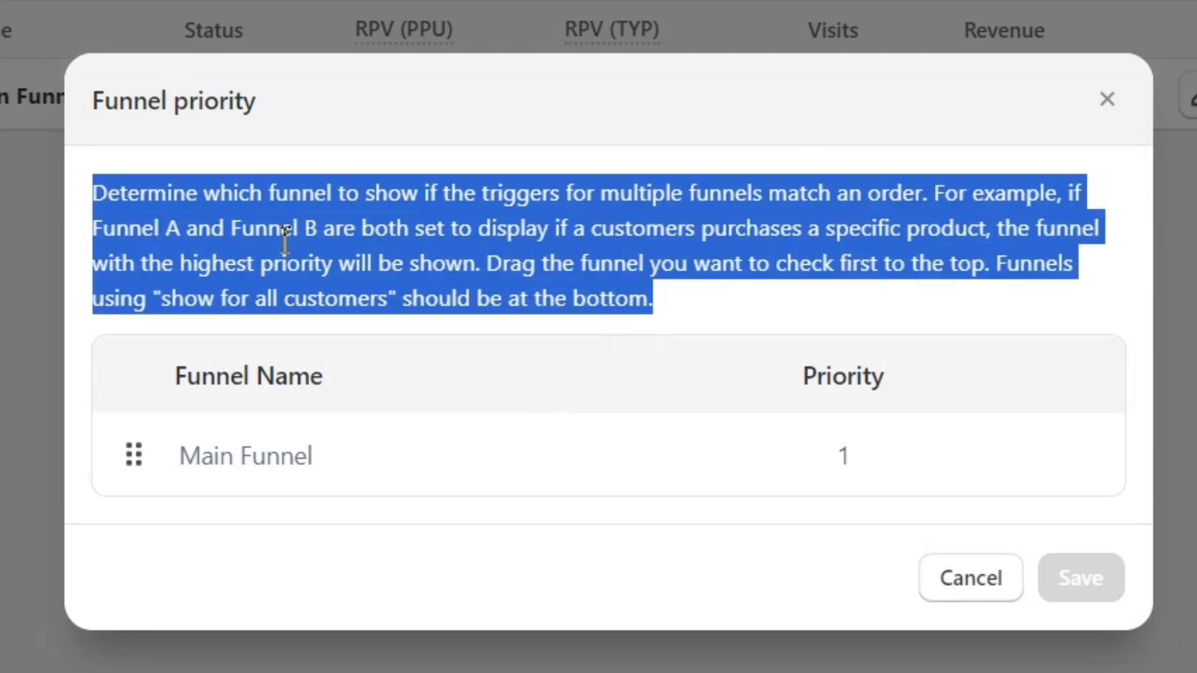
pyautogui.click(605, 417)
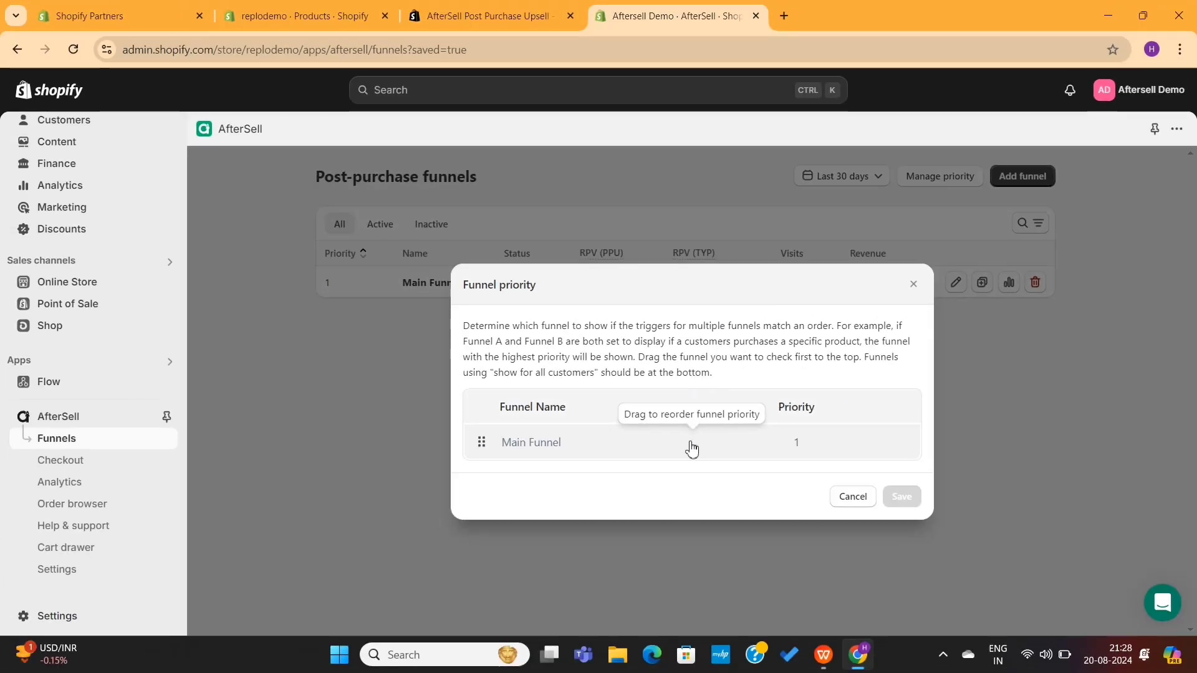
pyautogui.click(971, 578)
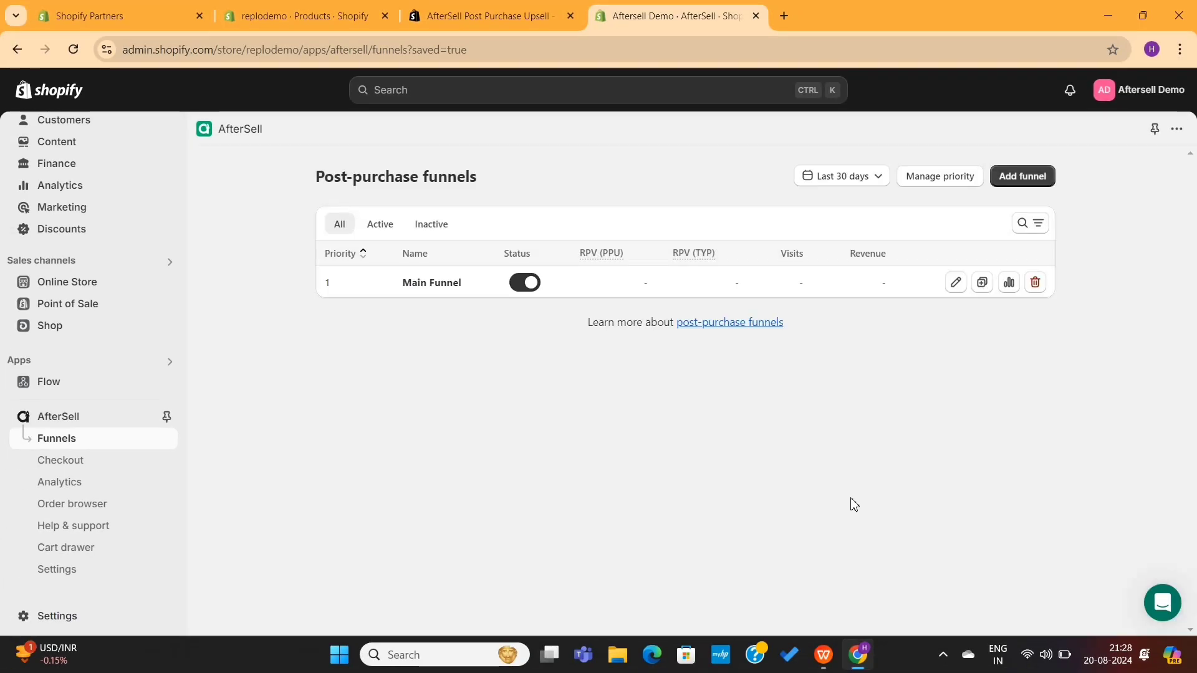
# - Open the Checkout widgets page and look over the Upsells, Cart Controls and Rewards cards
pyautogui.click(80, 468)
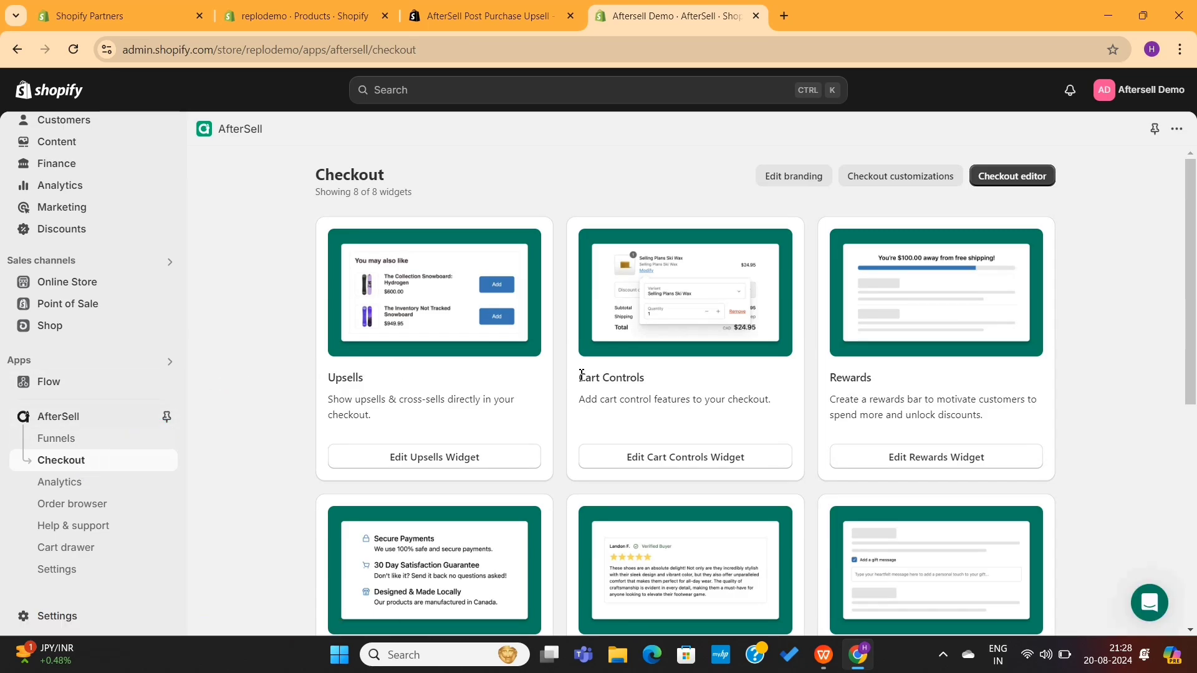
pyautogui.scroll(-4, 934, 394)
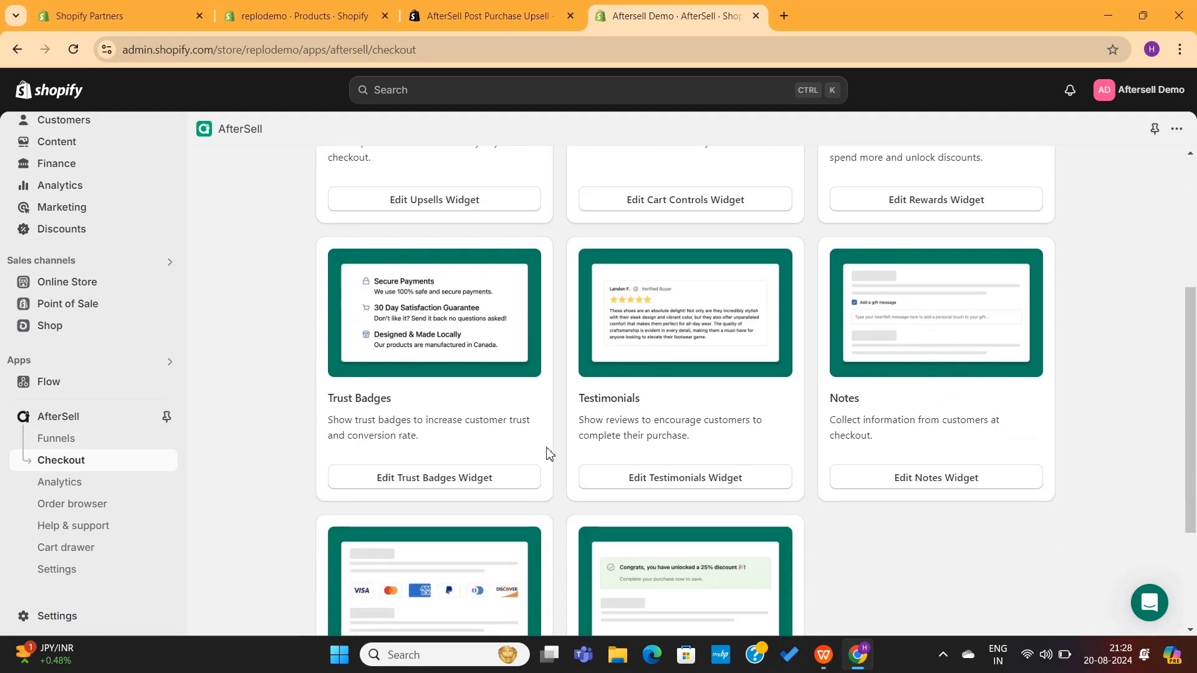
pyautogui.scroll(-3, 549, 453)
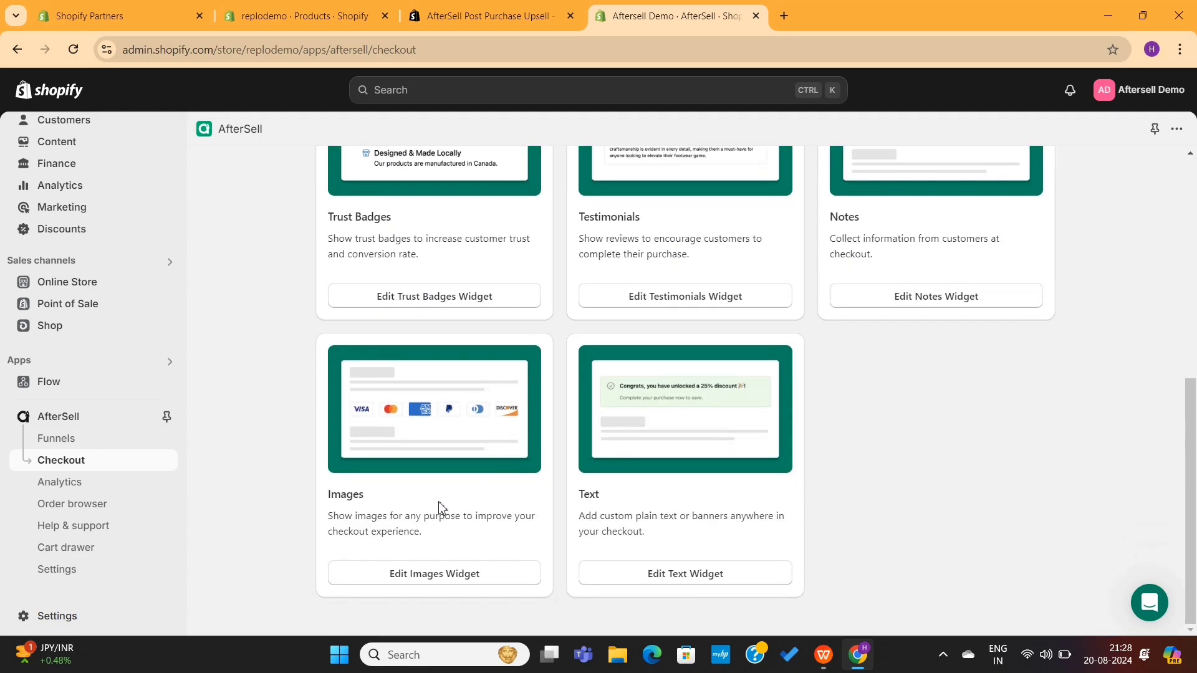
pyautogui.scroll(7, 666, 489)
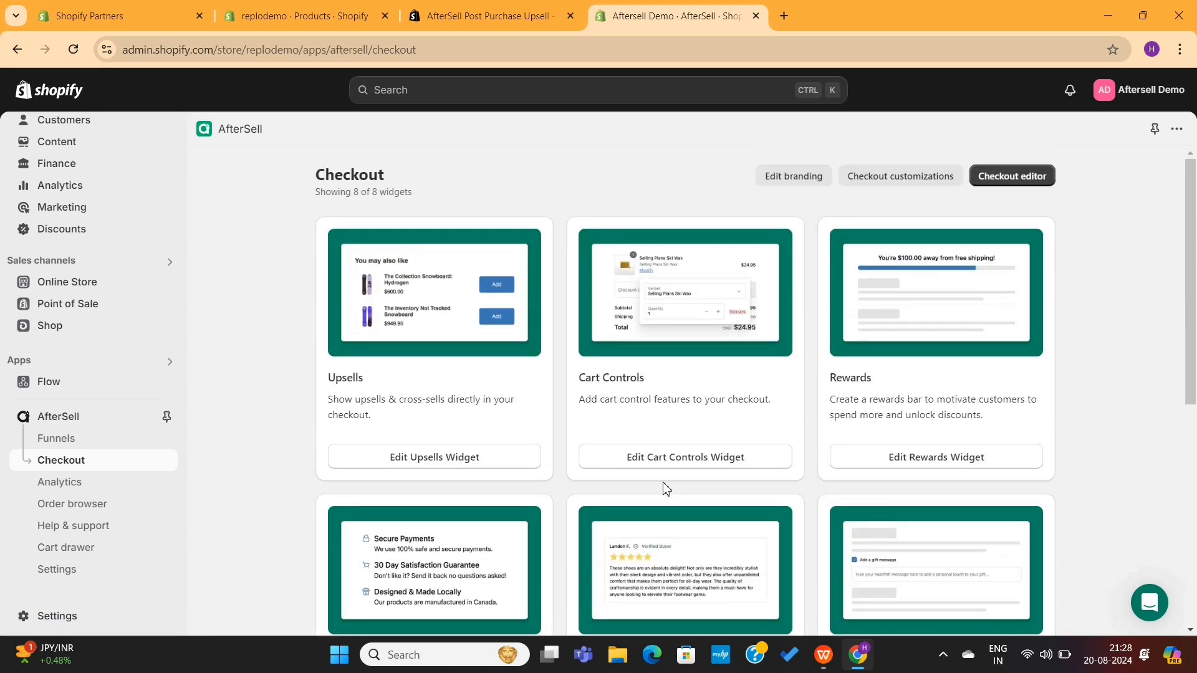
pyautogui.moveTo(365, 378); pyautogui.dragTo(305, 380)
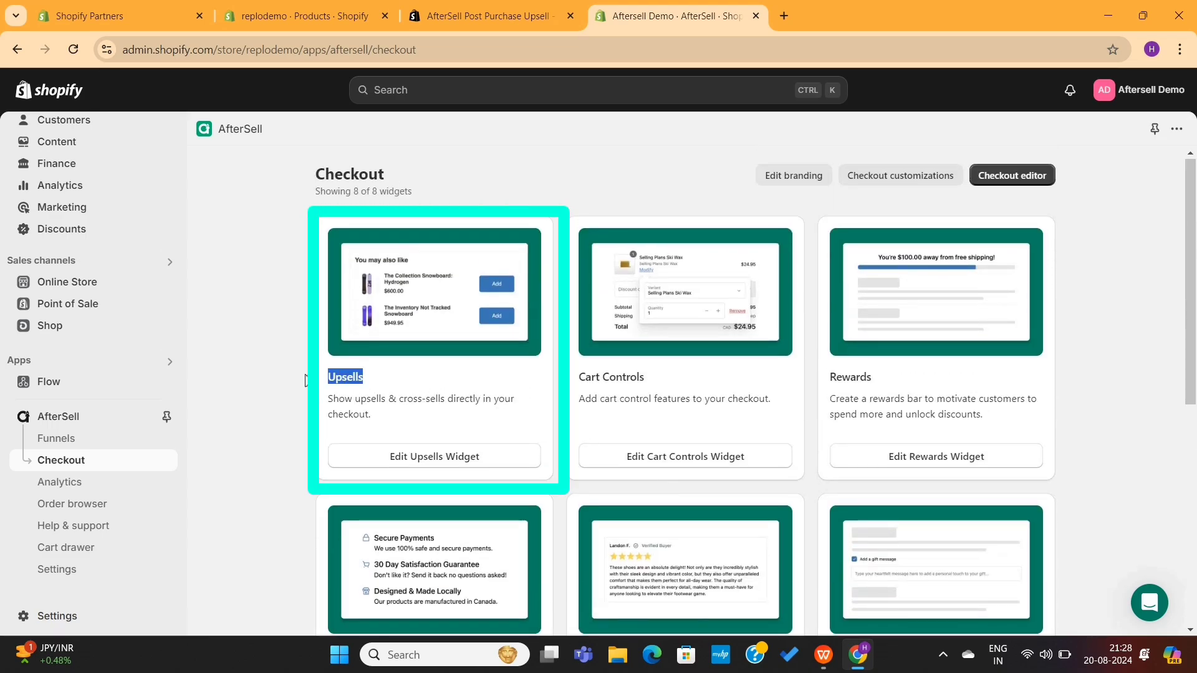
pyautogui.click(395, 394)
pyautogui.moveTo(574, 381); pyautogui.dragTo(682, 392)
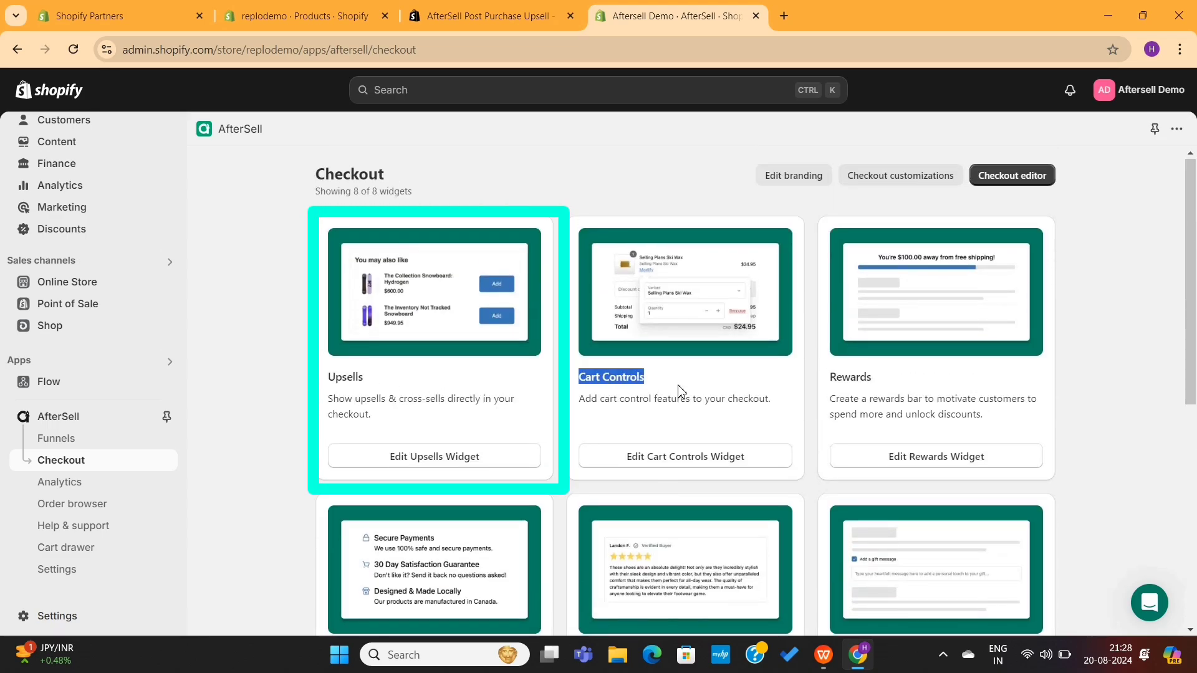
pyautogui.click(681, 393)
pyautogui.moveTo(829, 381); pyautogui.dragTo(873, 382)
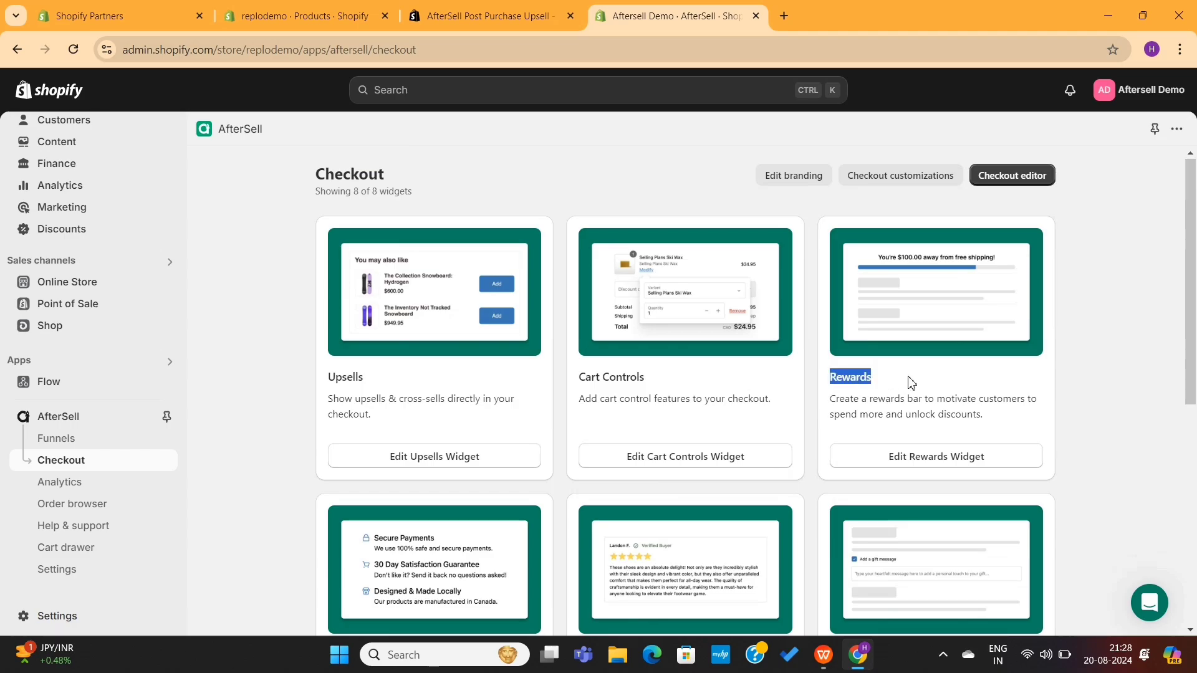
pyautogui.click(891, 437)
# - Review the Notes widget card, then open the Upsells widget in the Checkout Editor
pyautogui.scroll(-3, 890, 456)
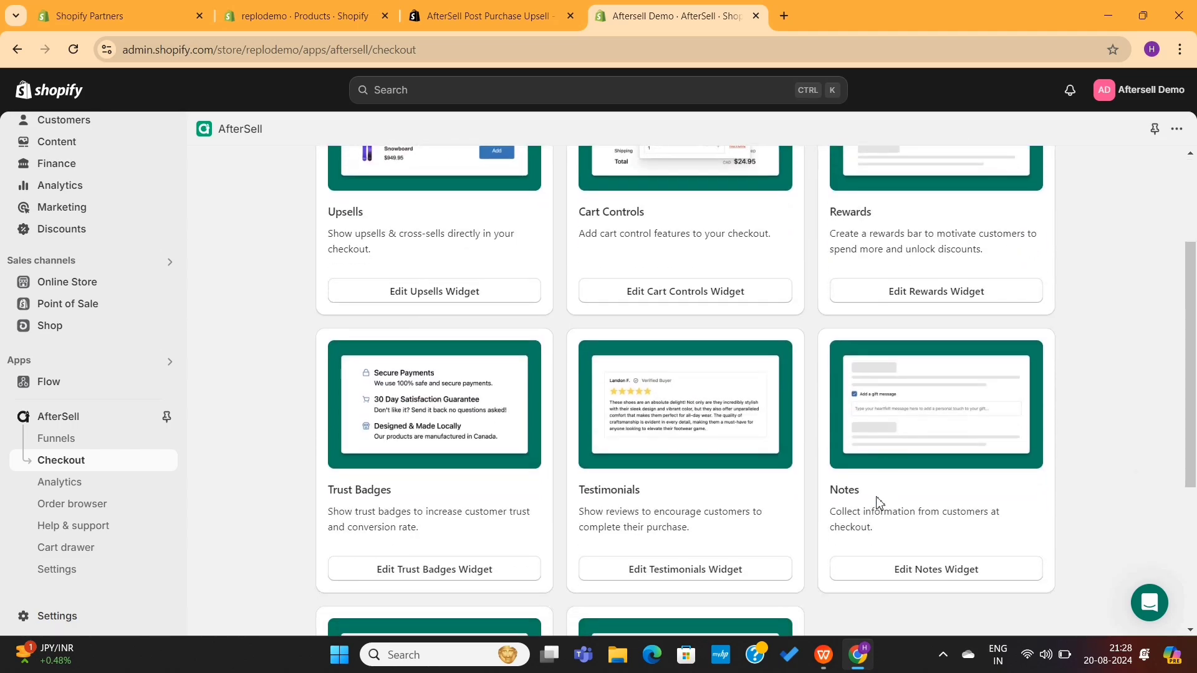
pyautogui.moveTo(879, 503); pyautogui.dragTo(797, 503)
pyautogui.click(665, 506)
pyautogui.scroll(-3, 468, 507)
pyautogui.scroll(5, 473, 503)
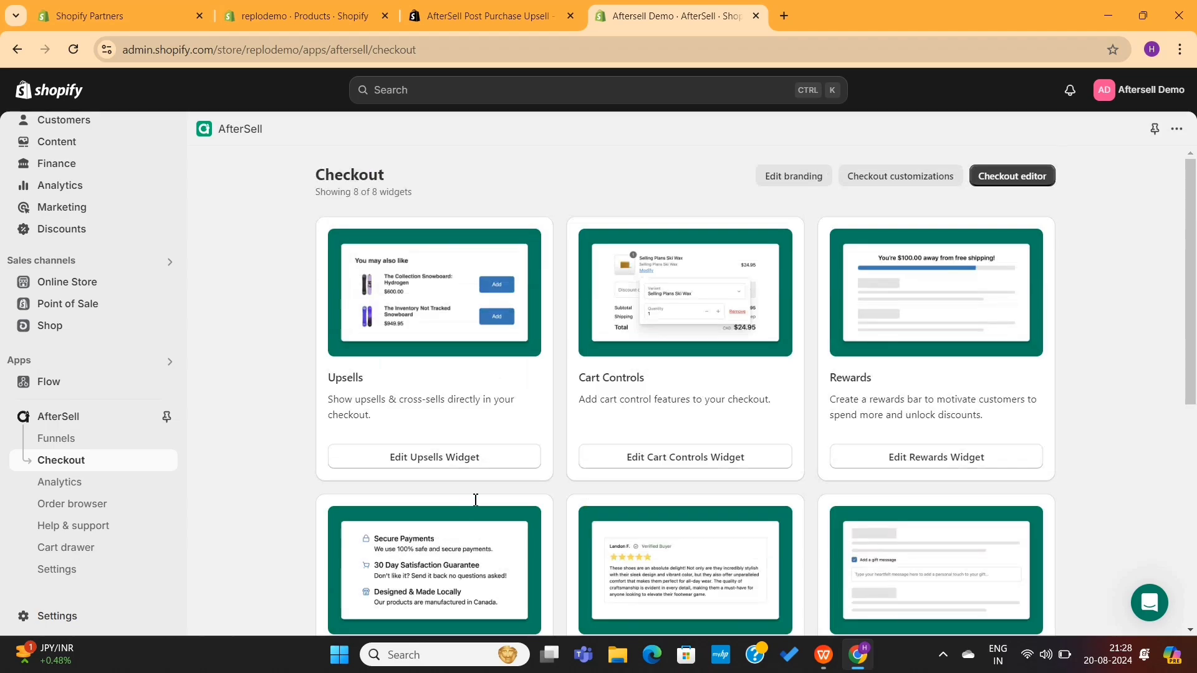
pyautogui.click(493, 463)
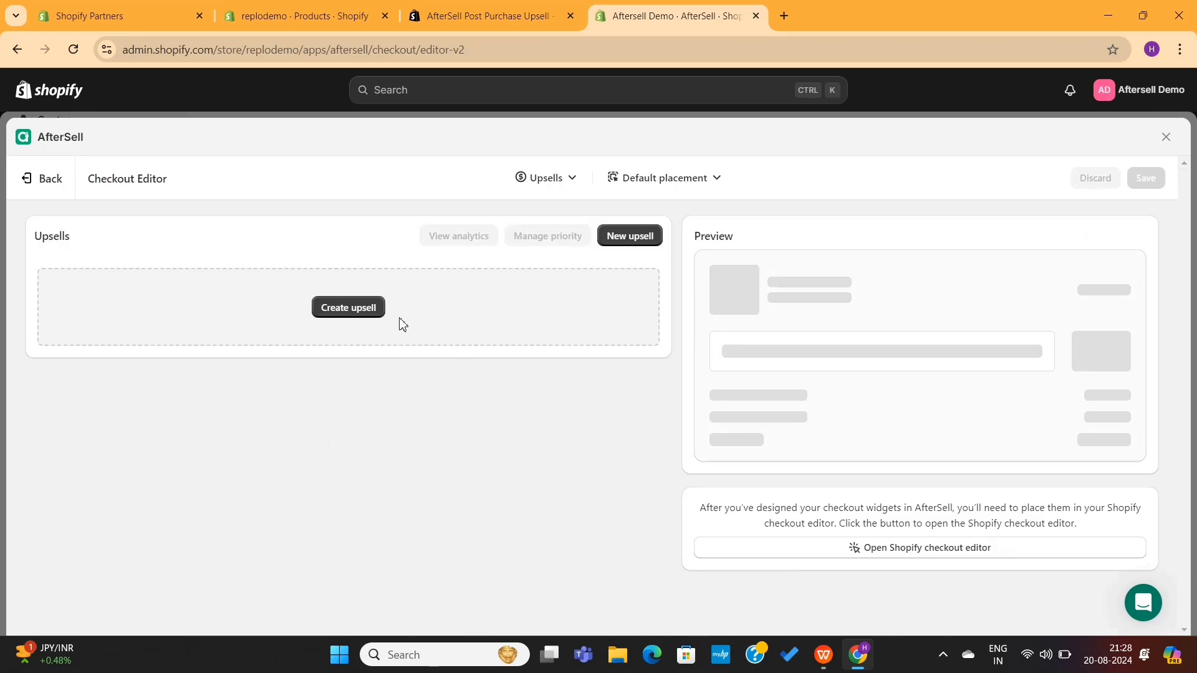
# - Go back from the Upsells Checkout Editor to the Checkout widgets list
pyautogui.click(49, 184)
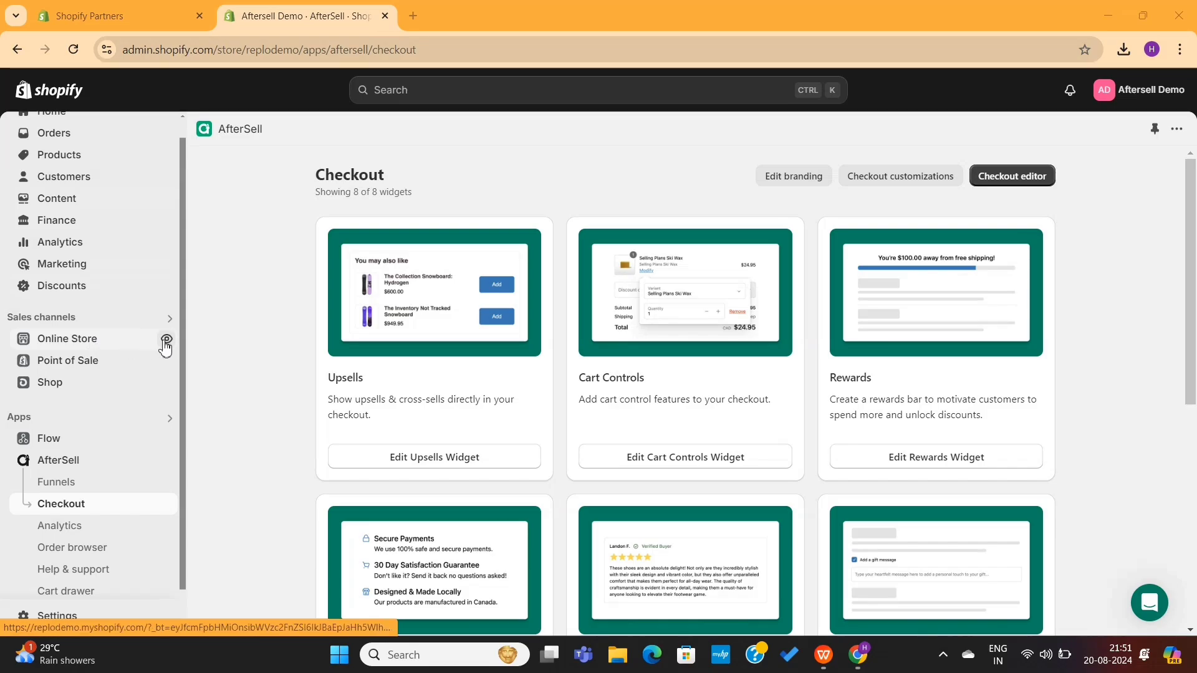
# - View the online store, glance at the Dumbells for Home Workout page, and close that tab
pyautogui.click(167, 339)
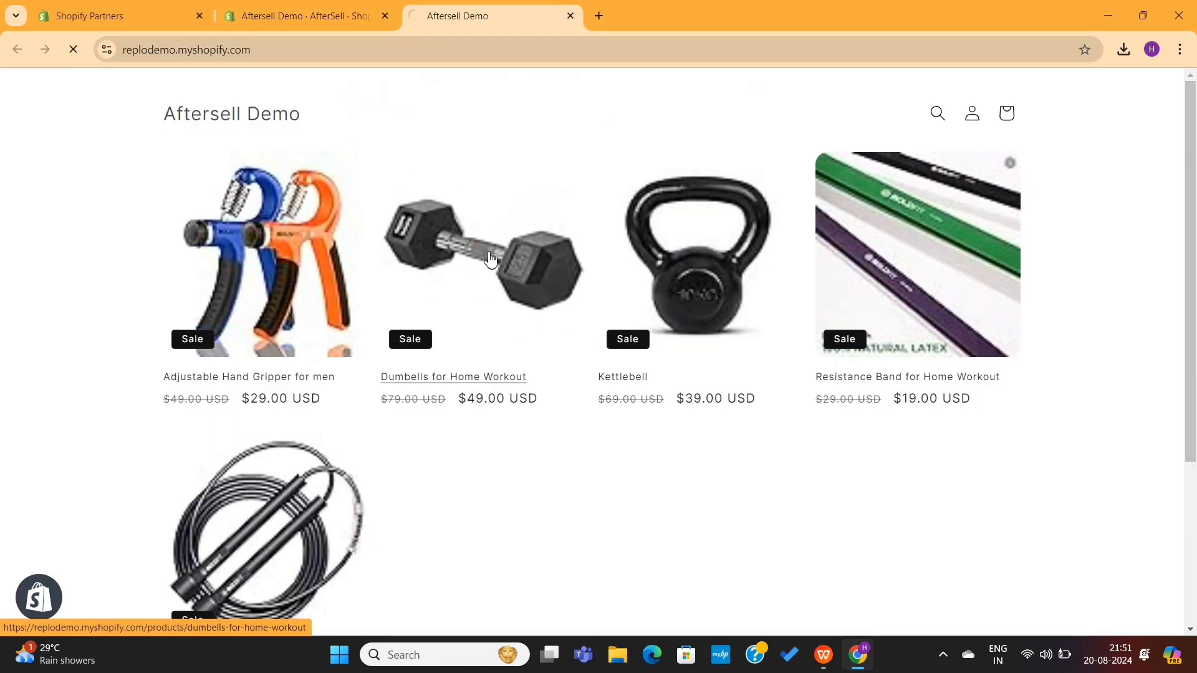
pyautogui.click(506, 301)
pyautogui.scroll(-5, 505, 302)
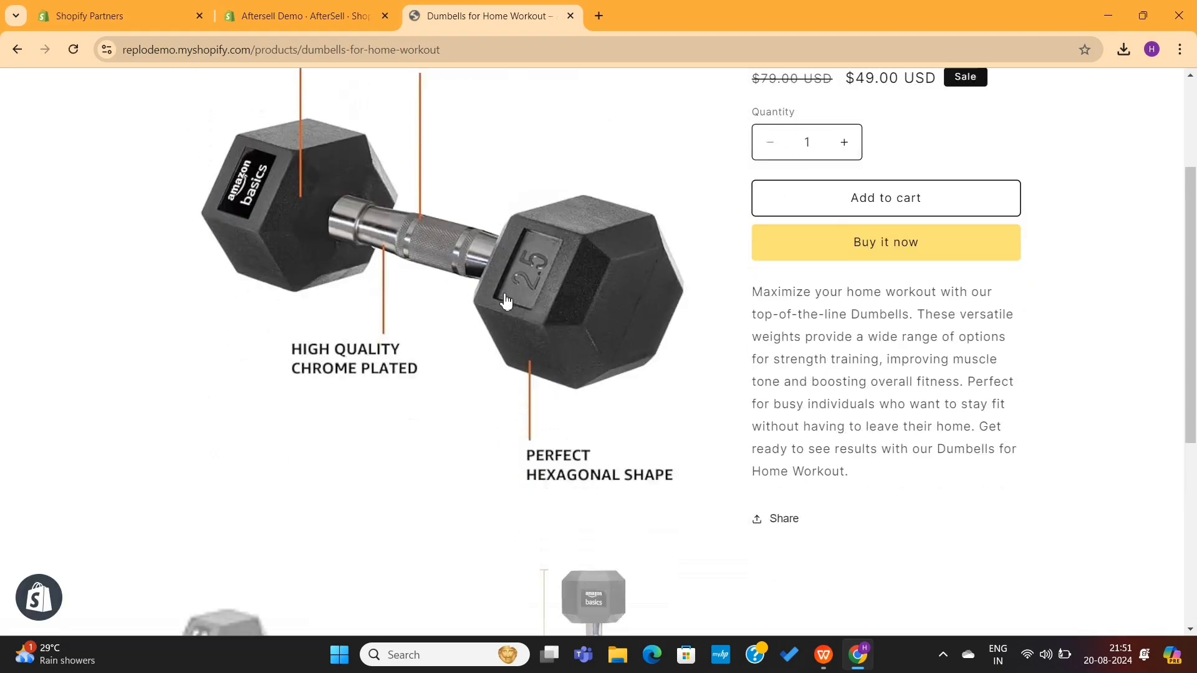
pyautogui.scroll(5, 506, 302)
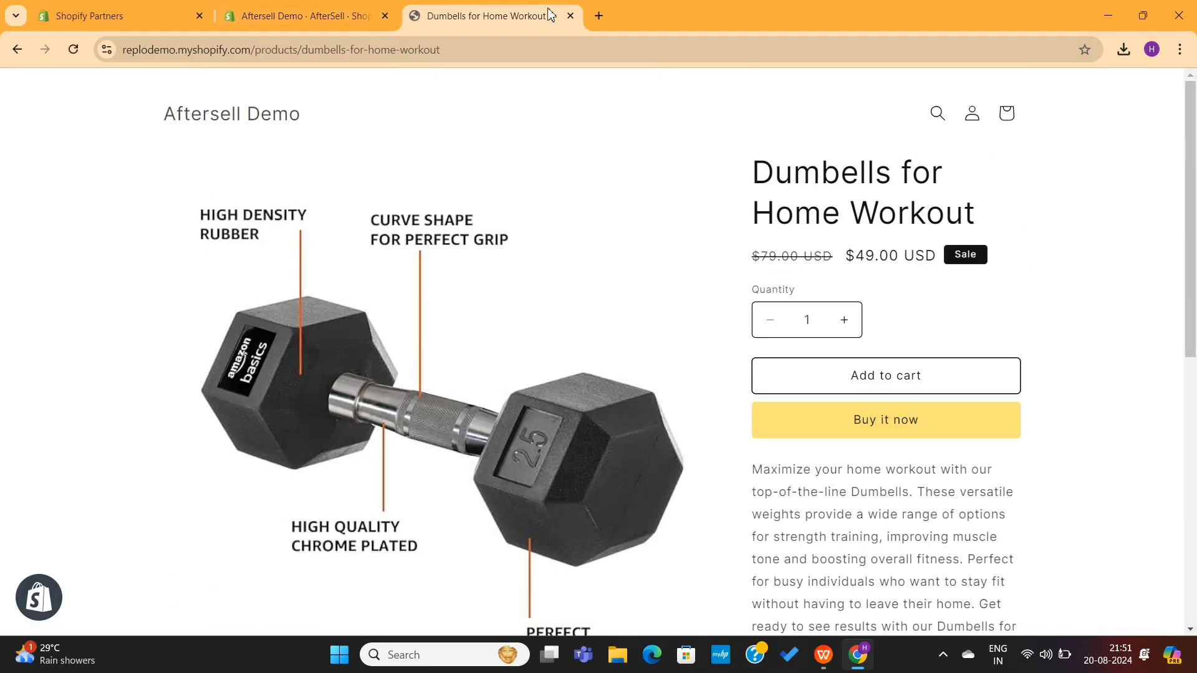
pyautogui.click(571, 17)
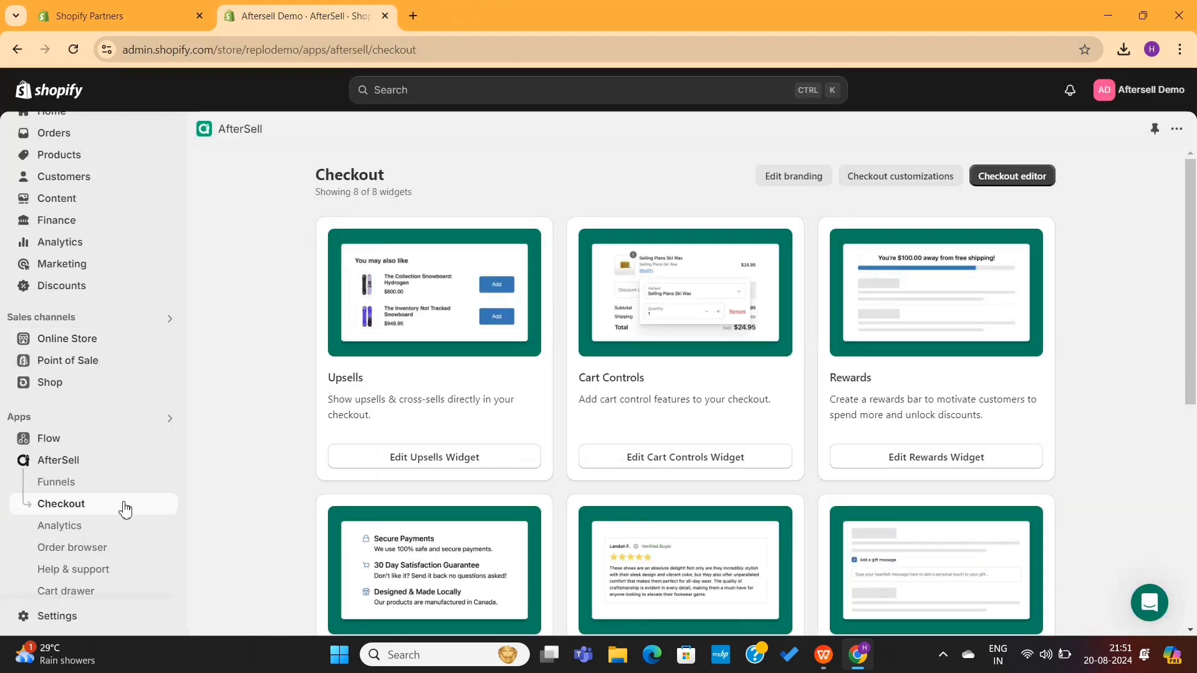
# - Activate the Bogus (for testing) payment gateway under Settings > Payments
pyautogui.click(69, 617)
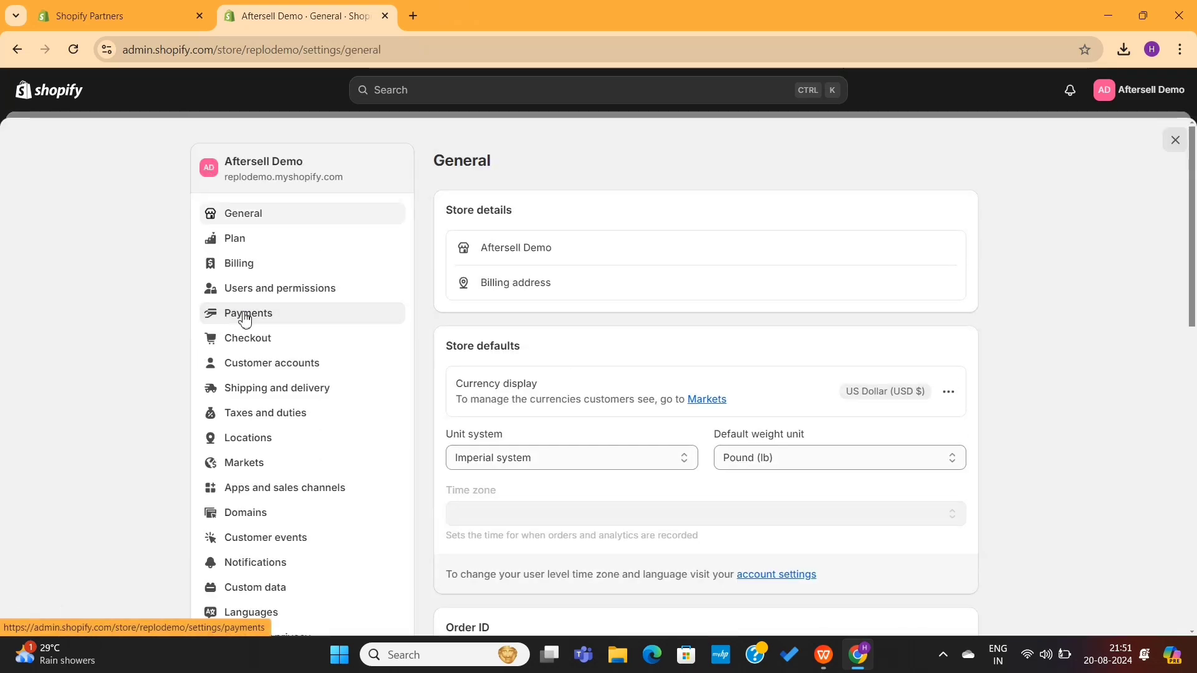
pyautogui.click(245, 319)
pyautogui.click(419, 169)
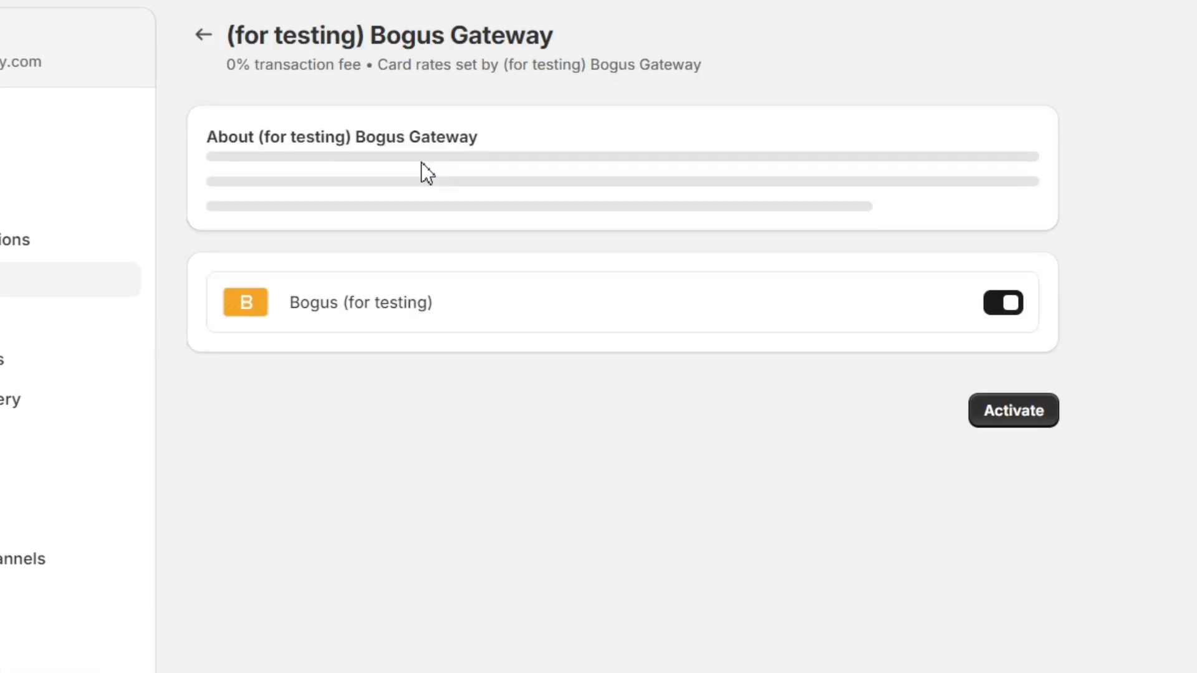
pyautogui.click(1011, 631)
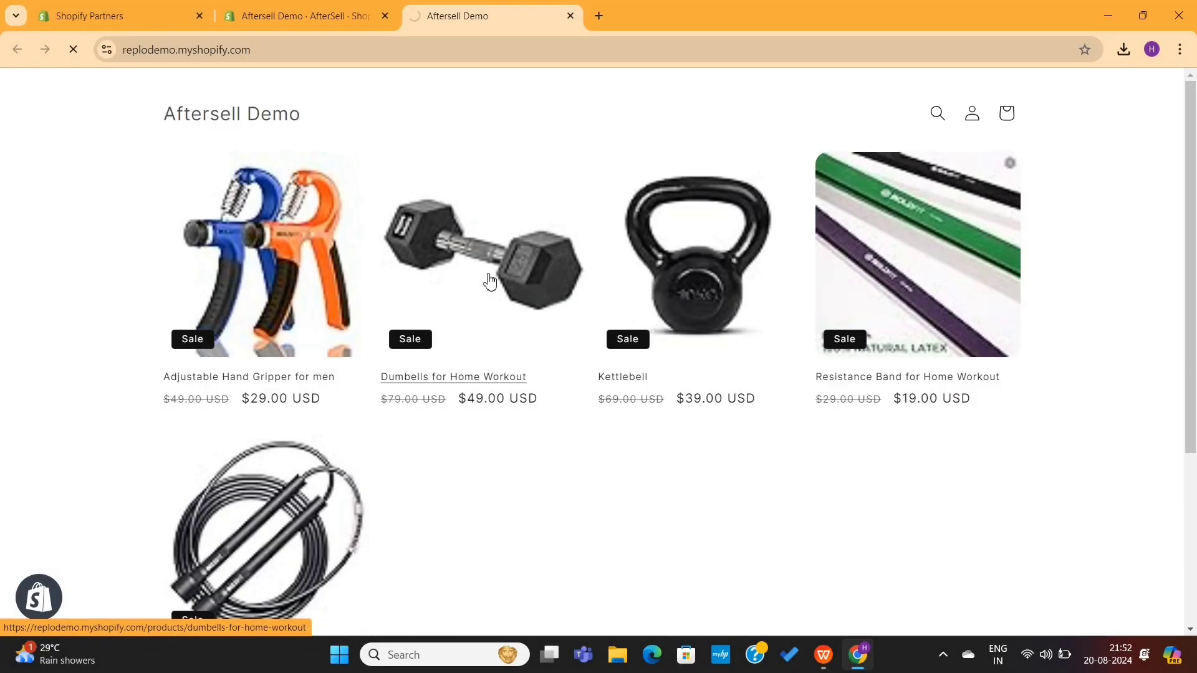
# - Buy the Dumbells for Home Workout now and fill in the contact e-mail and customer's name
pyautogui.click(490, 282)
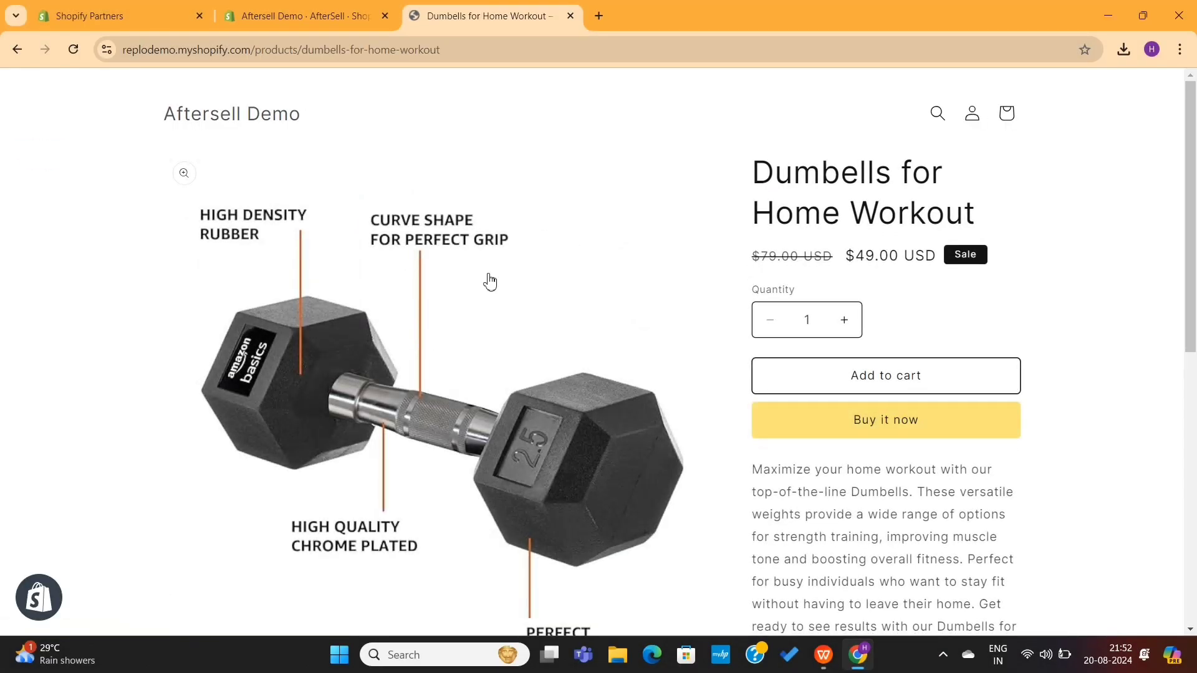
pyautogui.click(872, 425)
pyautogui.click(299, 199)
pyautogui.click(293, 303)
pyautogui.click(267, 378)
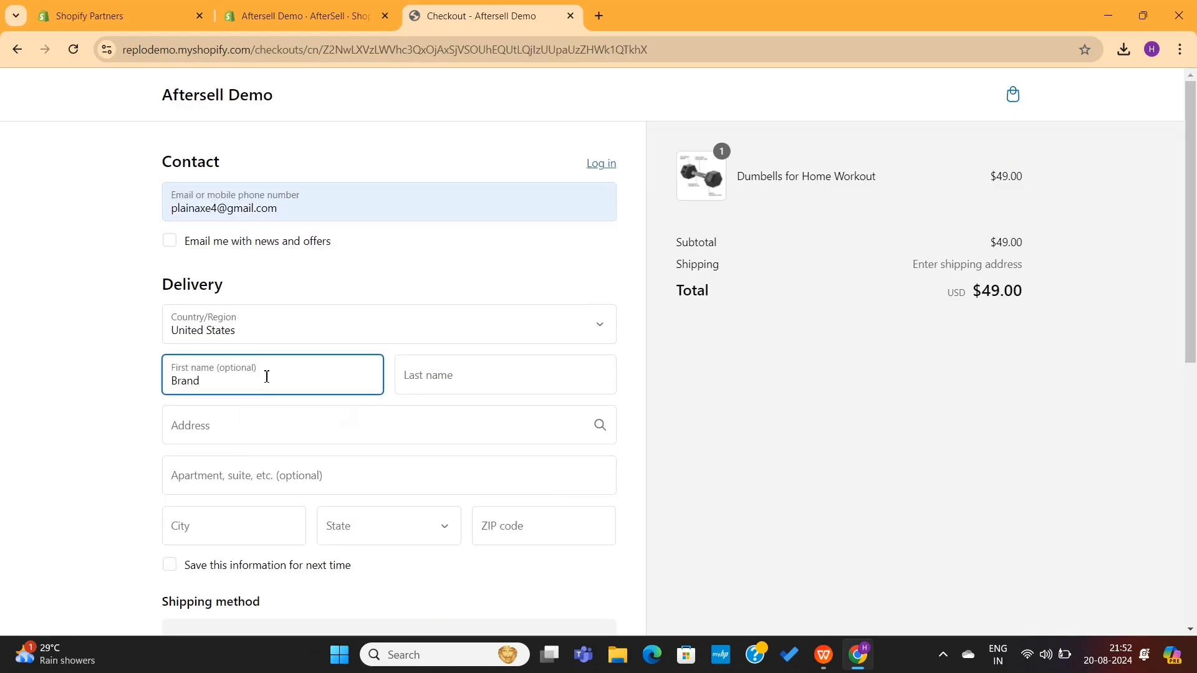
pyautogui.click(430, 377)
# - Fill in the delivery address from a suggested address and choose the state
pyautogui.click(360, 419)
pyautogui.click(312, 477)
pyautogui.click(333, 431)
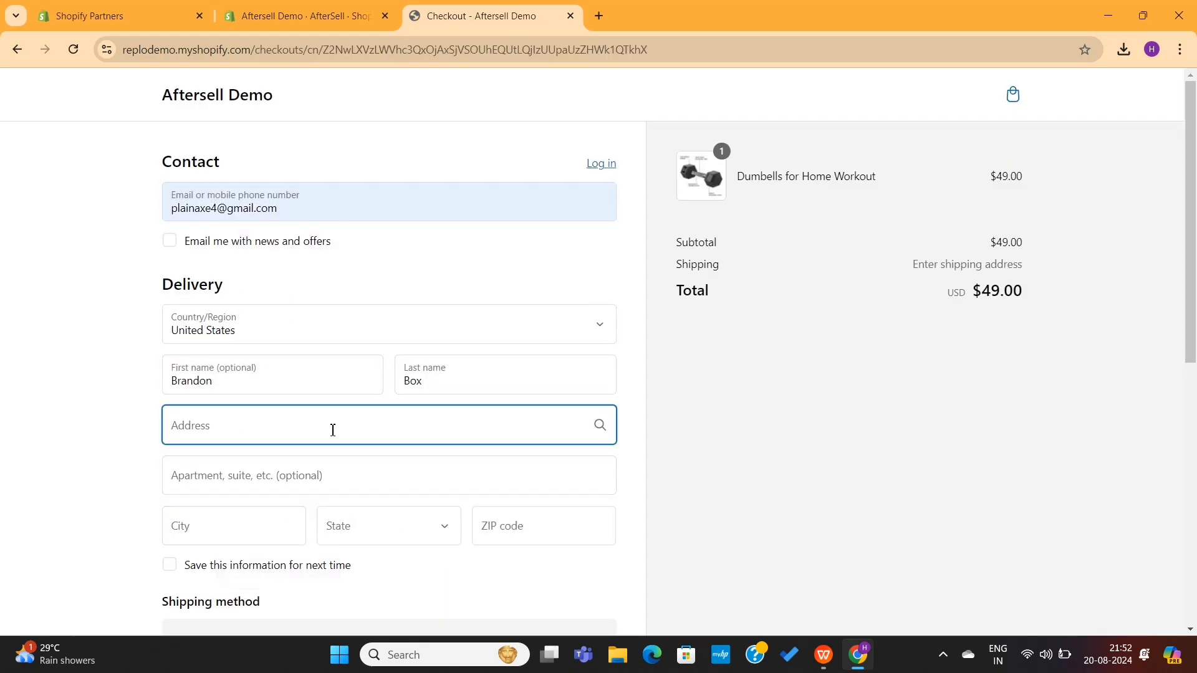
pyautogui.scroll(-2, 333, 430)
pyautogui.write('San diego')
pyautogui.click(358, 441)
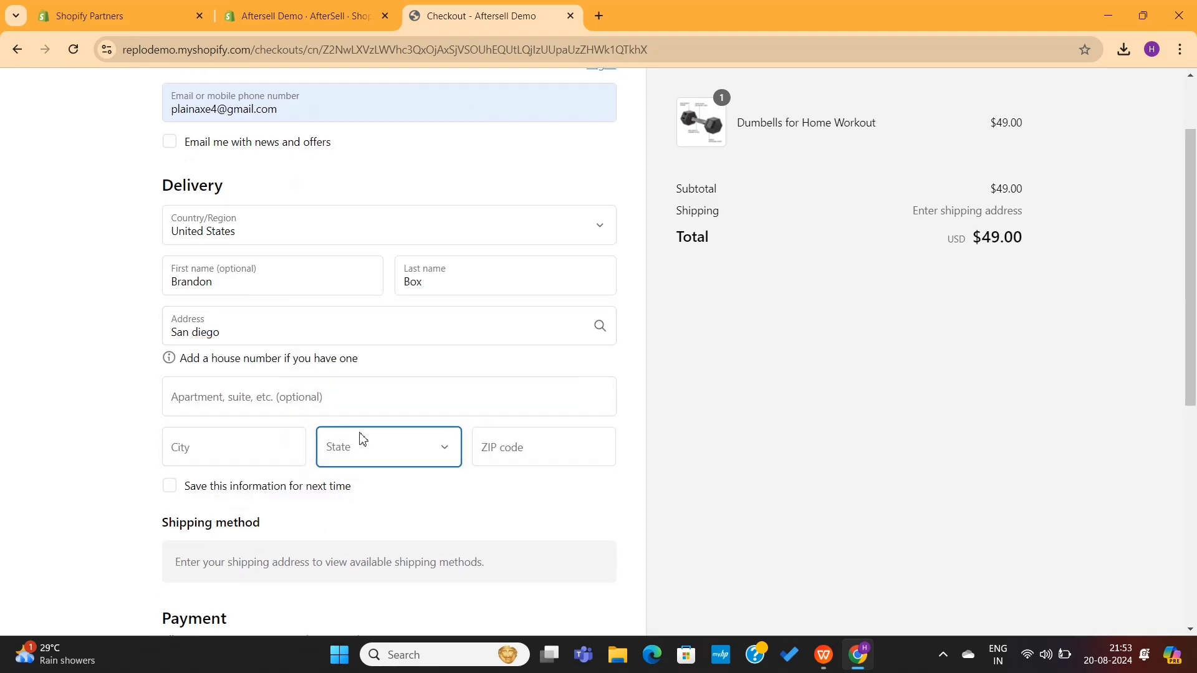
pyautogui.scroll(-1, 358, 441)
pyautogui.click(396, 220)
pyautogui.hotkey('shift', 'Tab')
pyautogui.hotkey('shift', 'Tab')
pyautogui.hotkey('shift', 'Tab')
pyautogui.click(277, 425)
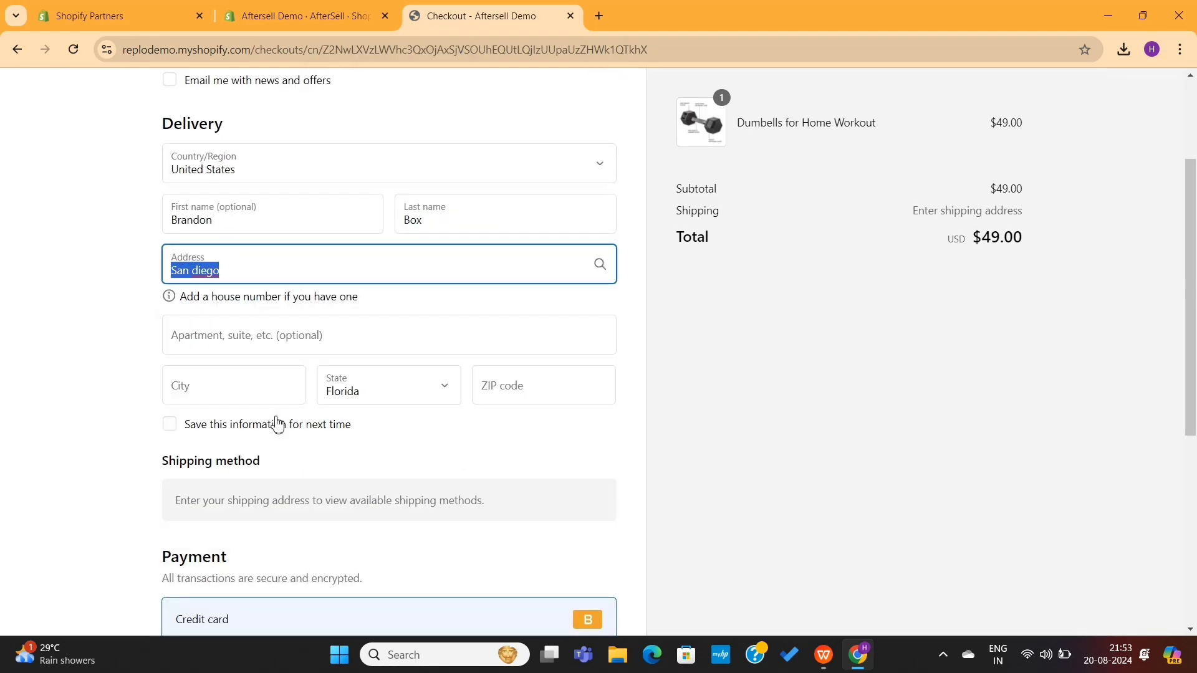
pyautogui.scroll(-3, 374, 406)
pyautogui.scroll(3, 406, 401)
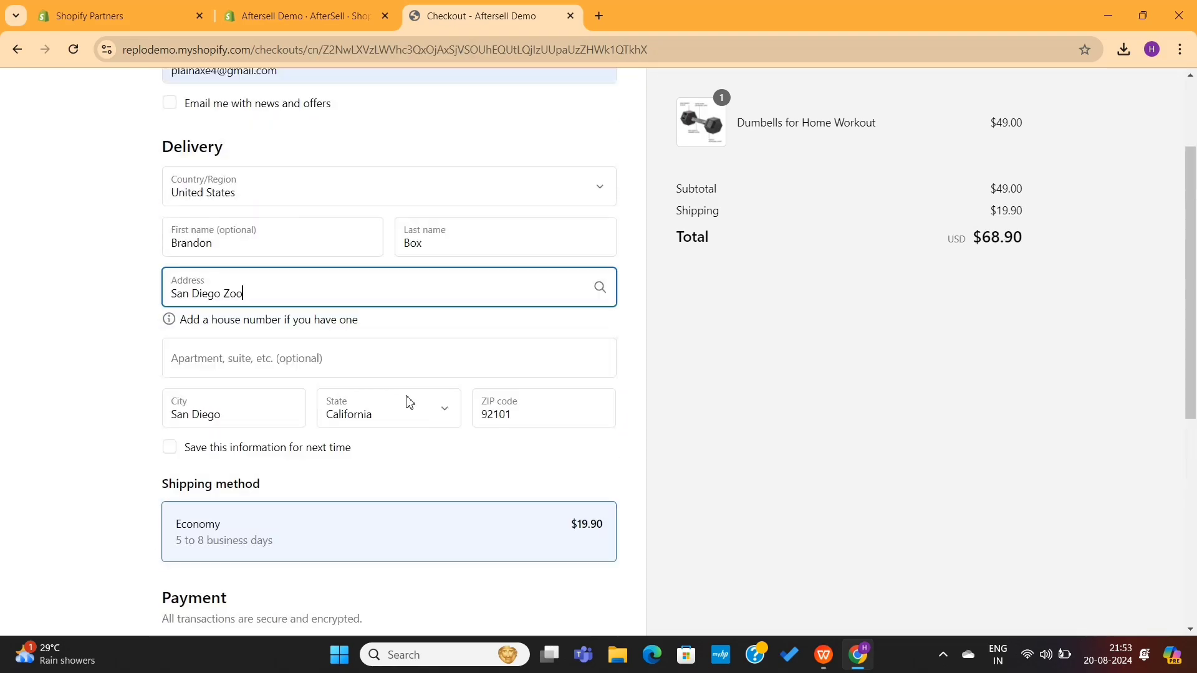
pyautogui.scroll(-5, 406, 400)
pyautogui.moveTo(176, 237); pyautogui.dragTo(620, 225)
pyautogui.scroll(-2, 287, 293)
# - Enter the Bogus test card number 1 with its expiry and security code, then pay
pyautogui.click(287, 293)
pyautogui.write('1')
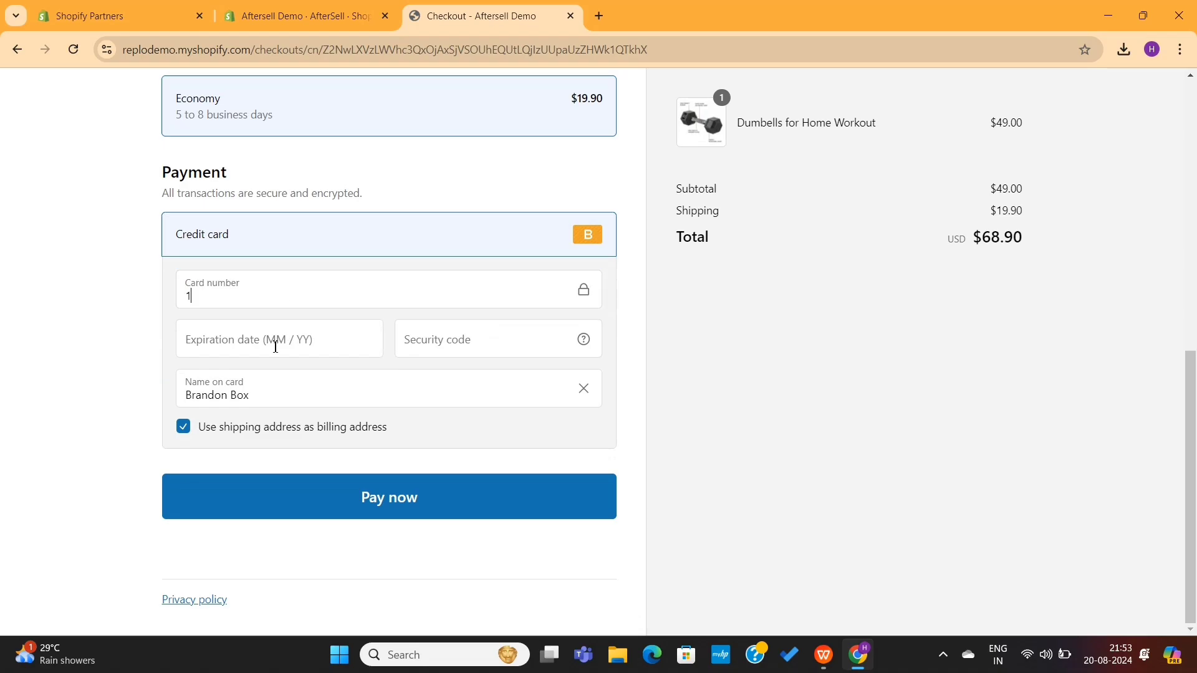
pyautogui.click(275, 339)
pyautogui.write('0128')
pyautogui.click(441, 336)
pyautogui.write('987')
pyautogui.press('Return')
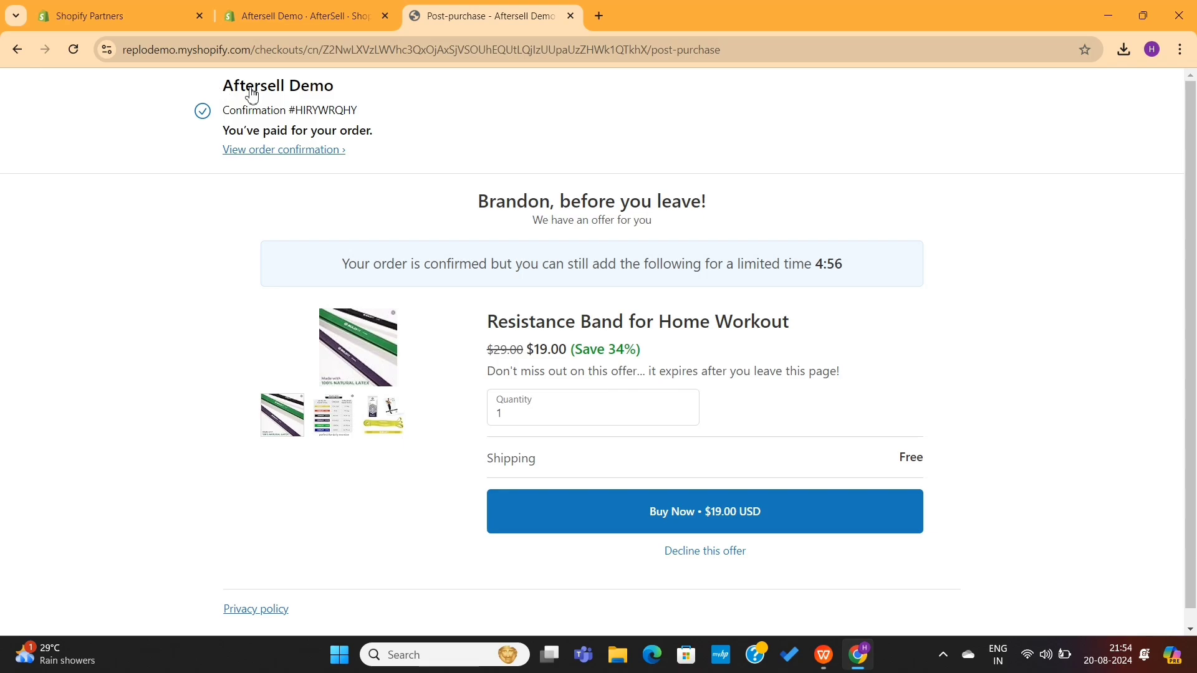
# - Review the Resistance Band offer, keep quantity at 1, and accept the upsell
pyautogui.moveTo(224, 87); pyautogui.dragTo(381, 127)
pyautogui.click(392, 129)
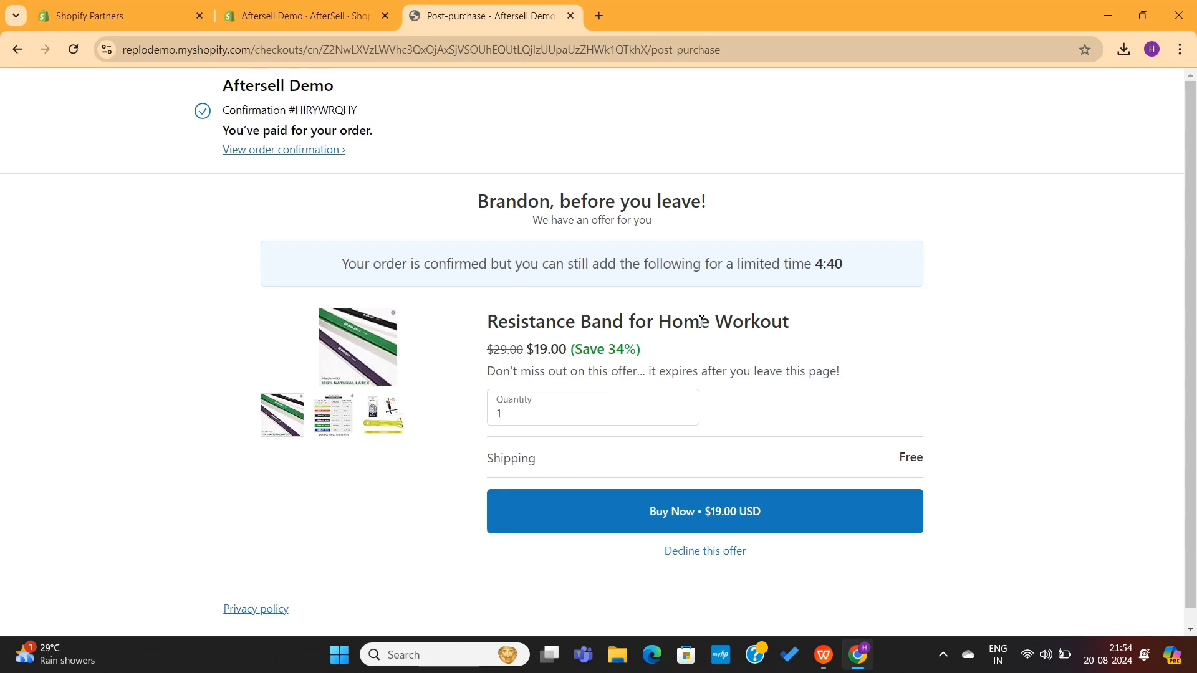
pyautogui.scroll(-1, 703, 325)
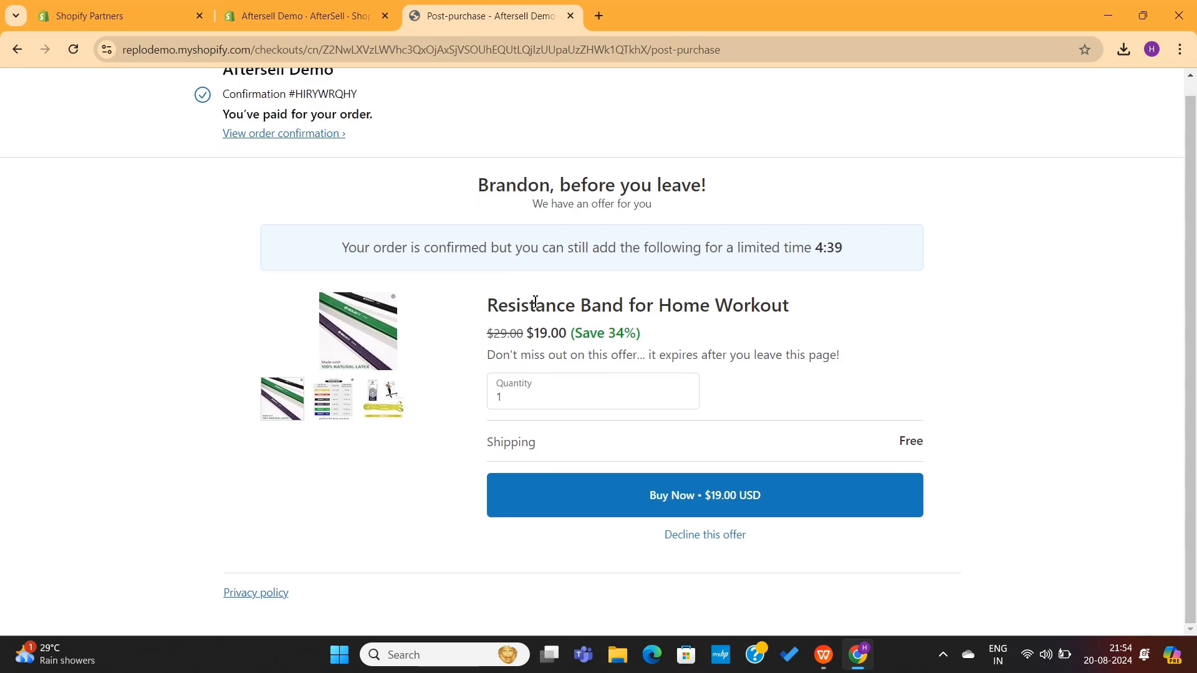
pyautogui.click(684, 394)
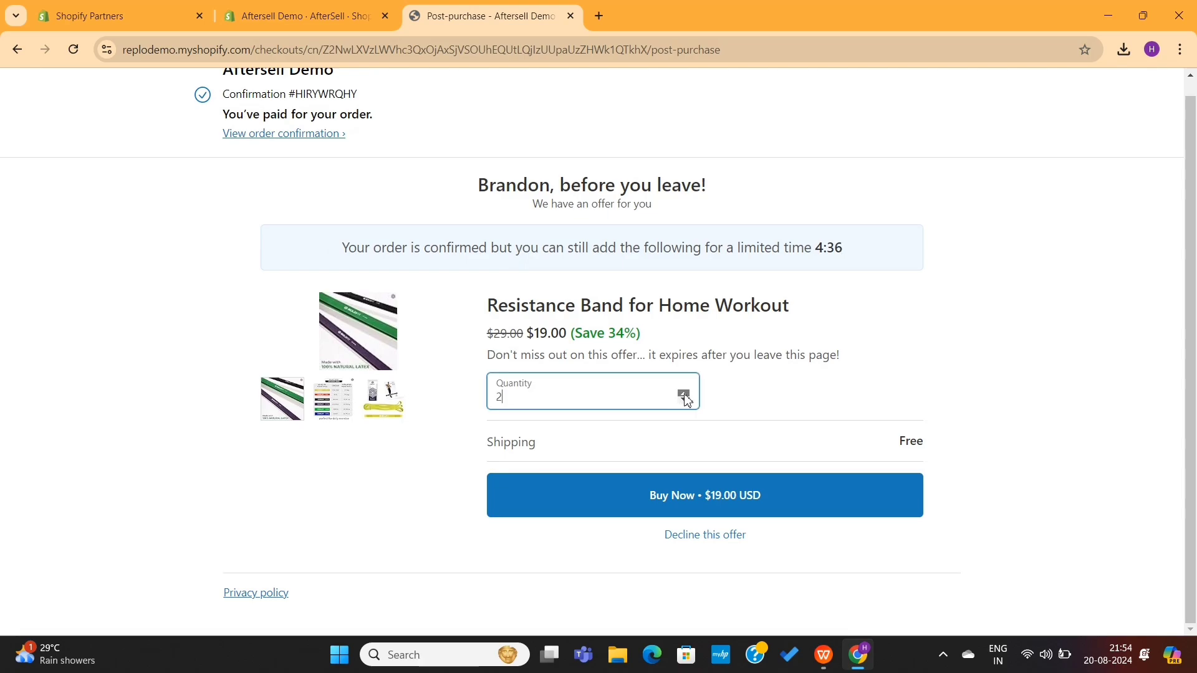
pyautogui.click(684, 393)
pyautogui.click(685, 403)
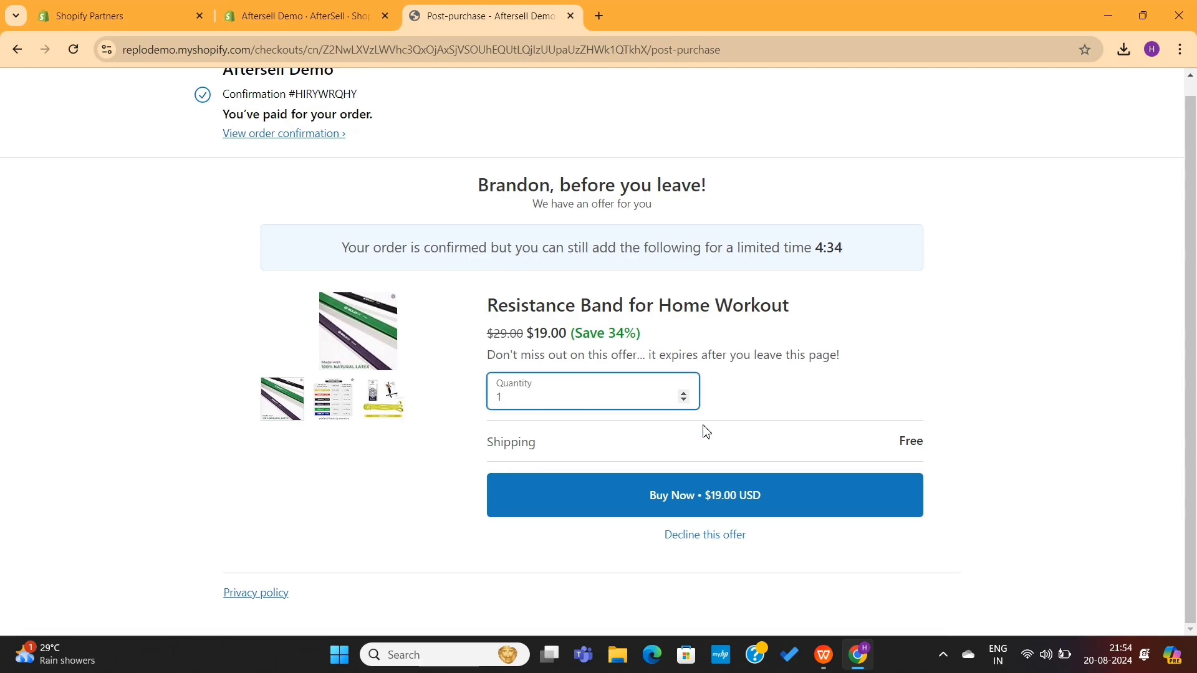
pyautogui.moveTo(873, 445); pyautogui.dragTo(956, 443)
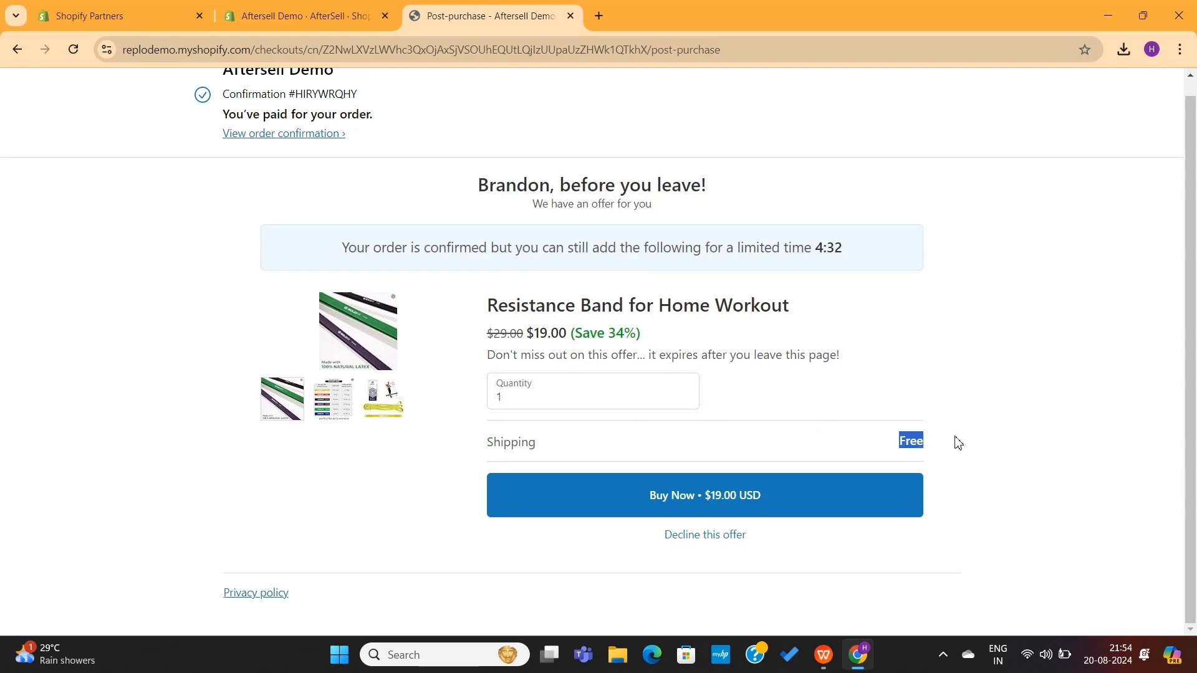
pyautogui.click(956, 444)
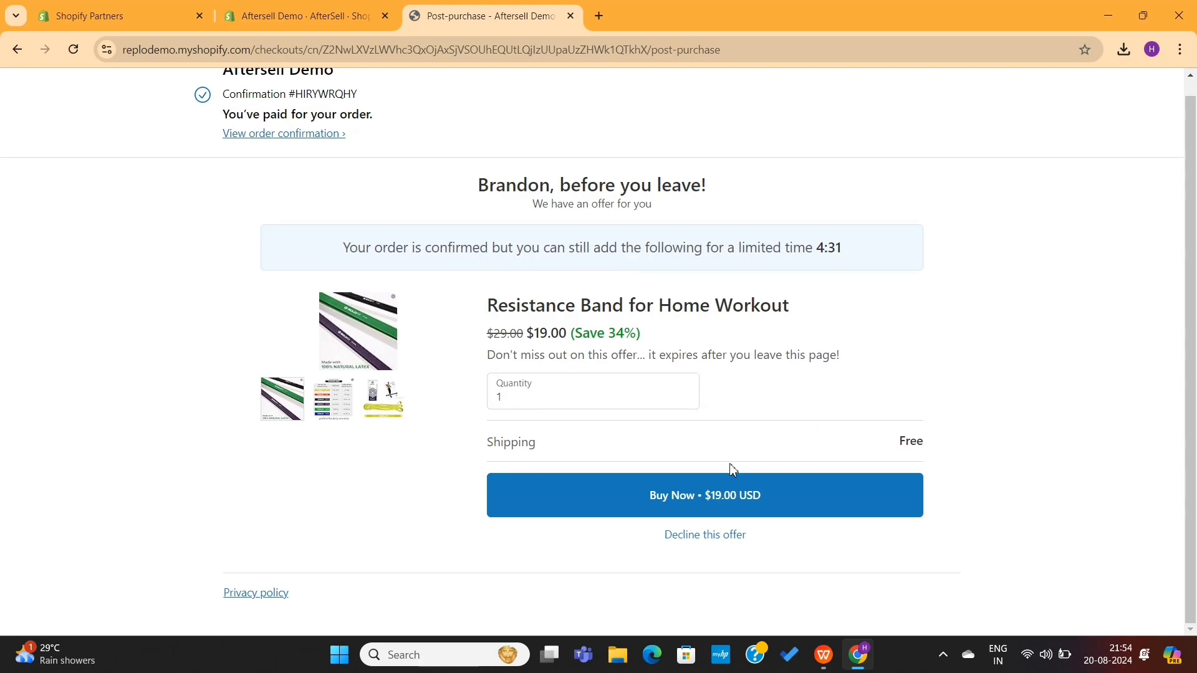
pyautogui.click(696, 497)
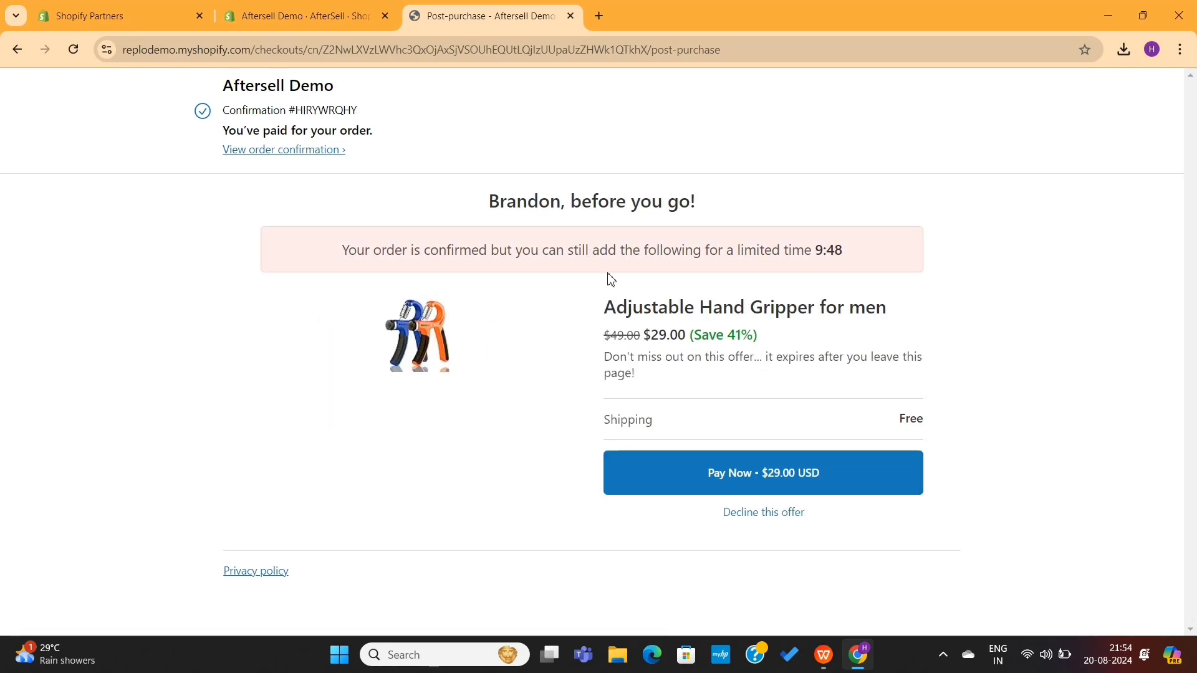
# - Decline the Hand Gripper downsell offer
pyautogui.moveTo(602, 308); pyautogui.dragTo(896, 306)
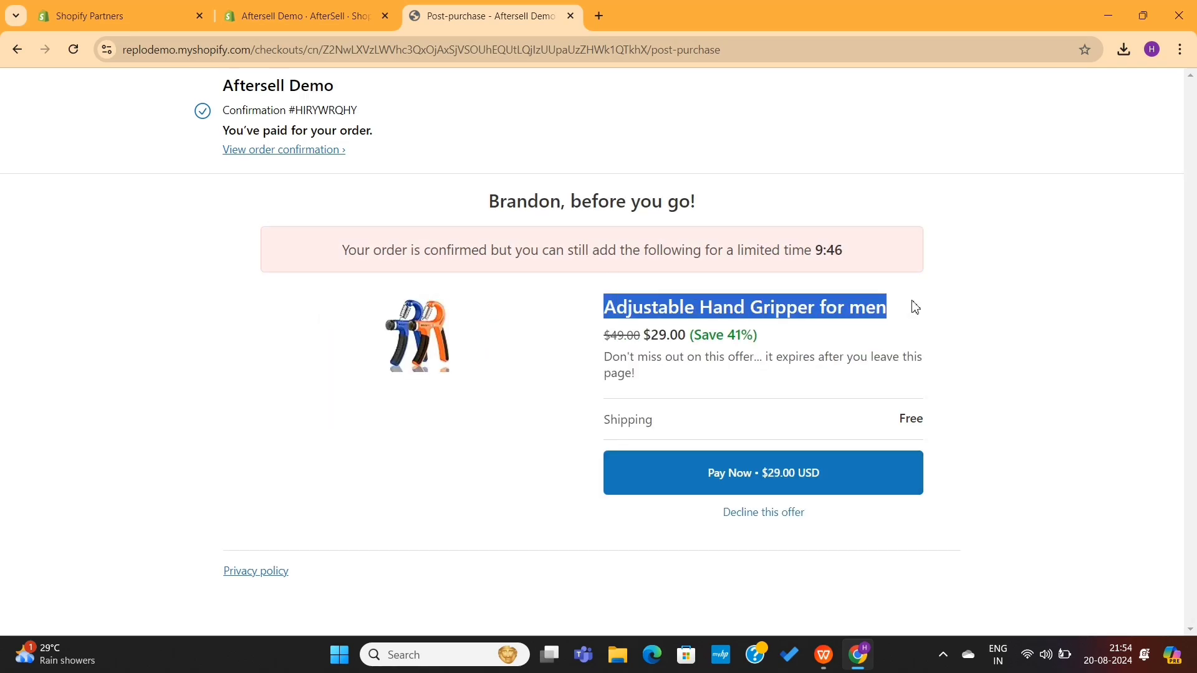
pyautogui.click(912, 307)
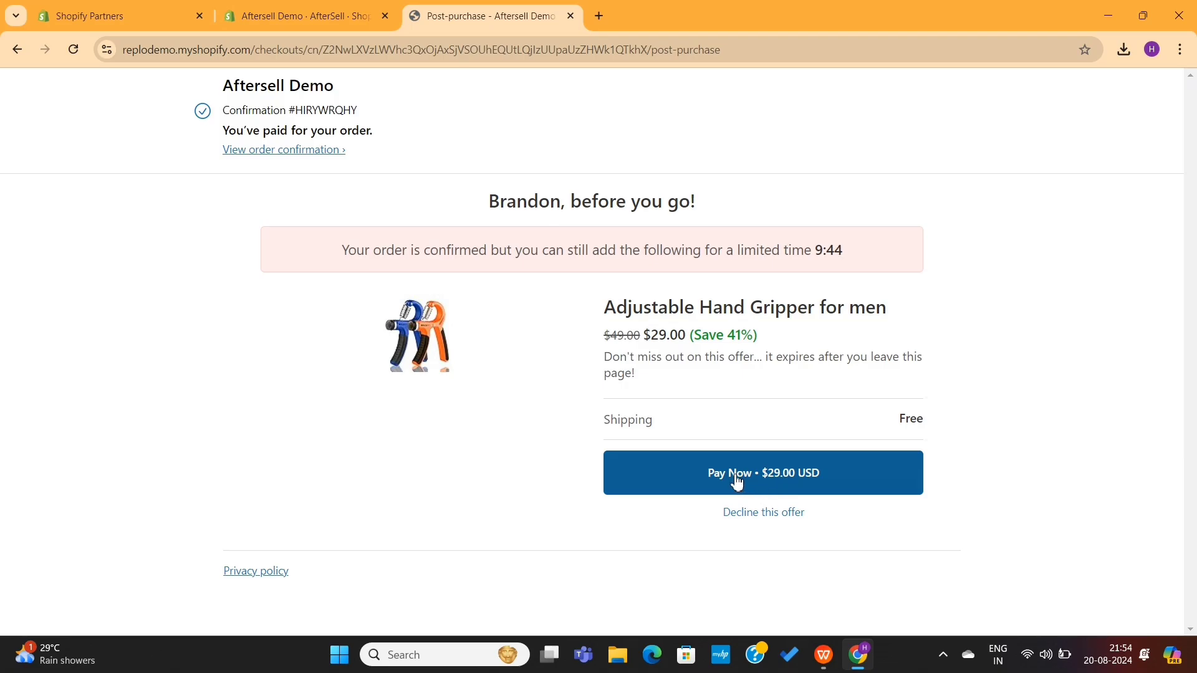
pyautogui.click(762, 516)
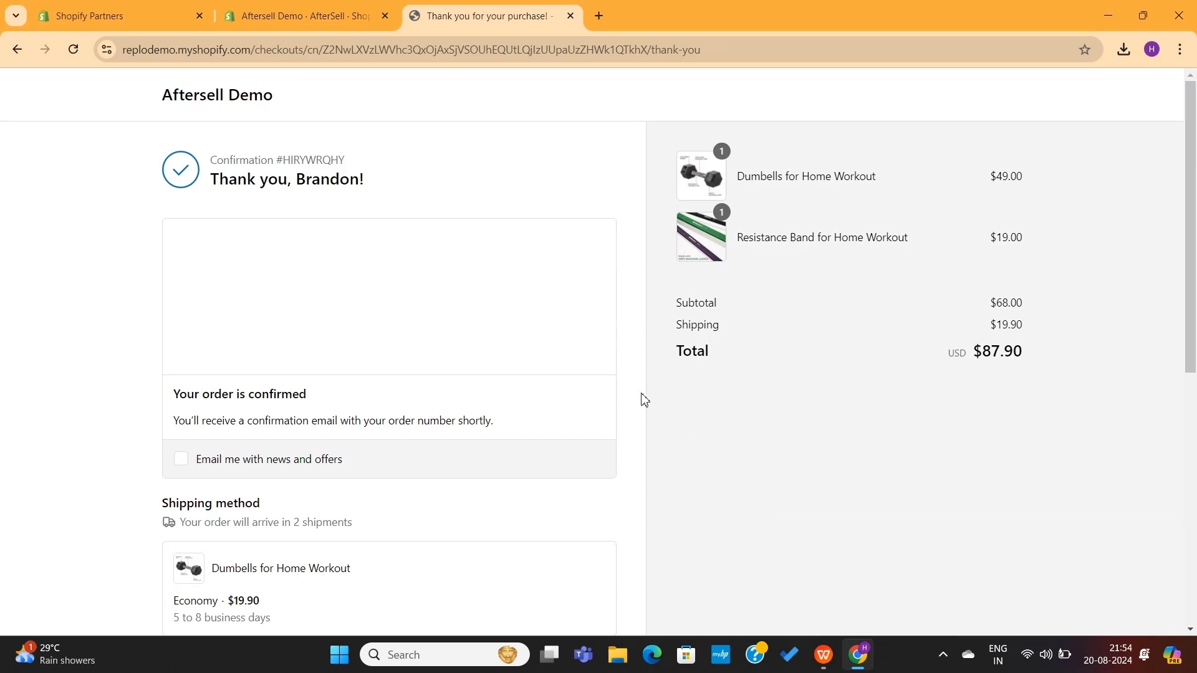
# - Scroll through the order thank-you page, checking the order totals
pyautogui.scroll(-1, 630, 361)
pyautogui.scroll(1, 632, 362)
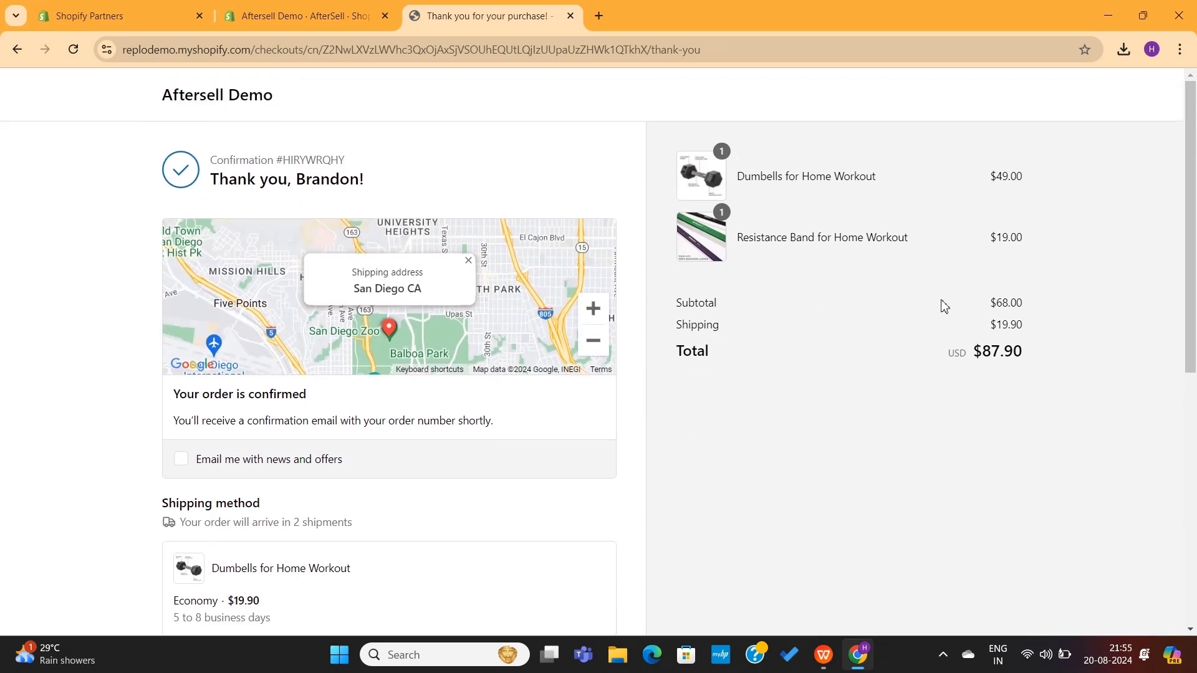
pyautogui.moveTo(976, 307); pyautogui.dragTo(1068, 328)
pyautogui.click(1069, 329)
pyautogui.scroll(-2, 843, 382)
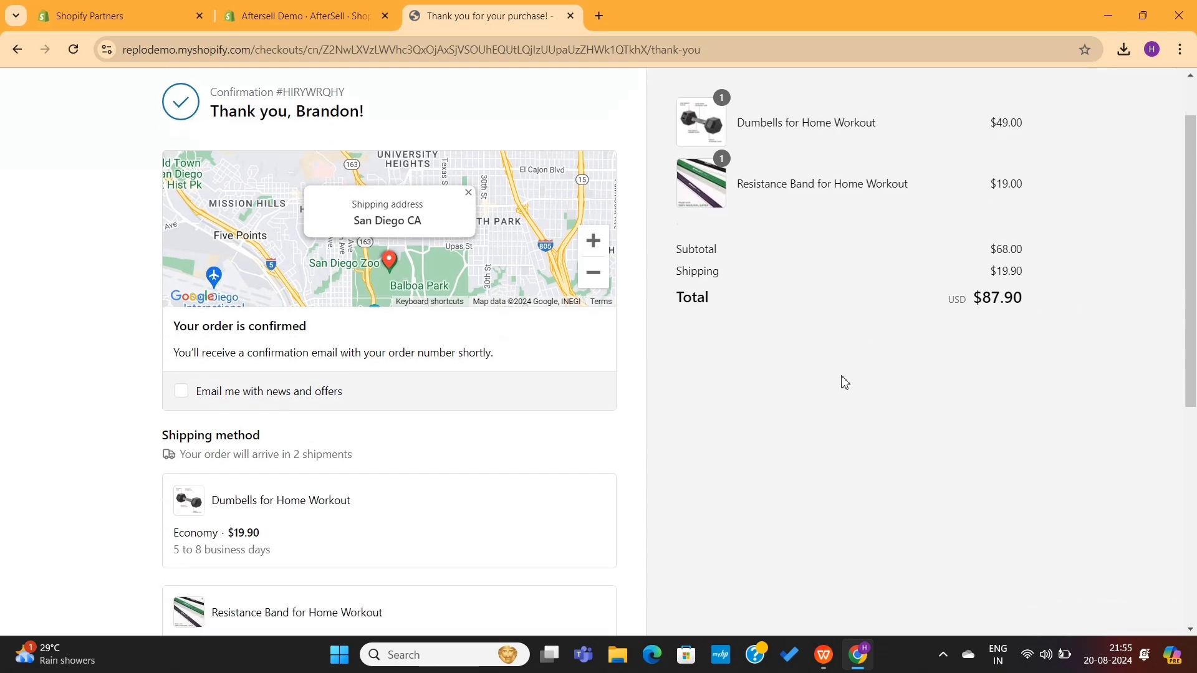
pyautogui.scroll(-5, 843, 381)
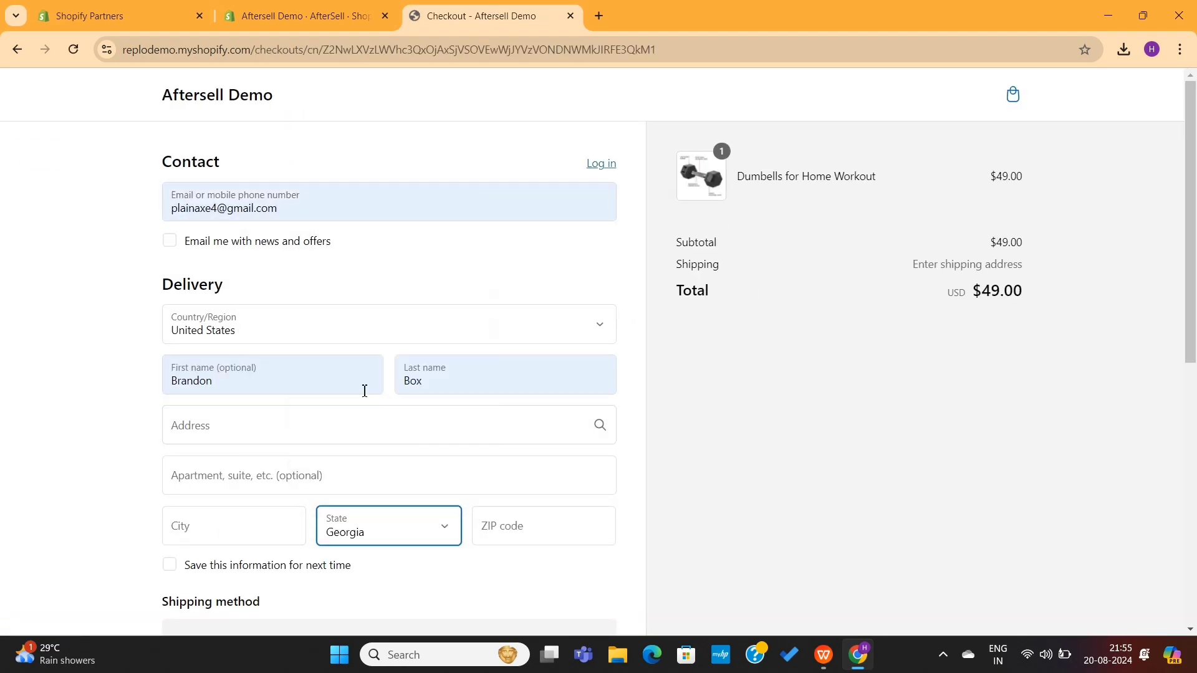
# - Pay for the repeat Dumbbells order, decline the Resistance Band, and buy the $9.00 Skipping rope
pyautogui.click(326, 291)
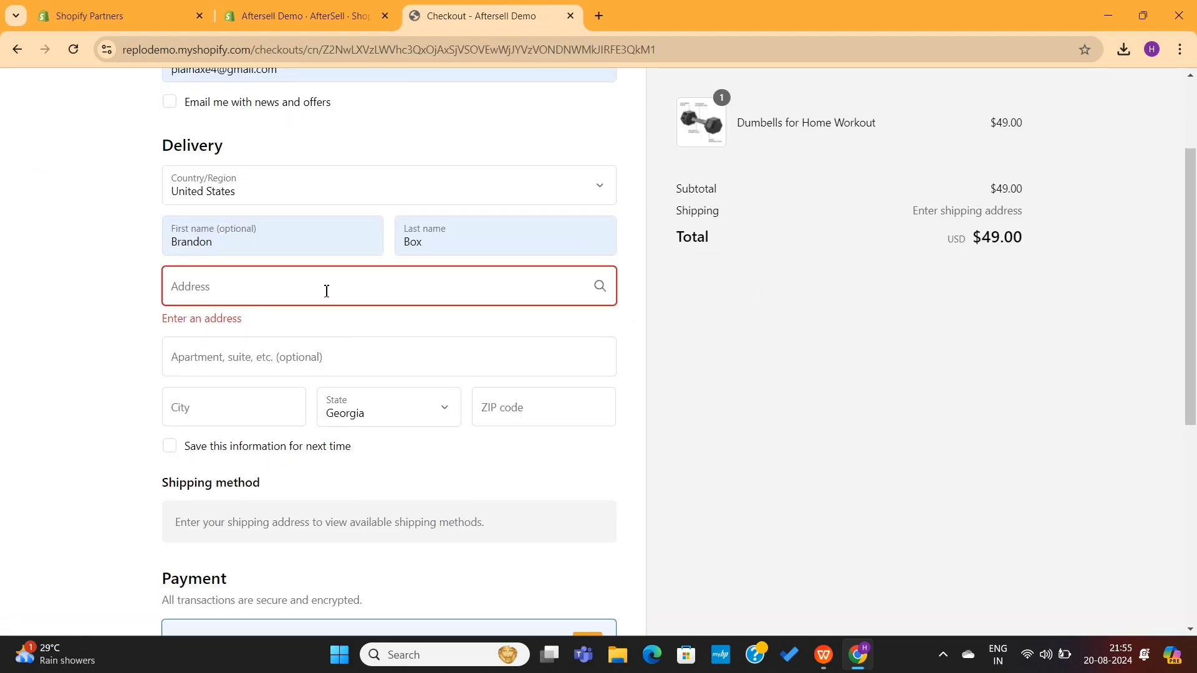
pyautogui.scroll(-4, 418, 366)
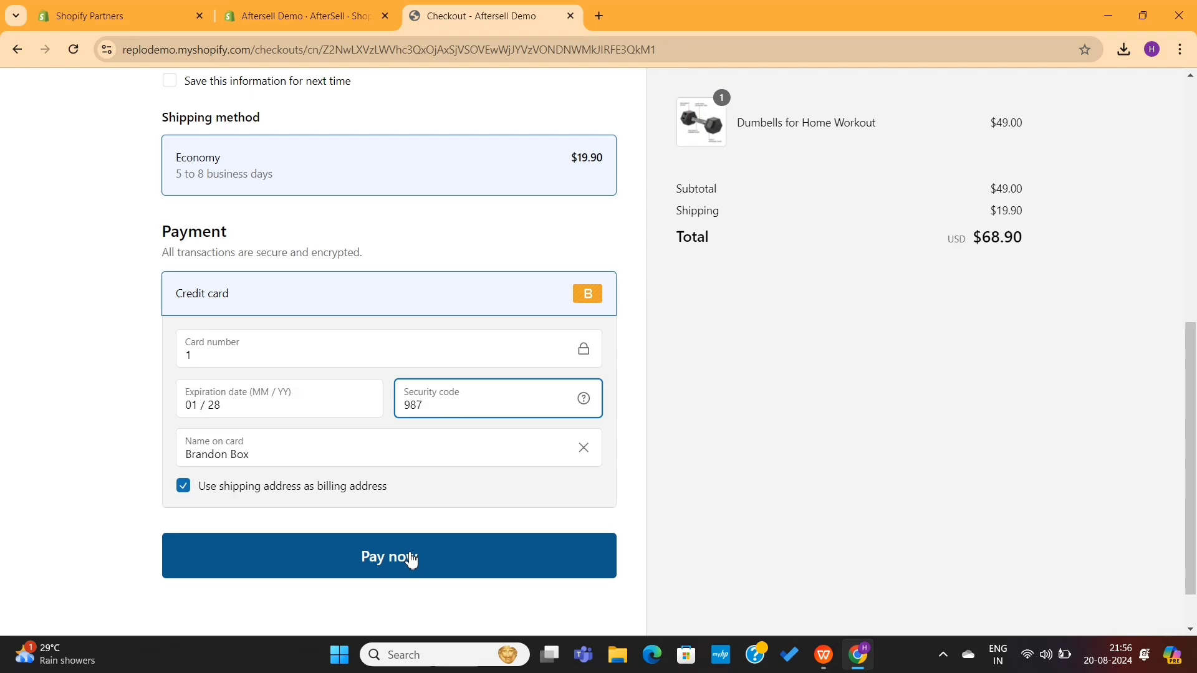
pyautogui.click(412, 556)
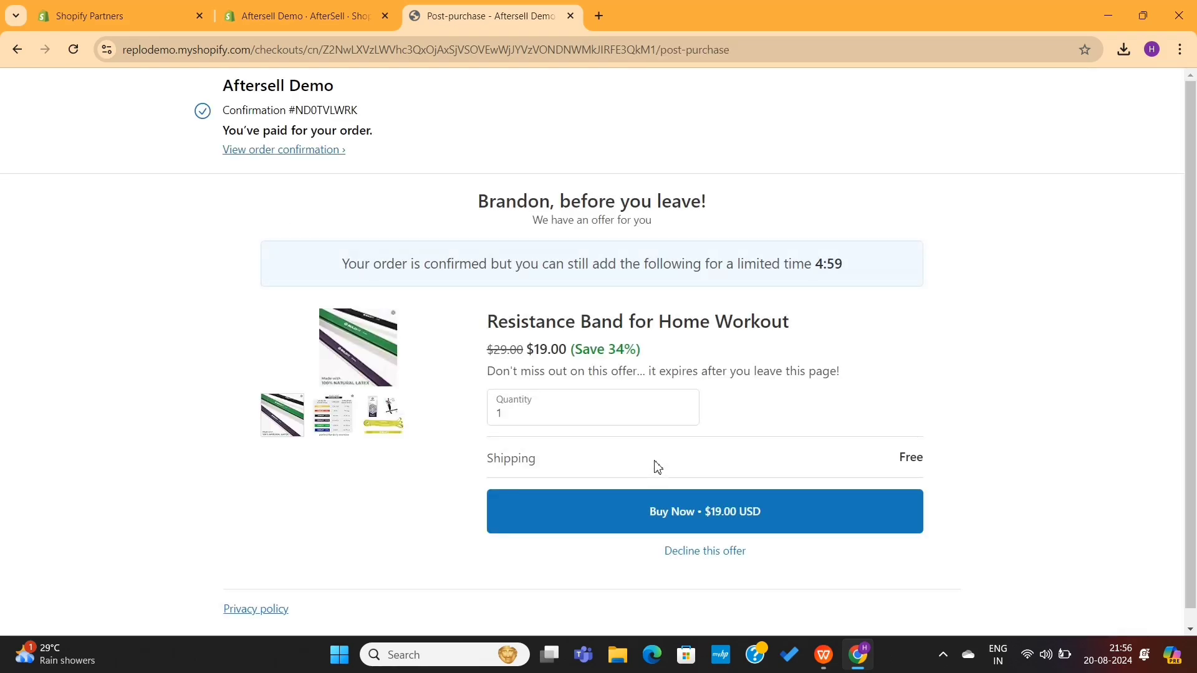
pyautogui.click(686, 560)
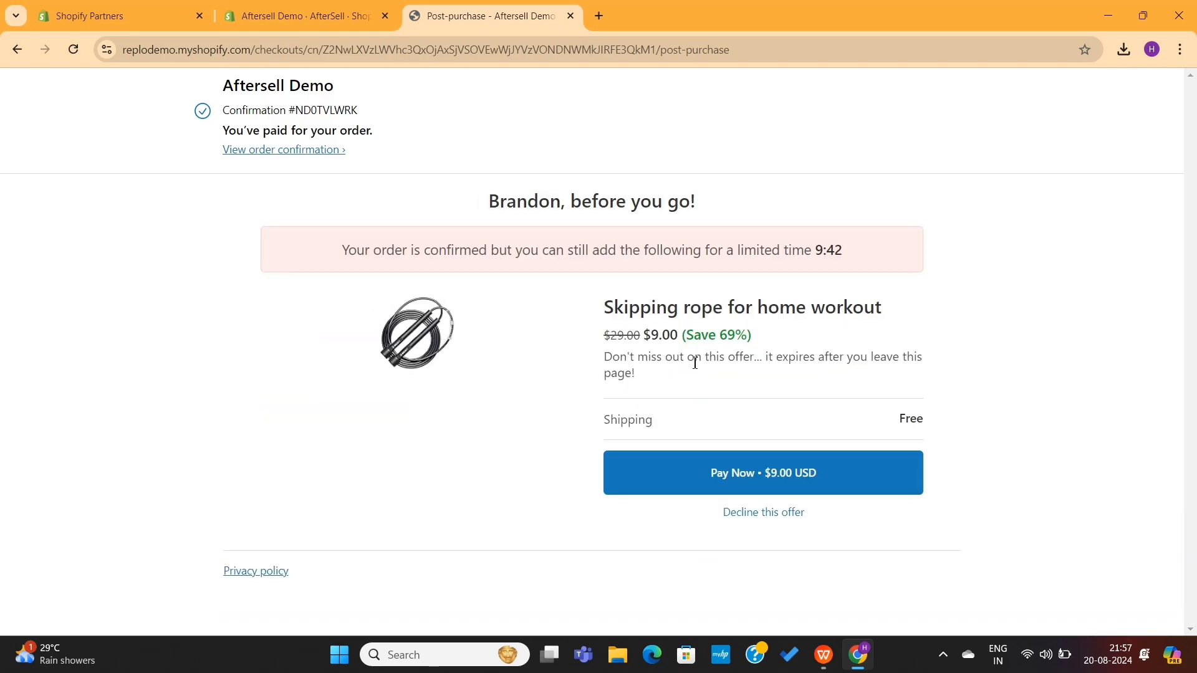
pyautogui.click(773, 466)
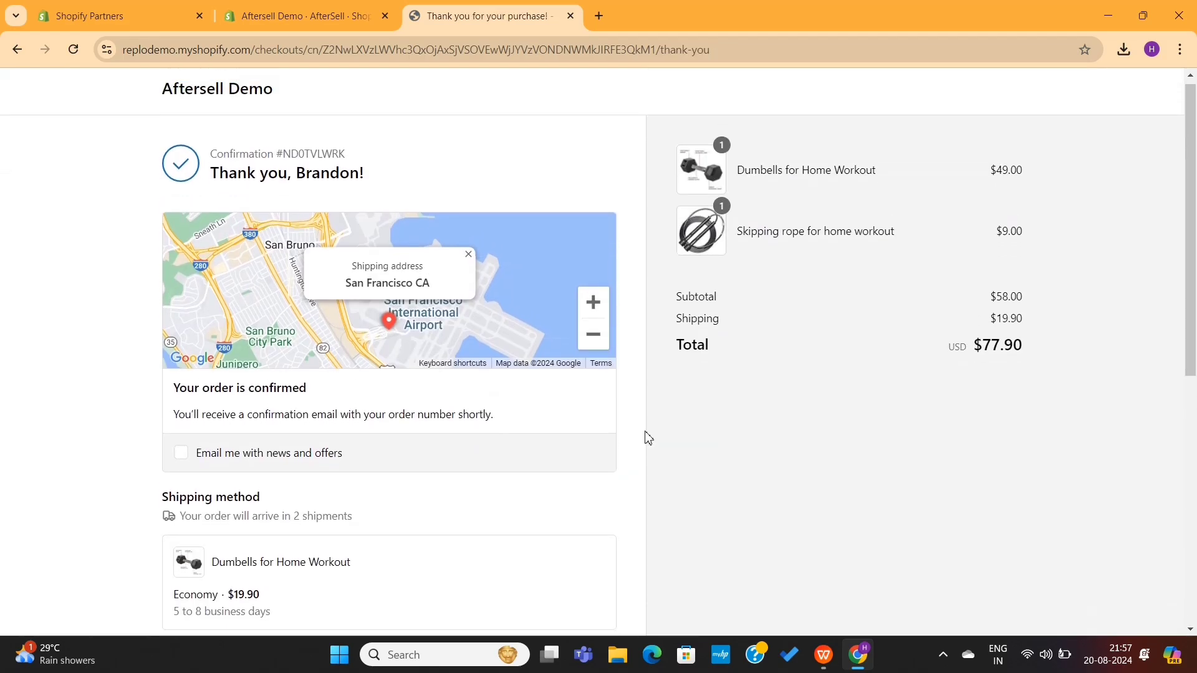
# - Scroll up and down the $77.90 order confirmation page
pyautogui.scroll(-7, 648, 438)
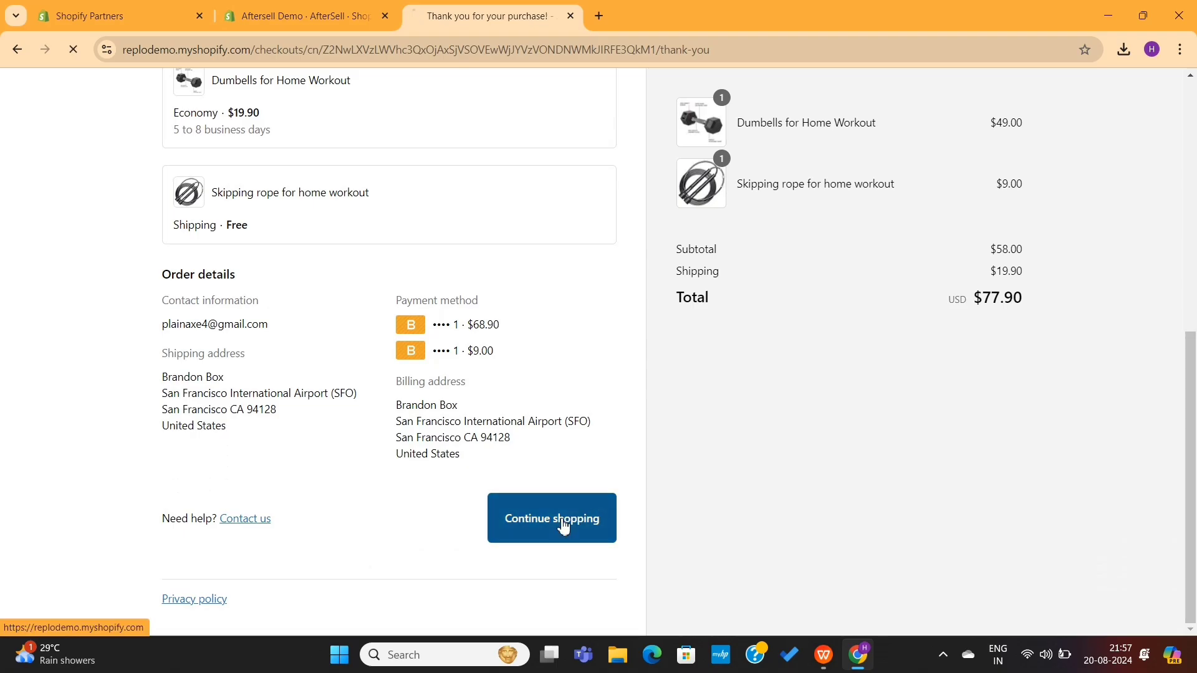
pyautogui.scroll(8, 636, 443)
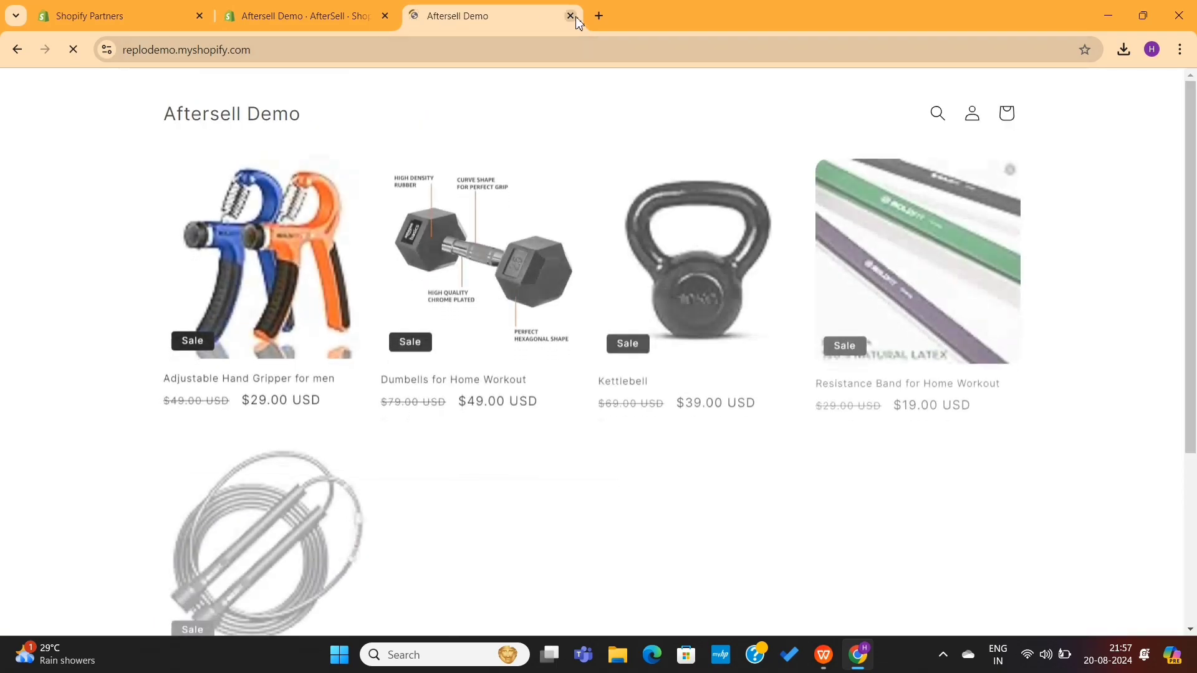
pyautogui.scroll(-2, 606, 343)
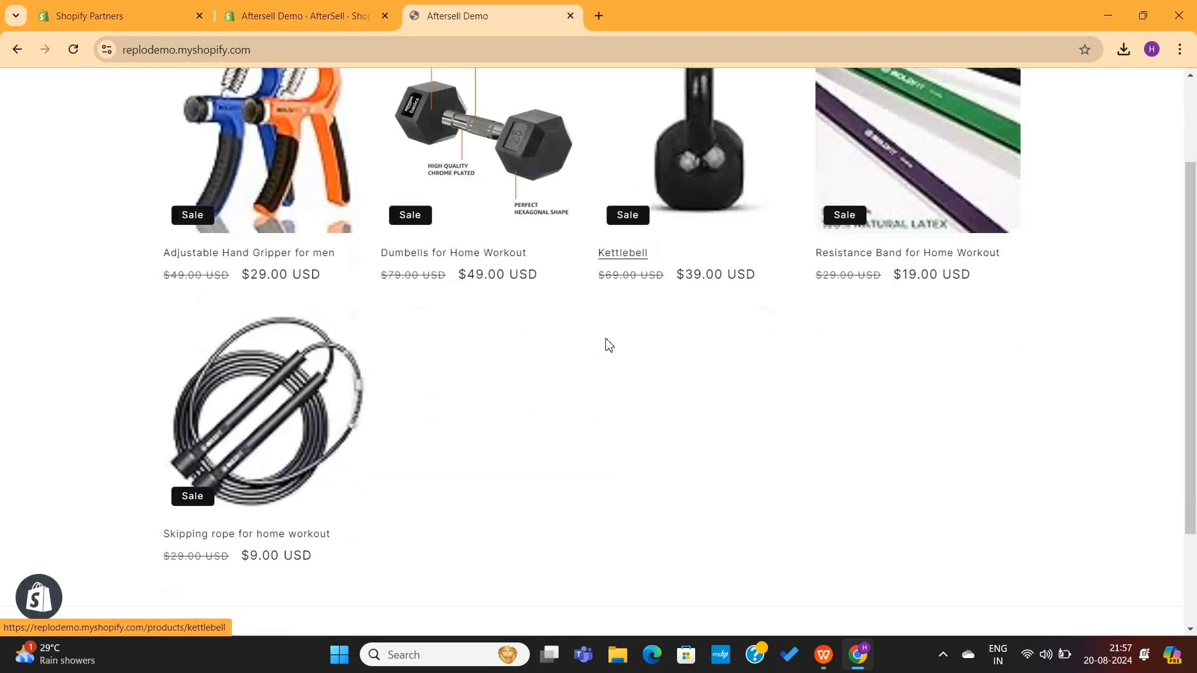
pyautogui.scroll(2, 617, 368)
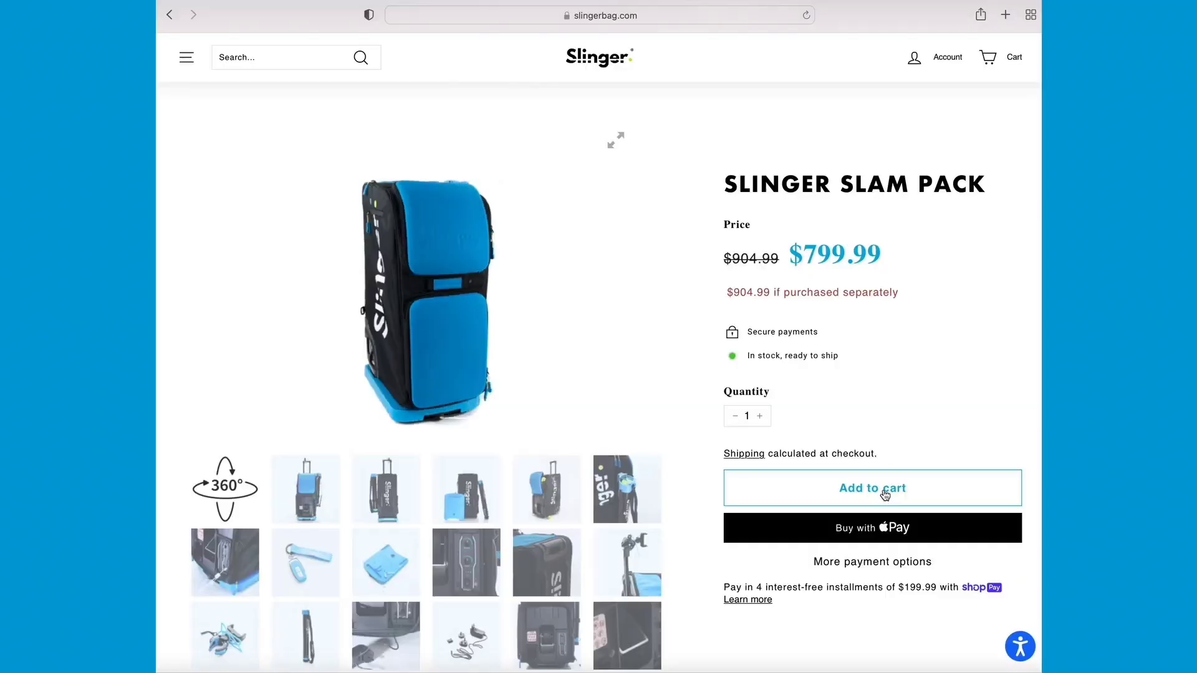
# - Add the Slinger Slam Pack to the cart, then open The Slinger Bag product page and scroll down it
pyautogui.click(886, 491)
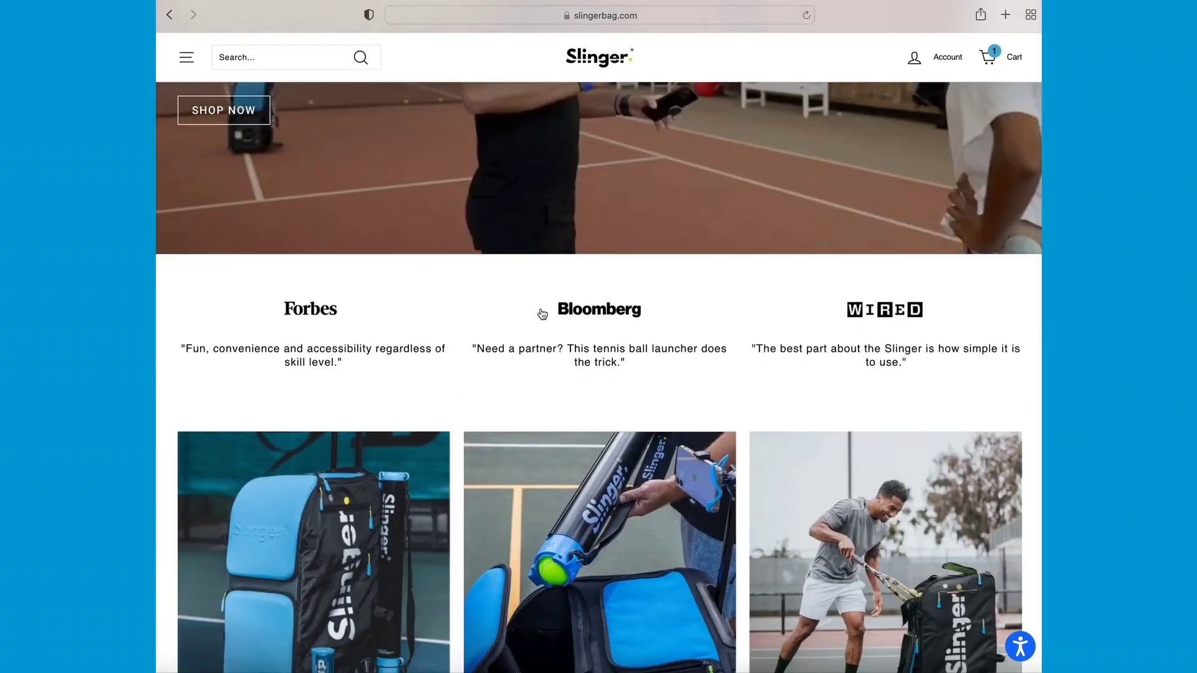
pyautogui.scroll(-3, 543, 314)
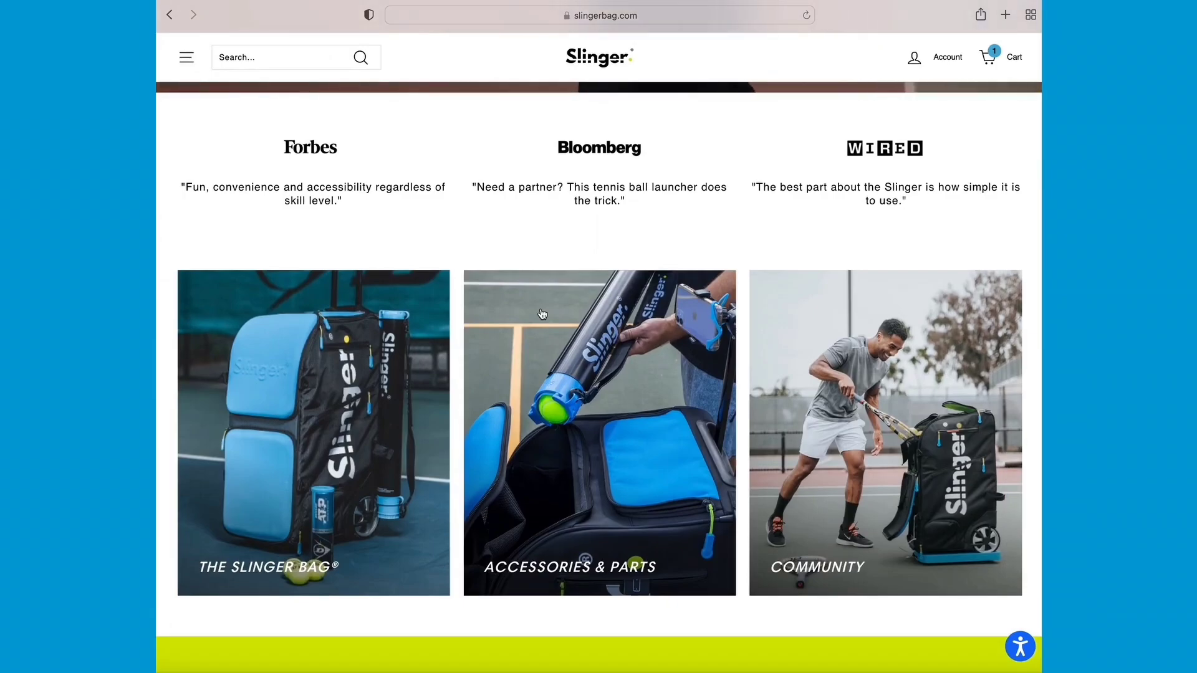
pyautogui.click(322, 419)
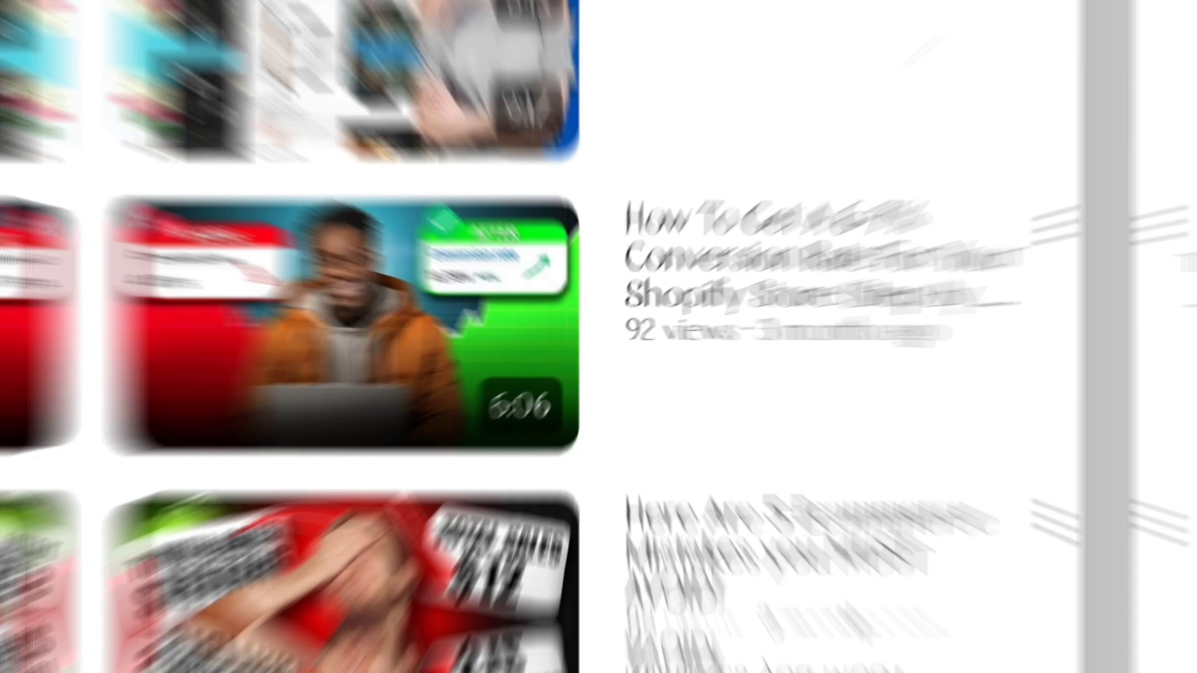
pyautogui.scroll(-5, 598, 336)
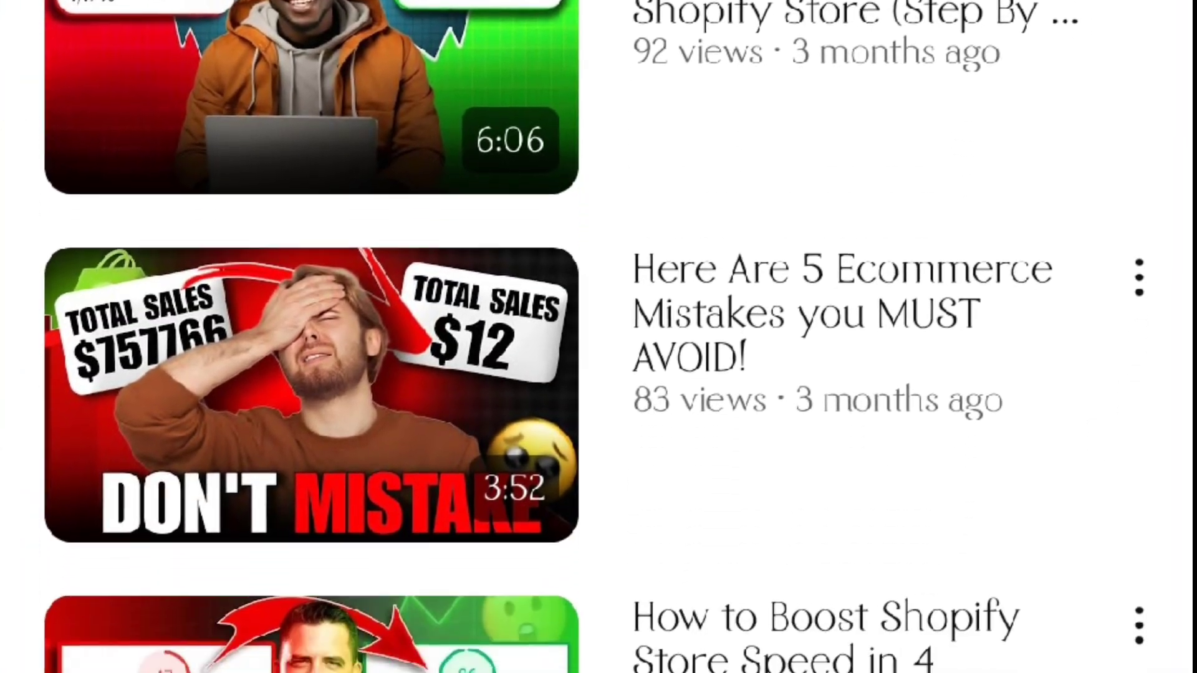
pyautogui.scroll(-2, 598, 337)
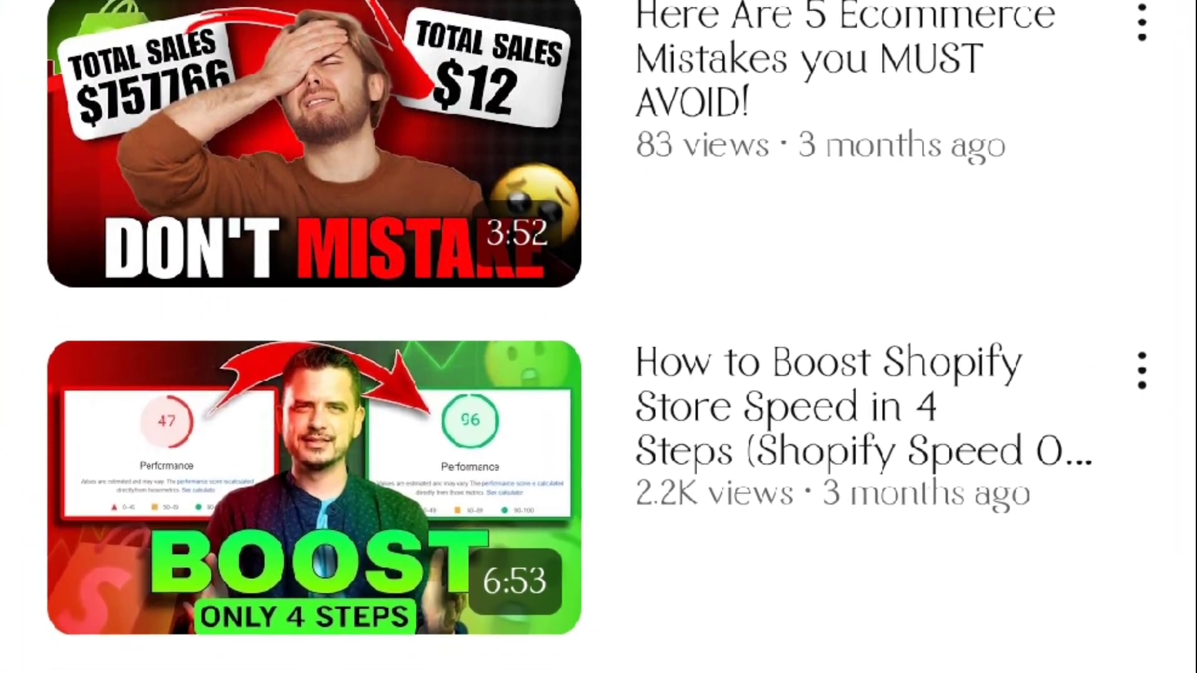
pyautogui.scroll(-1, 598, 337)
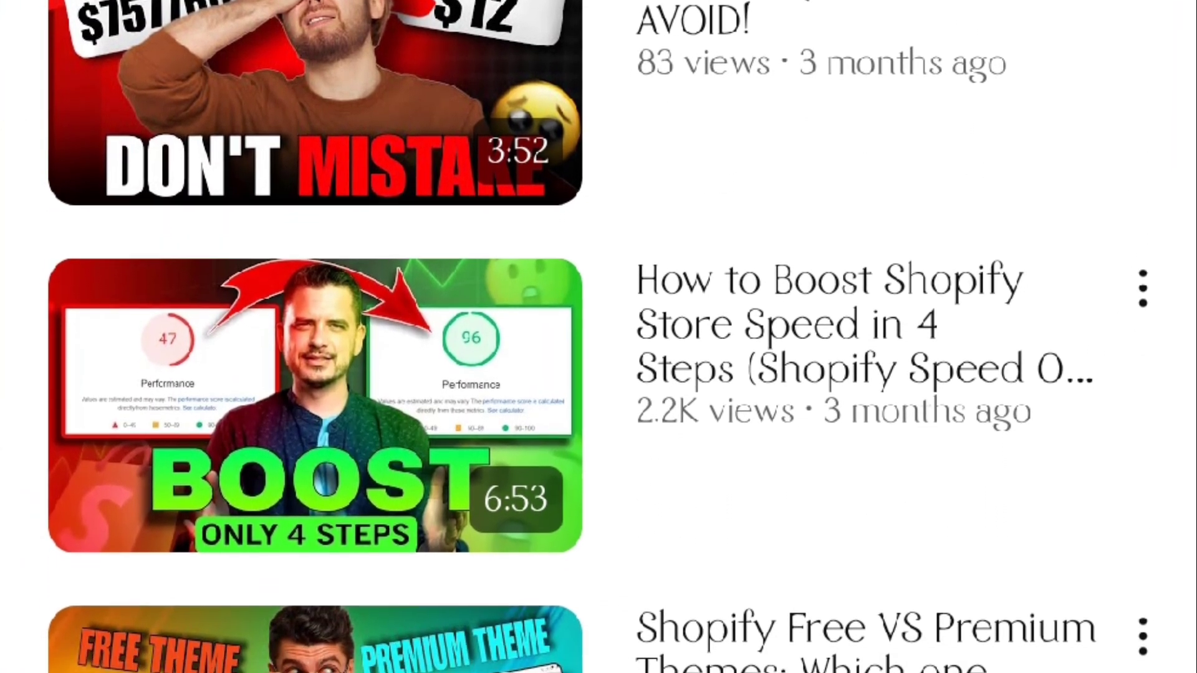
pyautogui.scroll(-1, 598, 337)
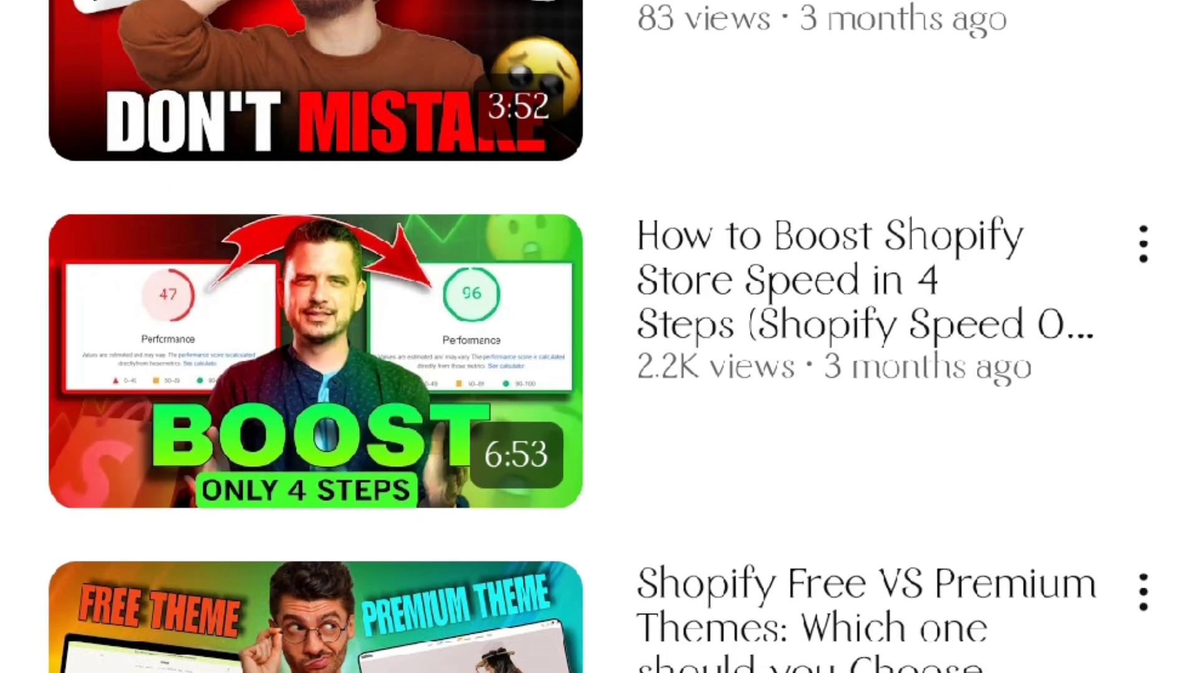